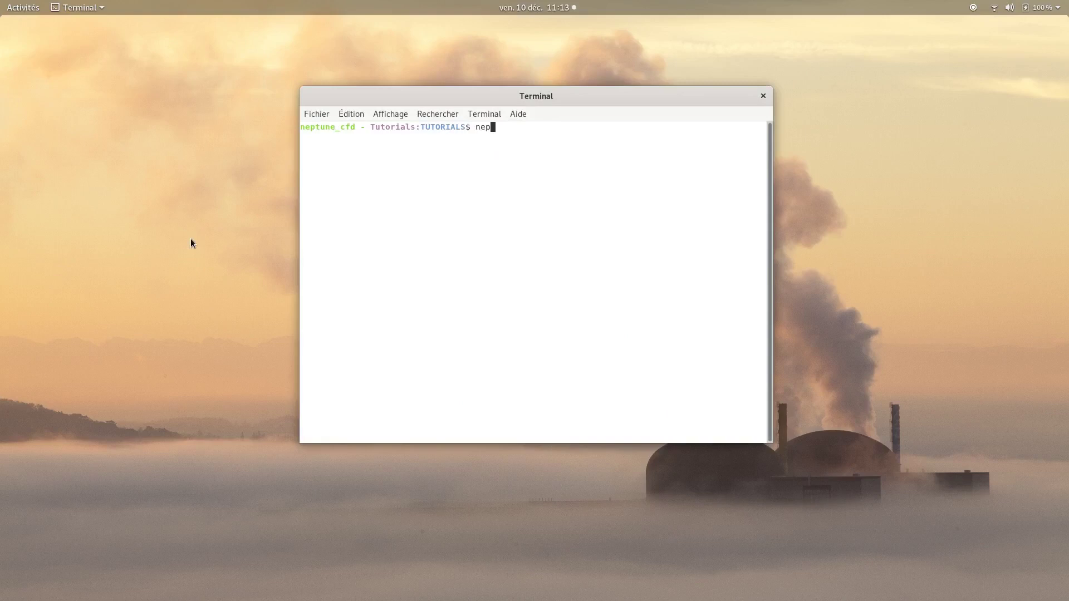
Create the study 4_PHASE_FLOW with the case NEPTUNE_CASE and a SYRTHES coupling case named SYRTHES_COUPL using neptune_cfd create.
type("reate -s 4_PHASE_FLOW")
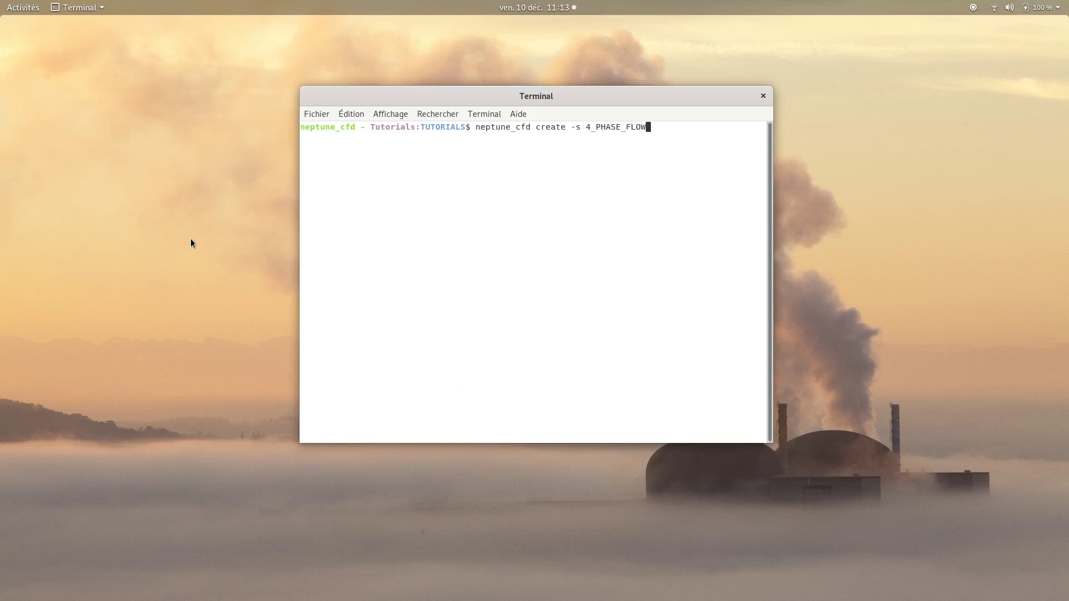
type(" -c NEPTUNE_CASE --syrthes=SYRTHES_COUPL")
key("Return")
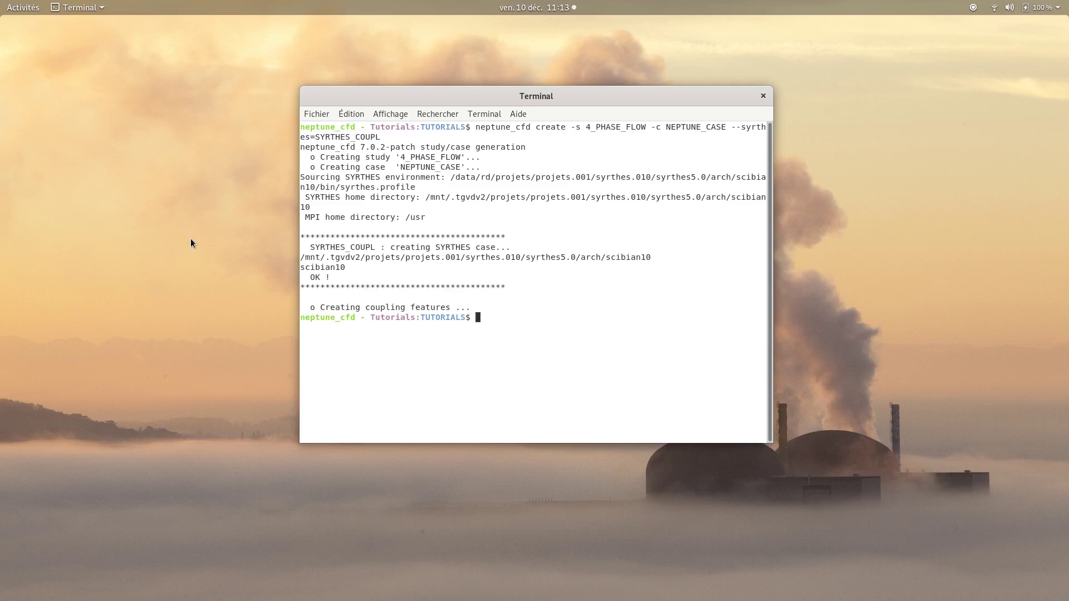
Change into the 4_PHASE_FLOW study directory and list its contents.
type("cd 4_PHASE_FLOW")
key("Return")
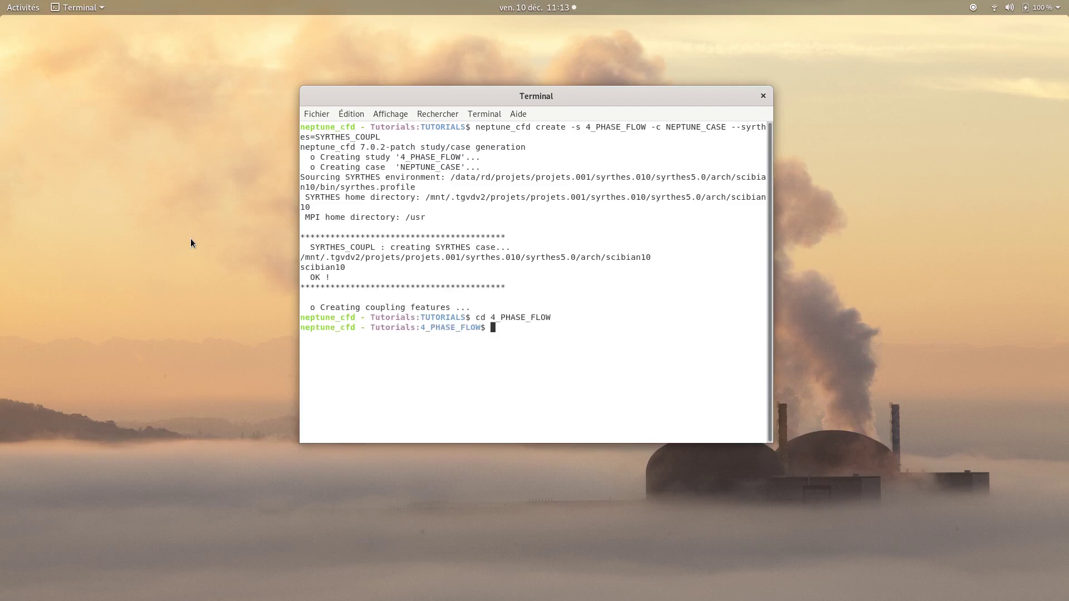
type("l")
key("Return")
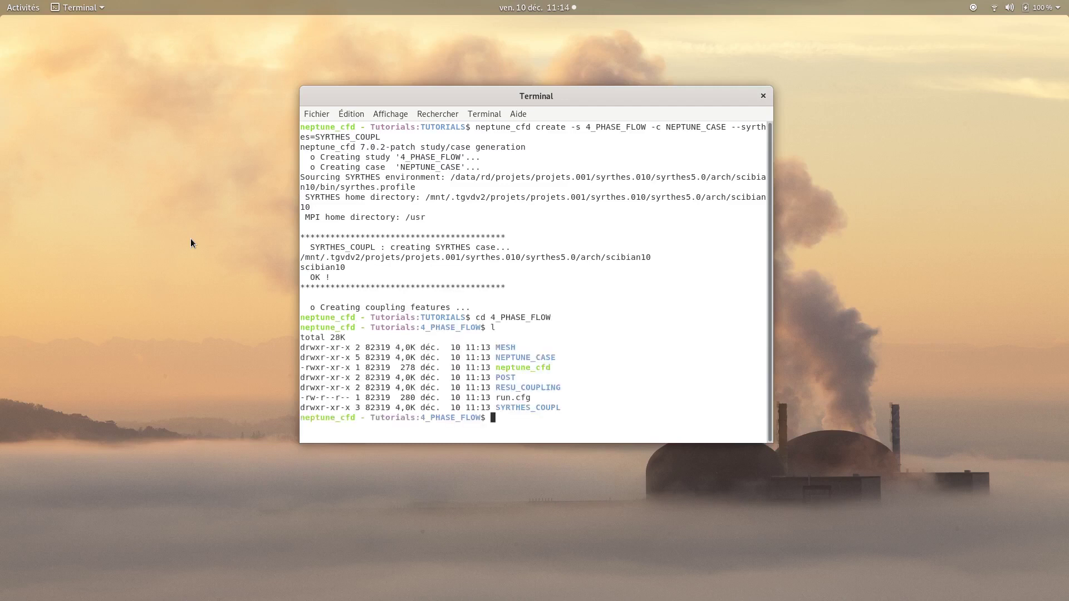
Copy all files from ~/neptune-vnv/Tutorials/Tutorial_4_PHASE_FLOW/MESH/ into the study's MESH directory.
type("cp ~/neptune-vnv/TU")
key("Tab")
type("T")
key("Tab")
type("4")
key("Tab")
type("ME")
key("Tab")
type("* .")
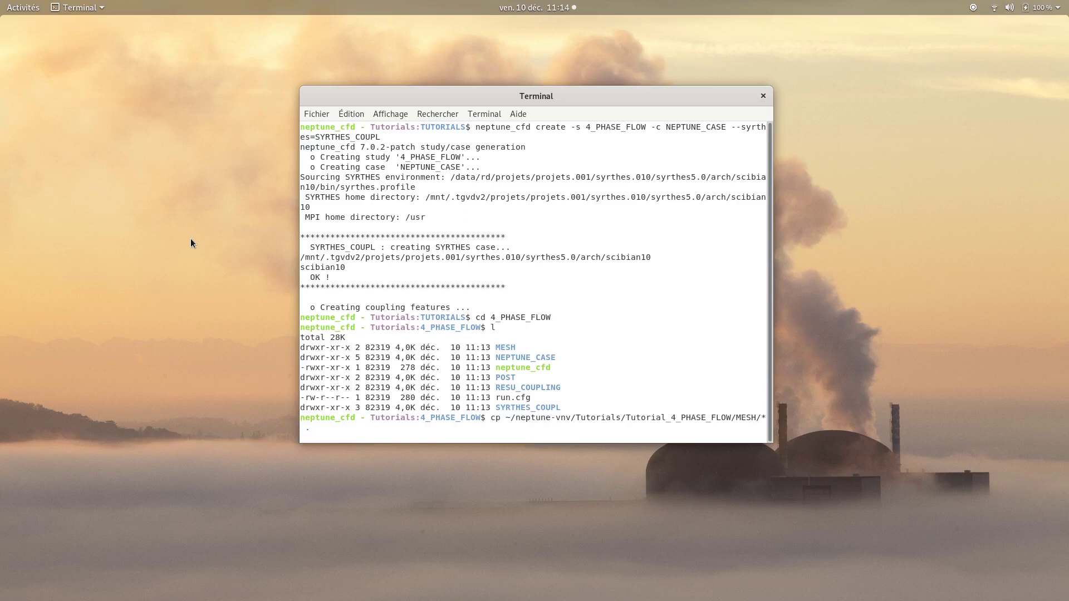
key("BackSpace")
type("ME")
key("Tab")
key("Return")
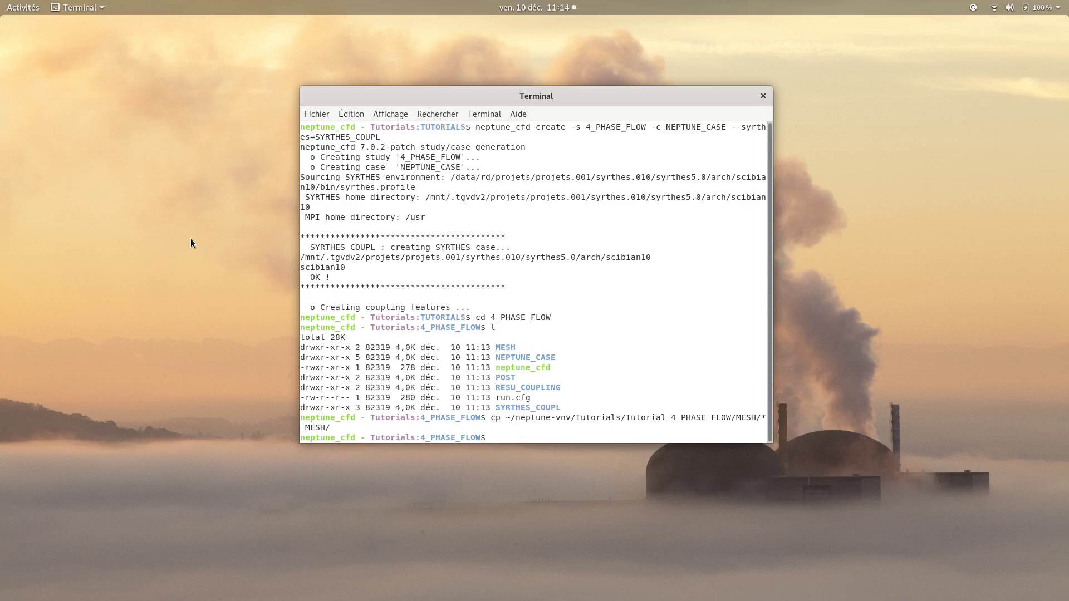
Change into the MESH directory and list the copied mesh files.
type("cd MESH/")
key("Return")
type("ls:MESH$")
key("Return")
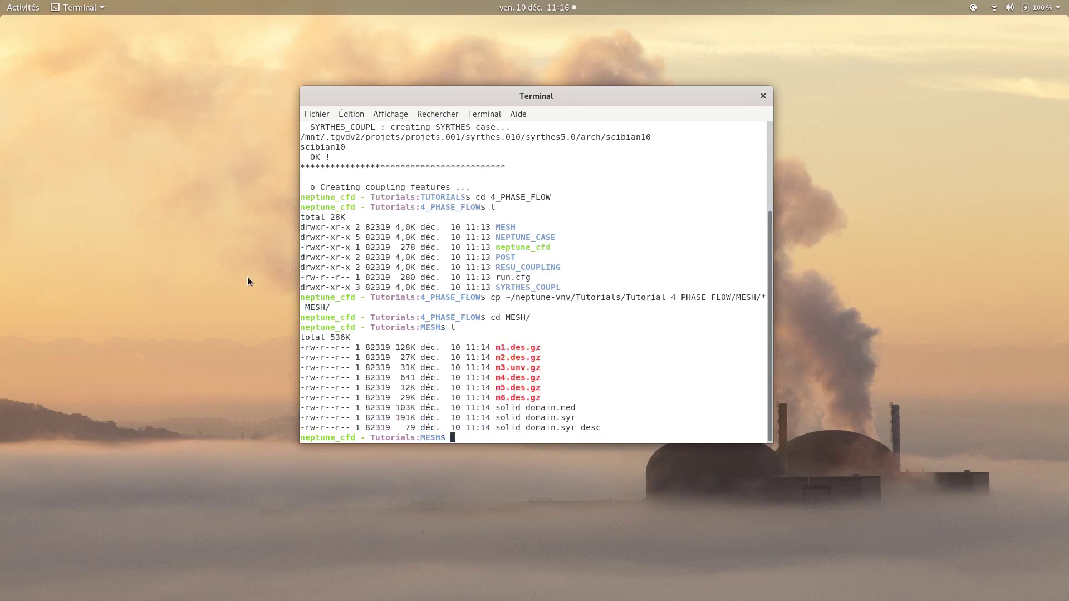
Change to the ../NEPTUNE_CASE/DATA/ directory and launch the neptune_cfd graphical interface.
type("cd ../NE")
key("Tab")
type("D")
key("Tab")
key("Return")
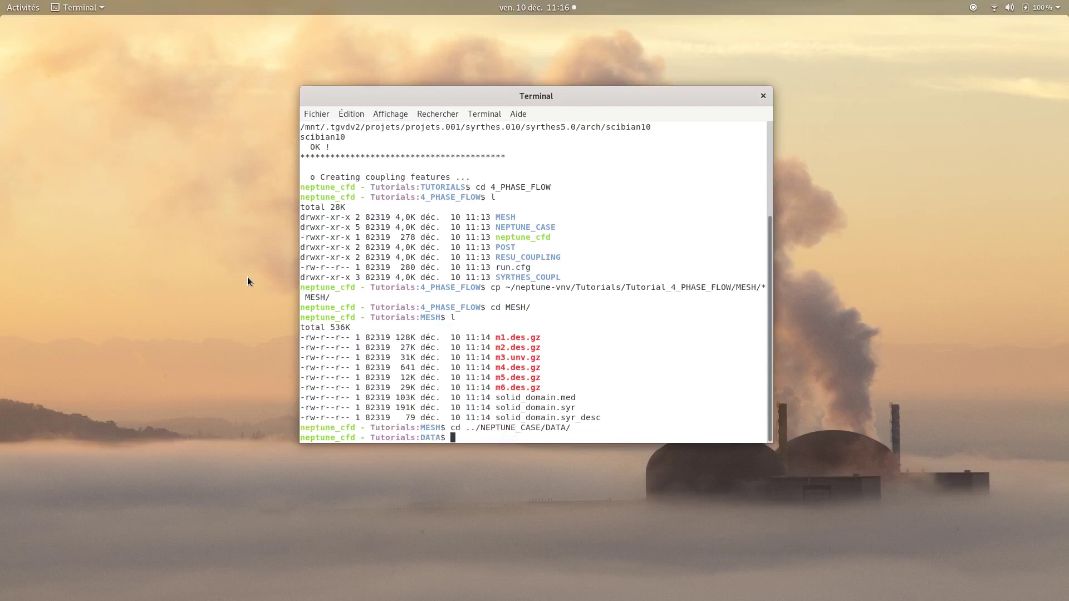
type("neptune_cfd gui")
key("Return")
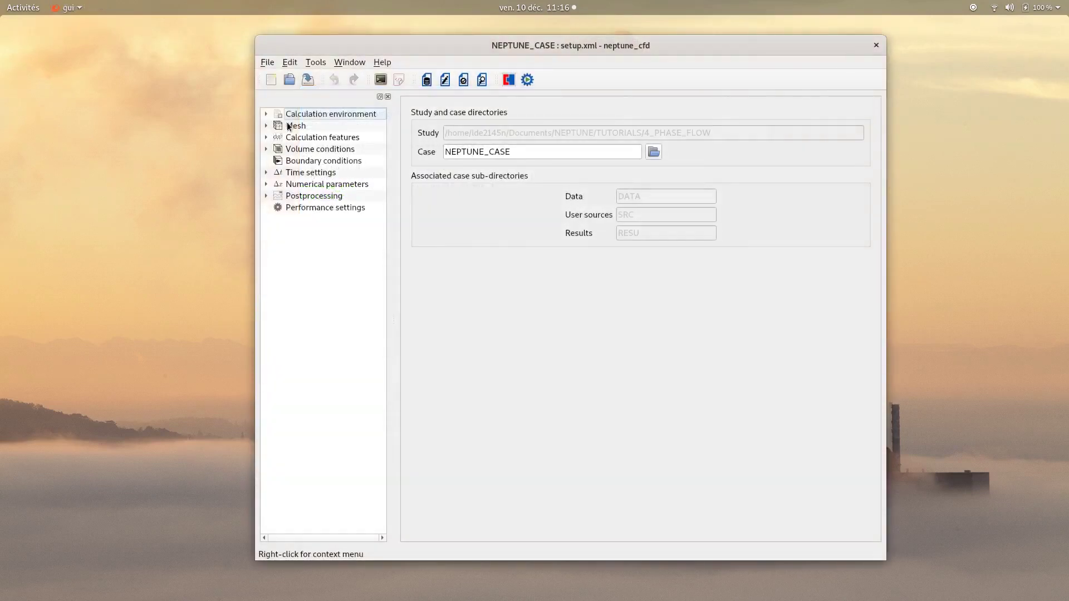
Import the six mesh files m1.des.gz, m2.des.gz, m3.unv.gz, m4.des.gz, m5.des.gz and m6.des.gz into the case's list of meshes.
left_click(290, 126)
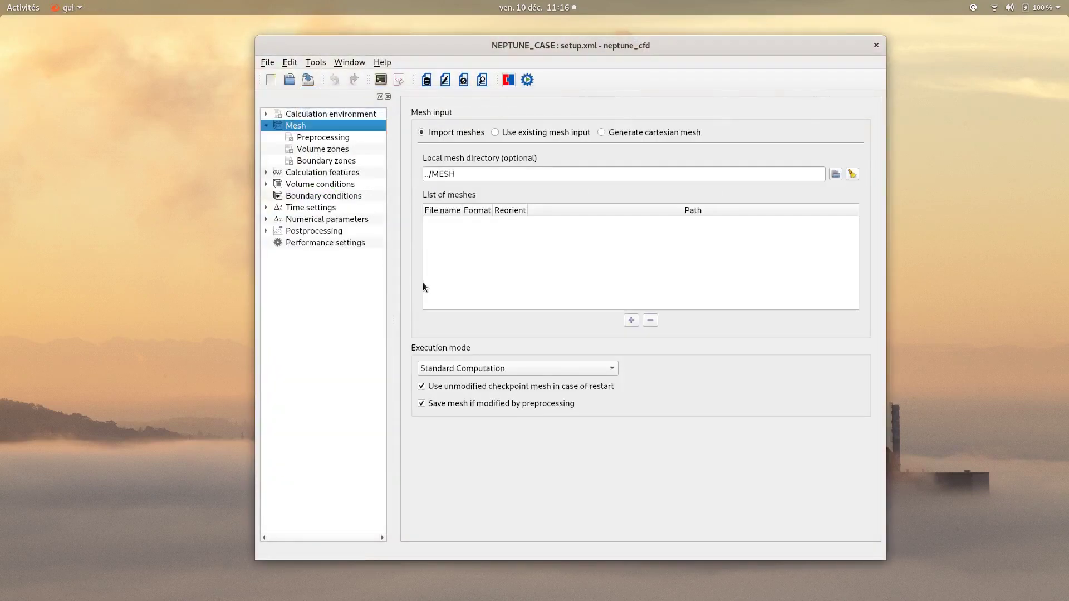
left_click(631, 320)
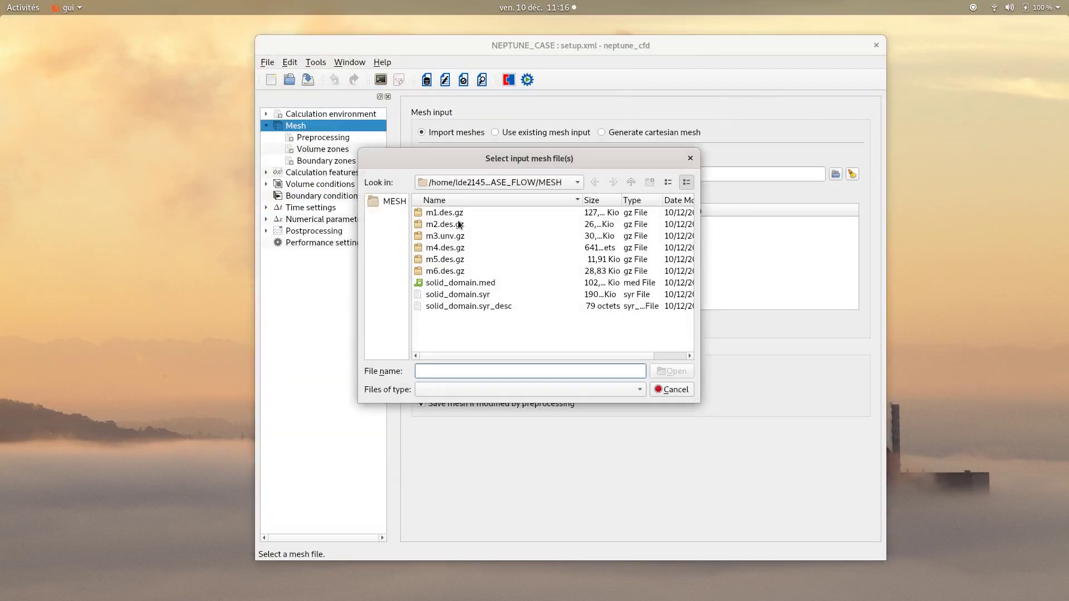
left_click(446, 213)
left_click(459, 270, "shift")
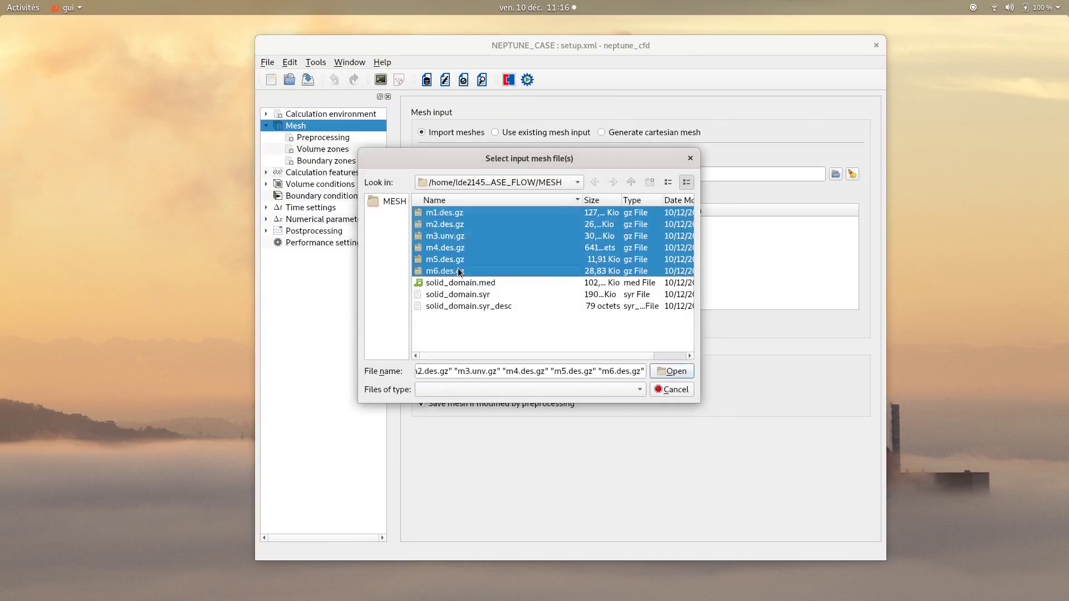
left_click(671, 372)
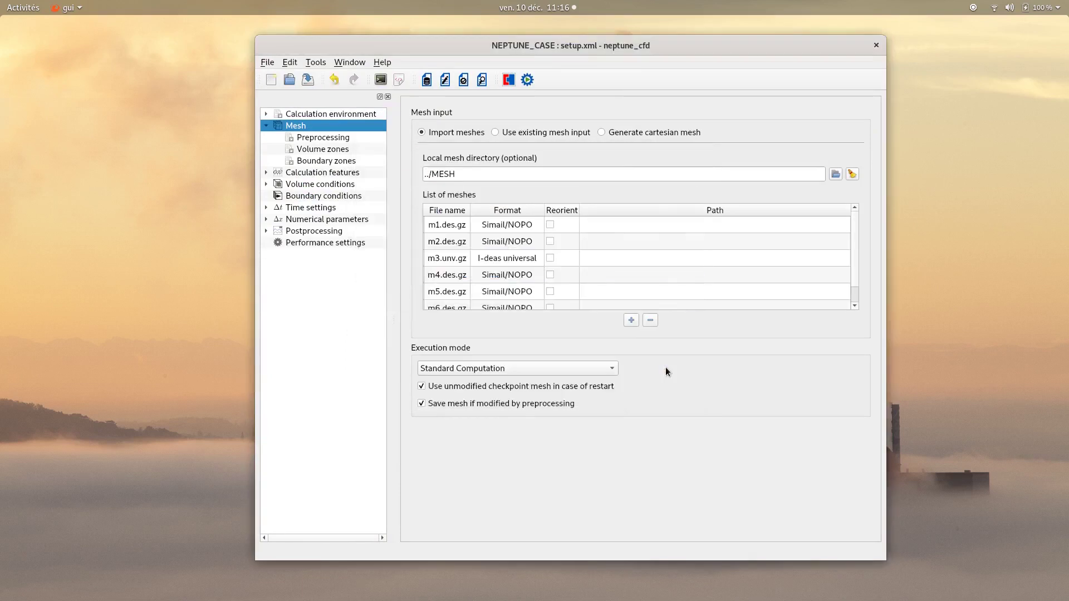
scroll(482, 245, "down", 1)
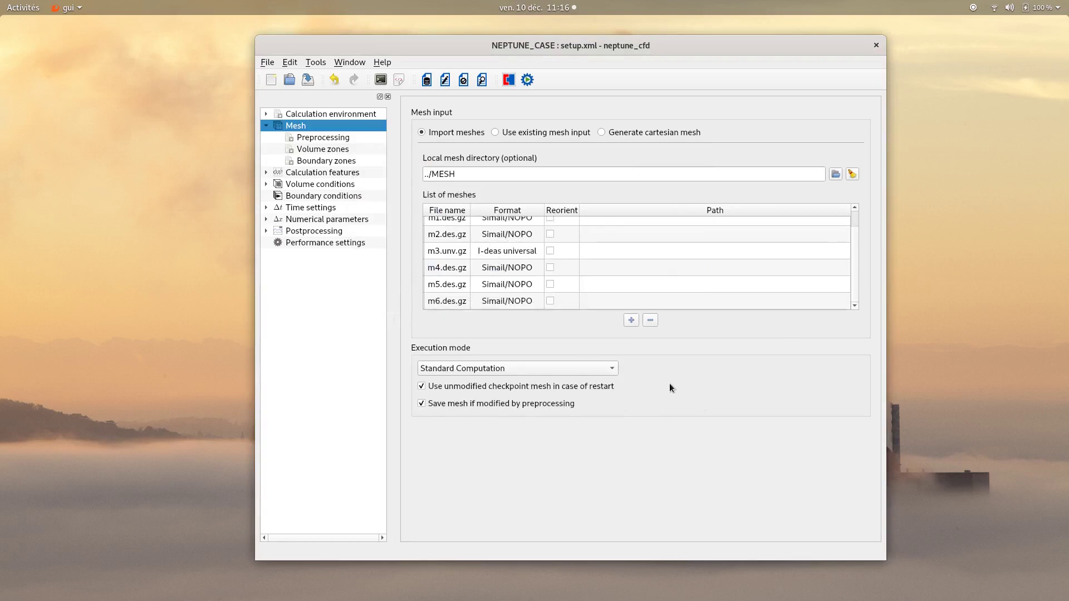
Add a face joining to the mesh preprocessing with fraction 0,1, plane 25 and selection criteria all[].
left_click(316, 139)
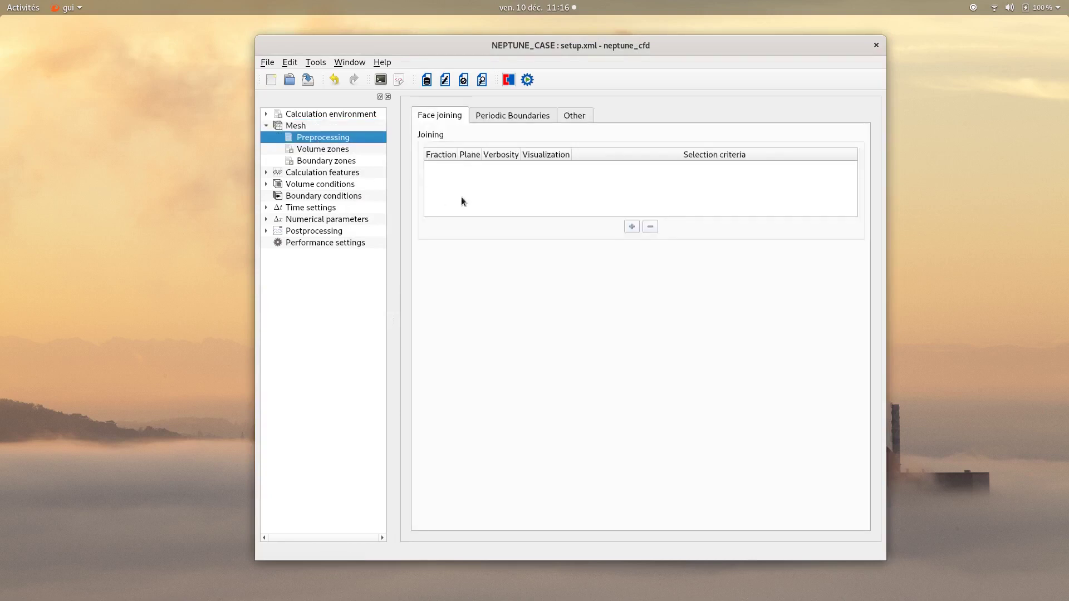
left_click(628, 228)
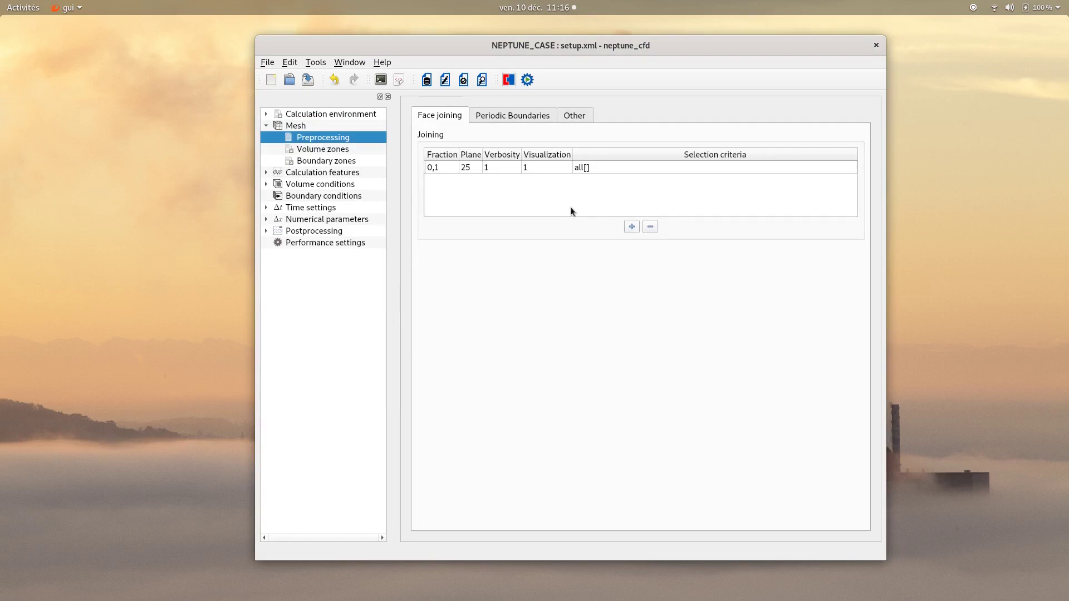
Define boundary zones vapor_inlet (8), particles_inlet (10), water_inlet (7), vapor_outlet (12), water_outlet (13), wall (1 or 3 or 5 or 9 or 11), coupled_wall (4 or 14), symmetry.
left_click(326, 160)
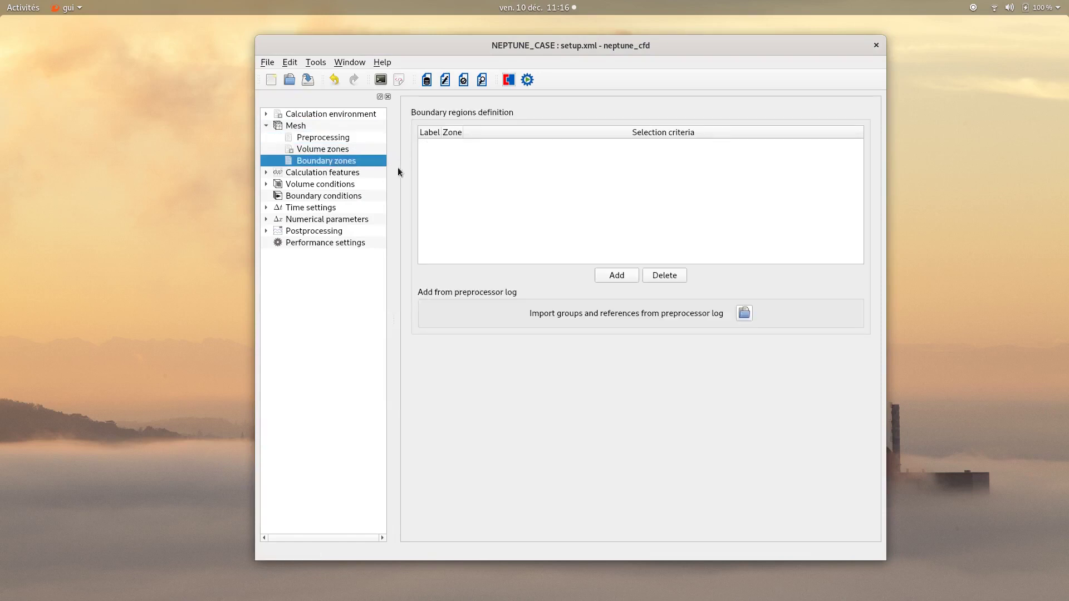
left_click(606, 275)
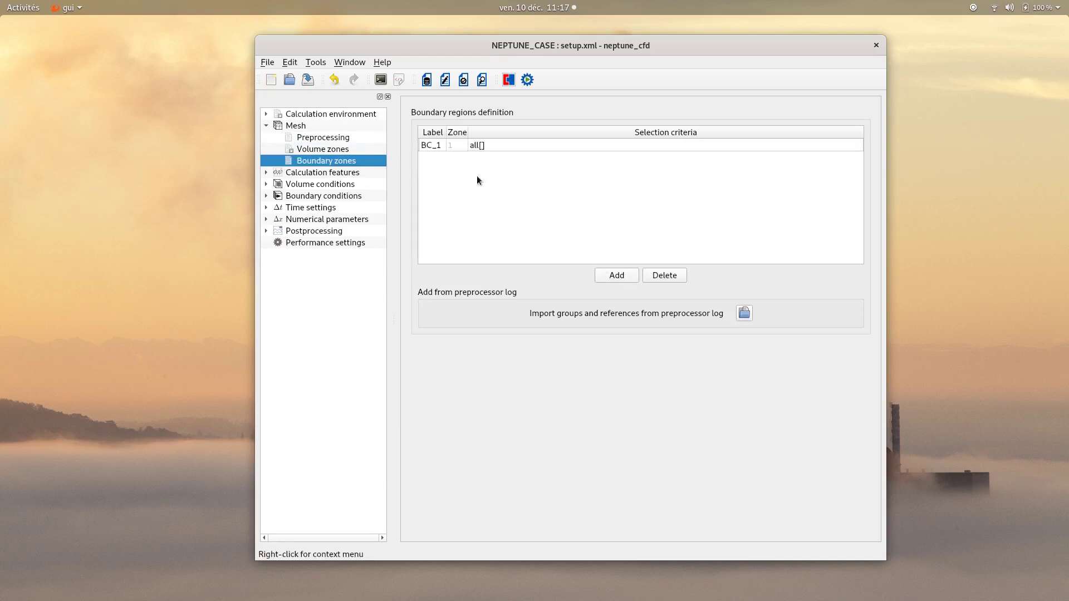
double_click(440, 145)
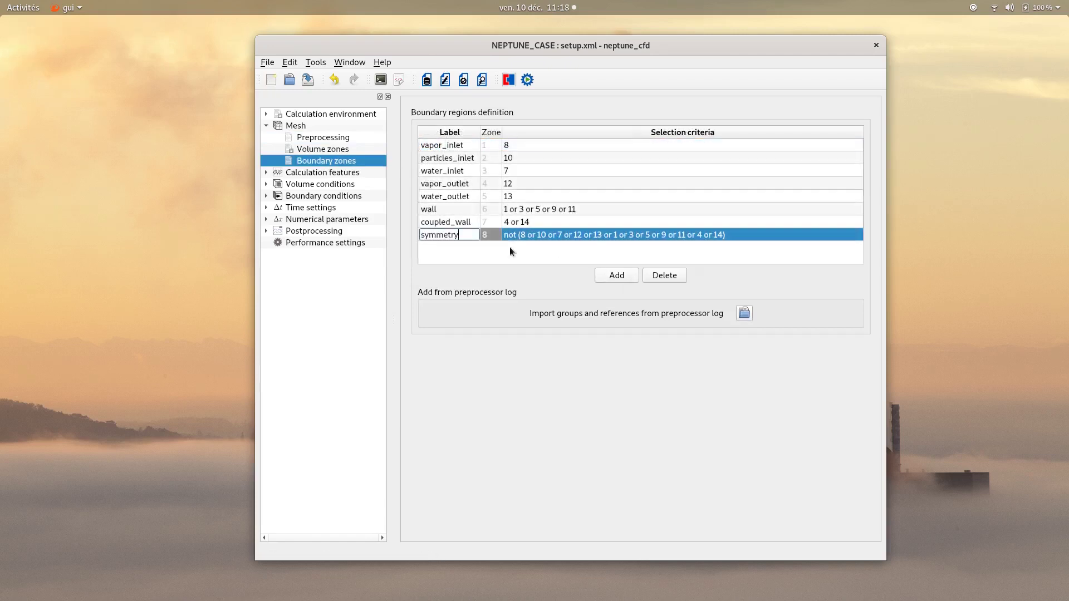
Set the symmetry zone's selection criteria to 6 and save the case setup.
double_click(531, 230)
type("6")
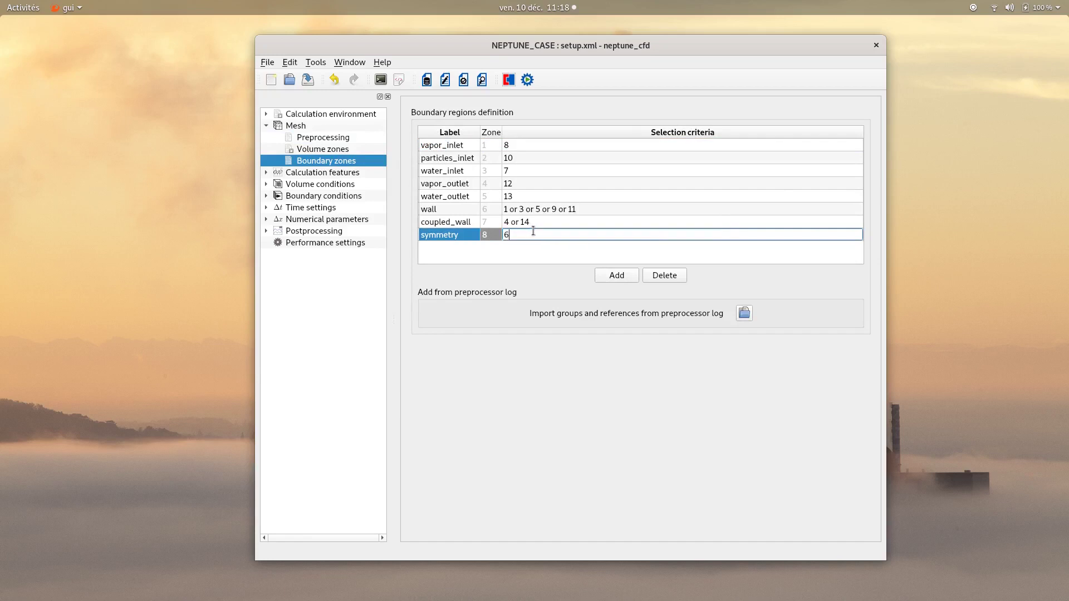
key("Return")
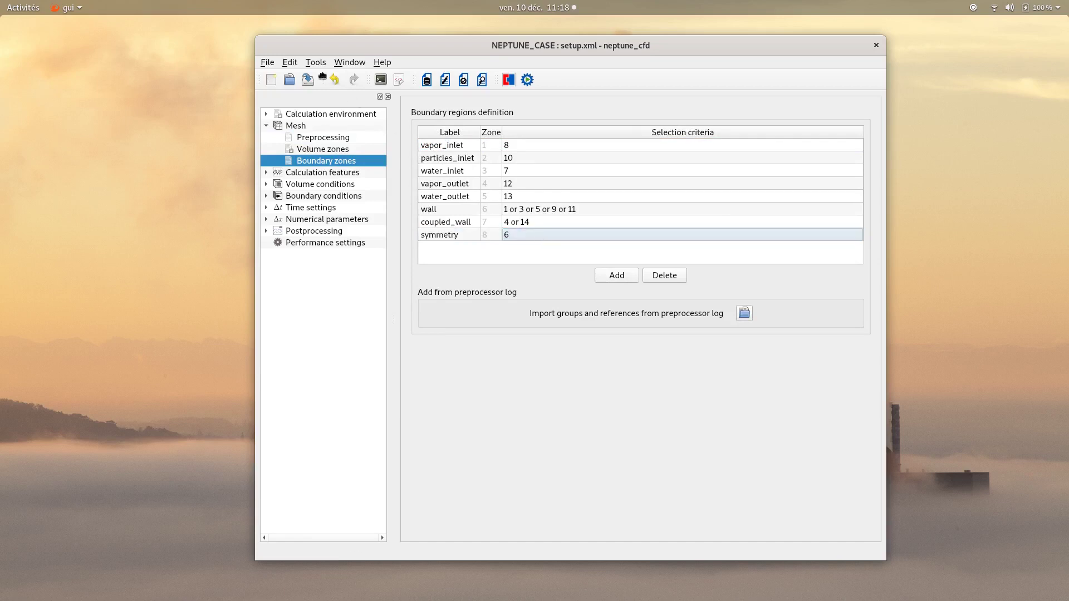
left_click(308, 80)
Choose the Eulerian multiphase (neptune_cfd) flow model with user-defined flow treatment and activate heat and mass transfer.
left_click(307, 173)
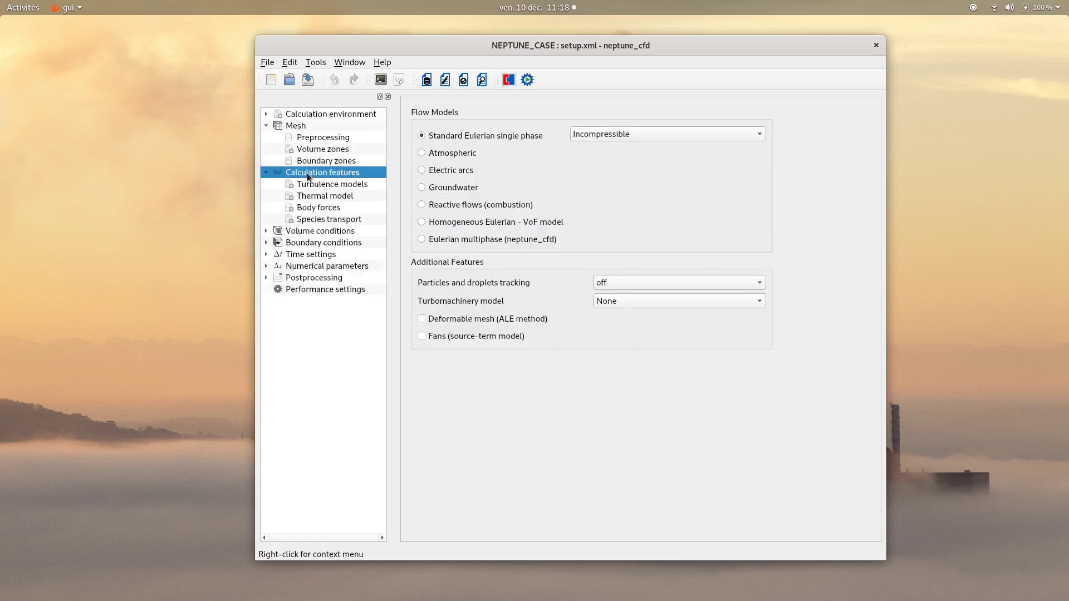
left_click(447, 240)
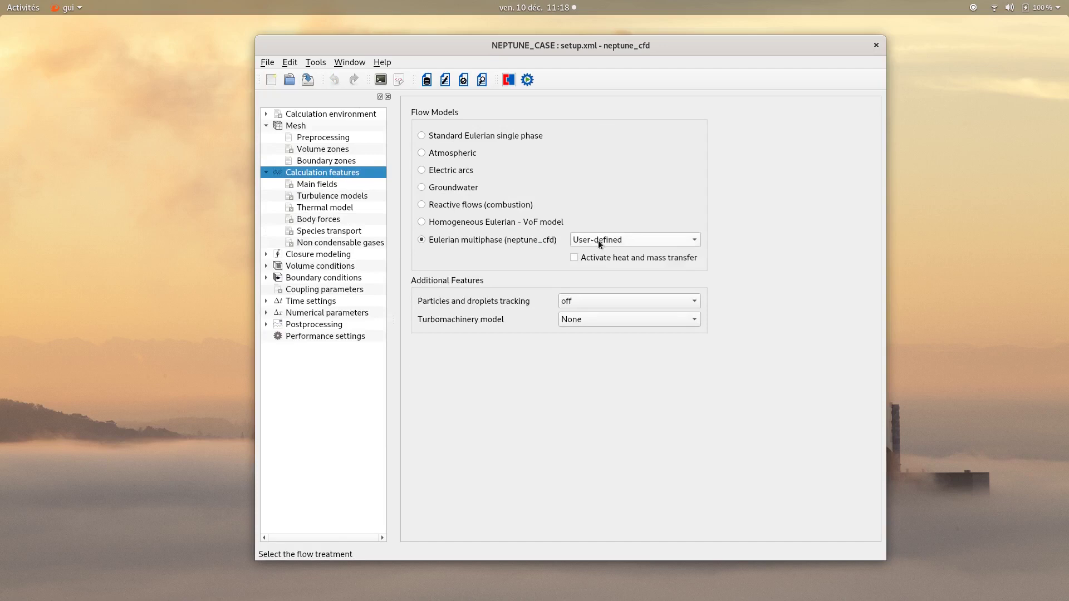
left_click(602, 259)
Rename the two existing main fields, the liquid one as Water and the gas one as Steam.
left_click(316, 185)
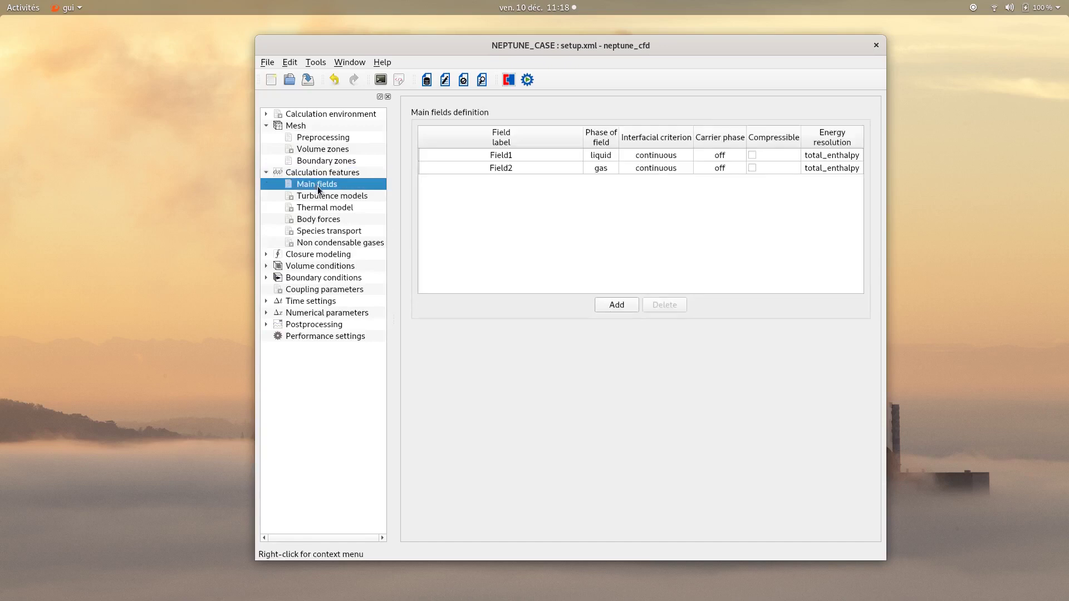
double_click(485, 155)
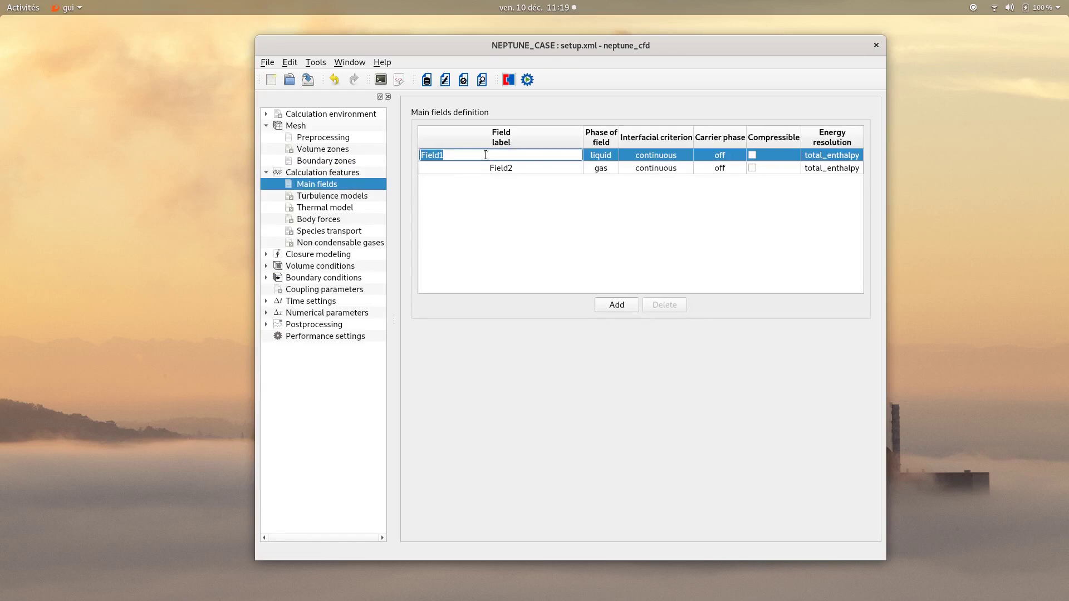
type("Water")
double_click(479, 172)
type("Steam")
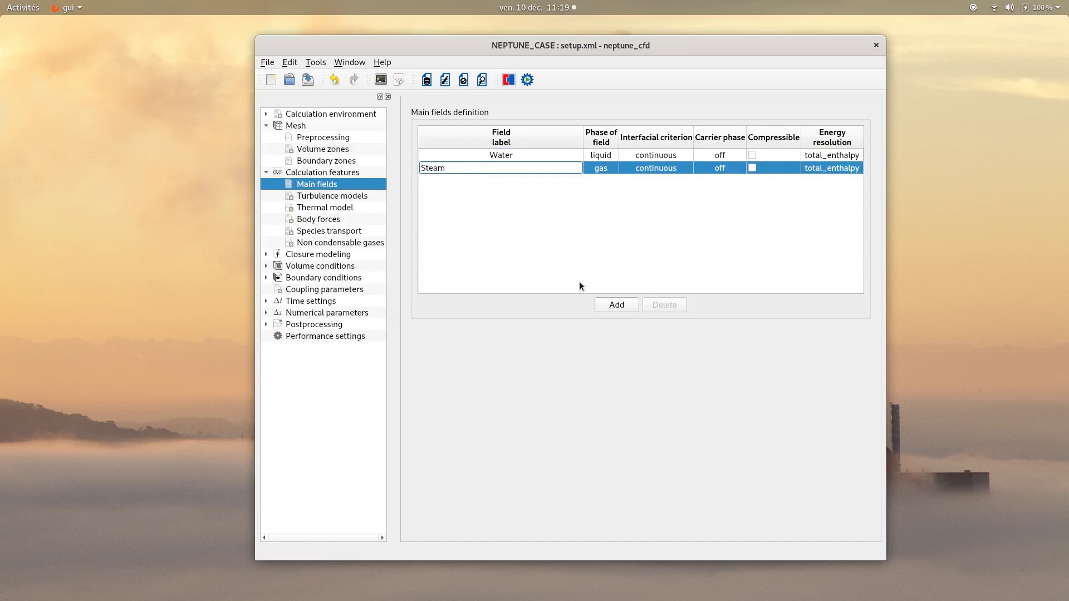
Add two more main fields and label them Particles and Gas.
left_click(600, 305)
double_click(496, 181)
type("P")
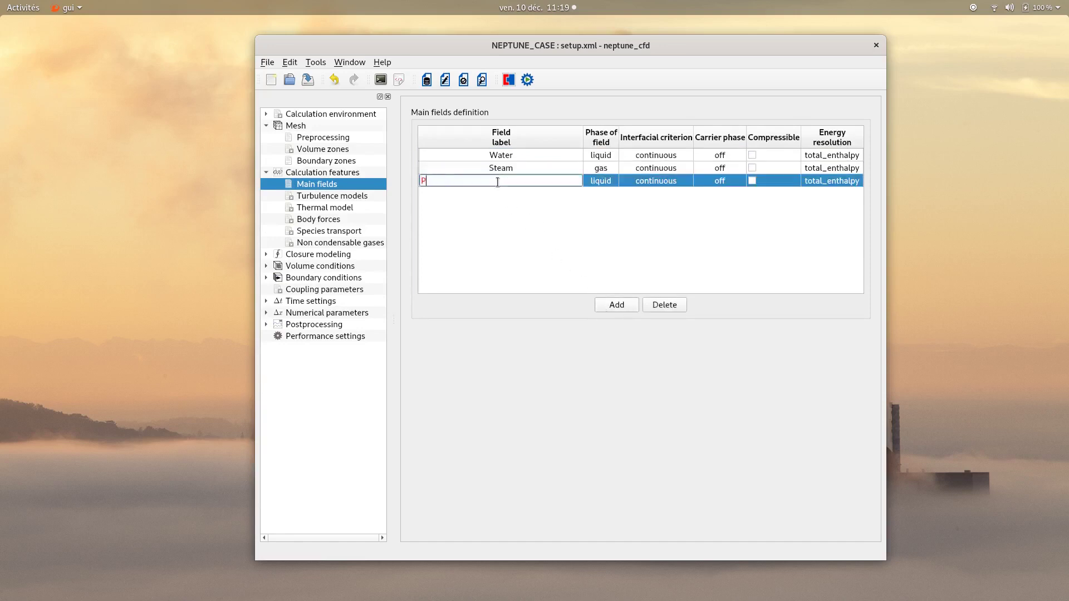
type("articles")
left_click(607, 303)
double_click(490, 195)
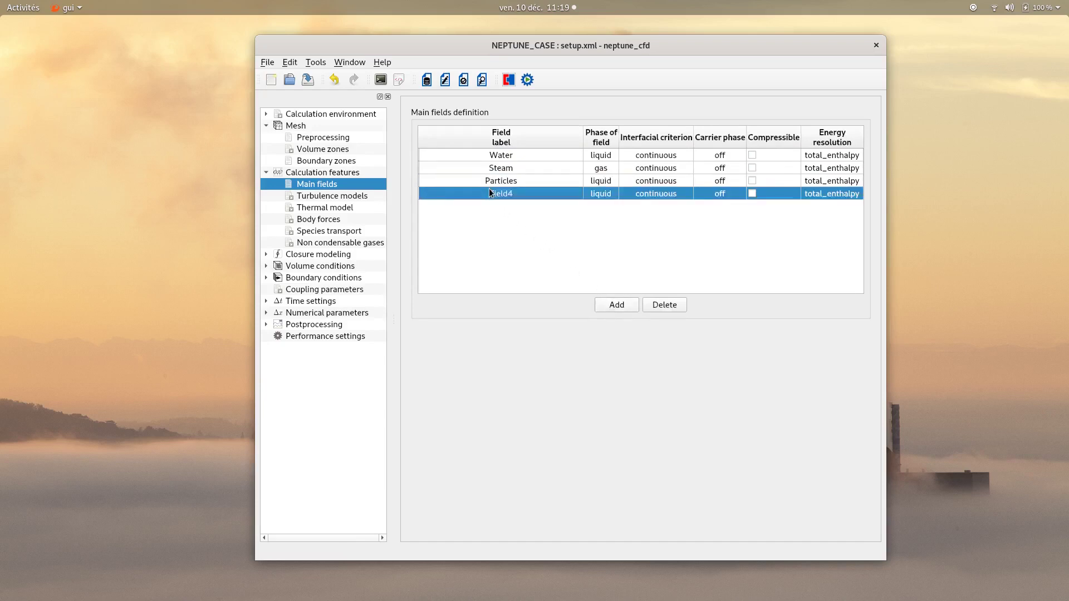
type("Gas")
key("Return")
Set the phase of the Particles field to solid and that of the Gas field to gas.
double_click(601, 181)
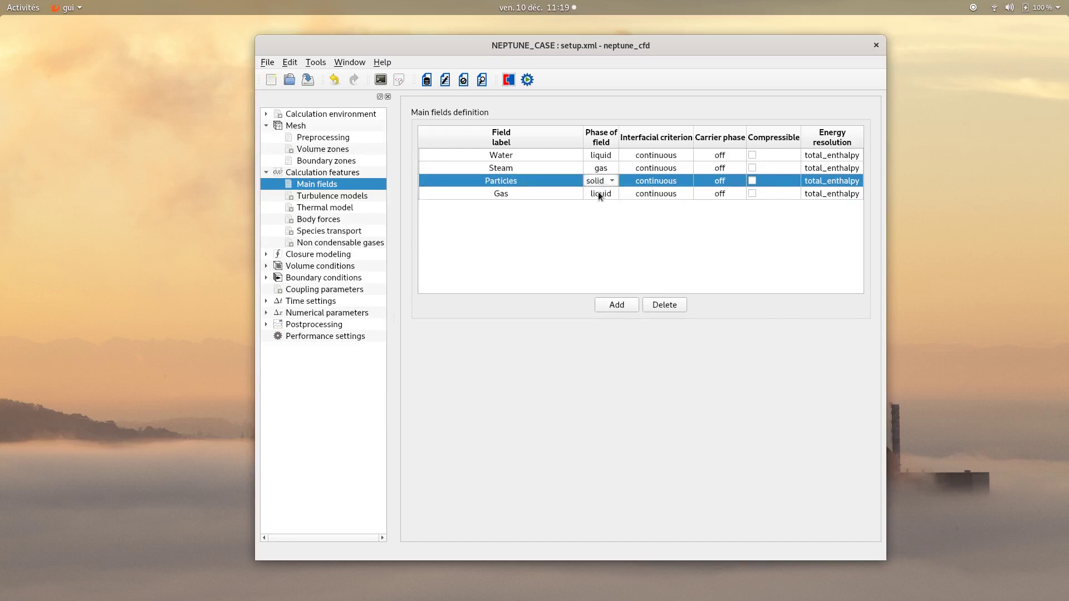
left_click(599, 194)
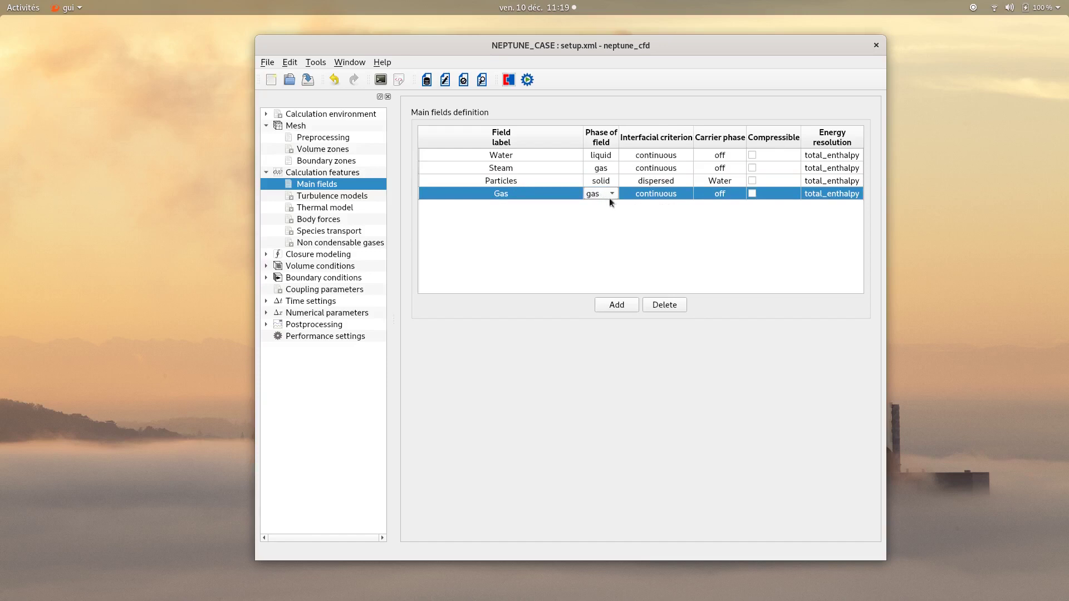
key("Return")
Set the Gas field's interfacial criterion to dispersed and mark the Water and Steam fields as compressible.
double_click(663, 195)
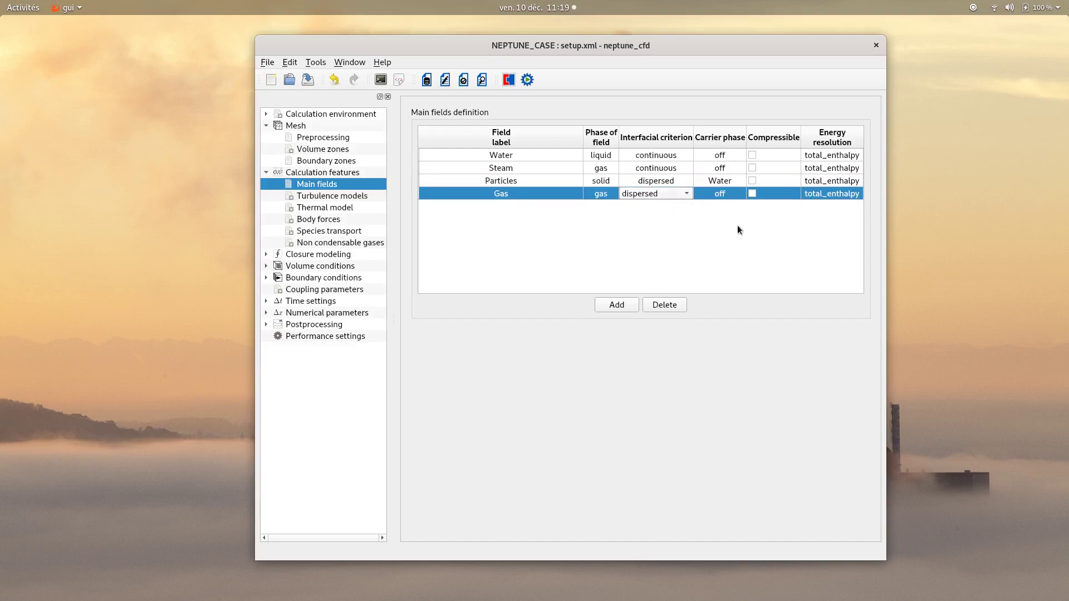
key("Return")
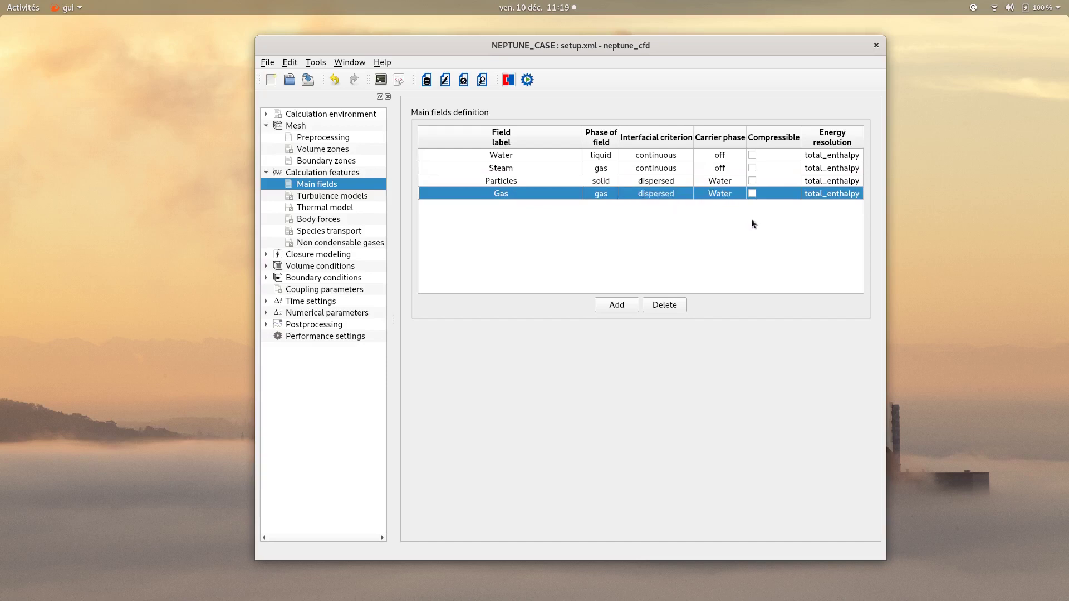
left_click(755, 159)
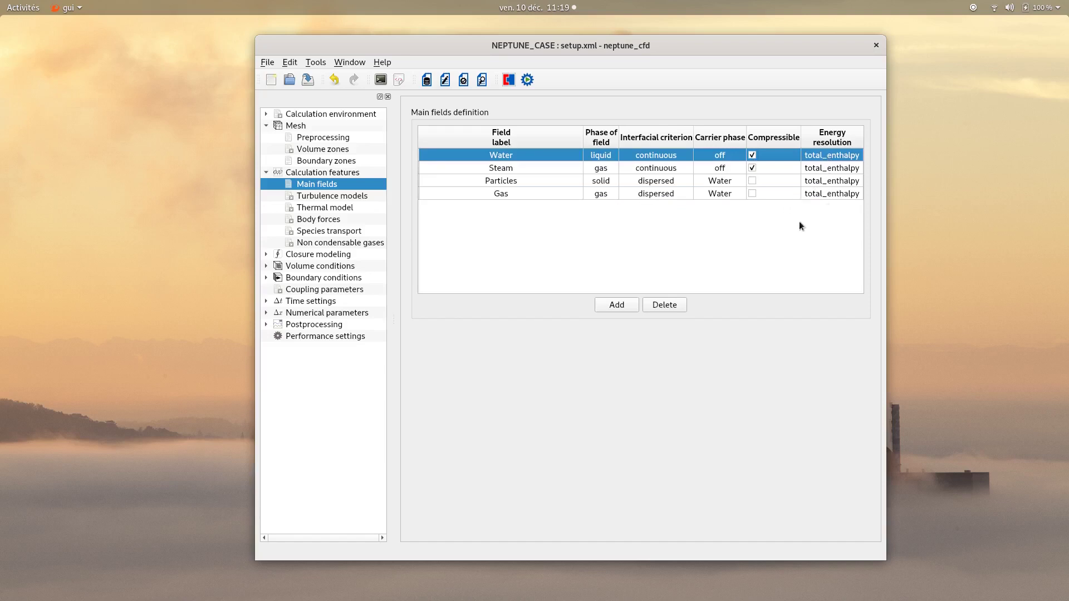
Set the turbulence model of both the Water and Steam fields to k-epsilon.
left_click(335, 197)
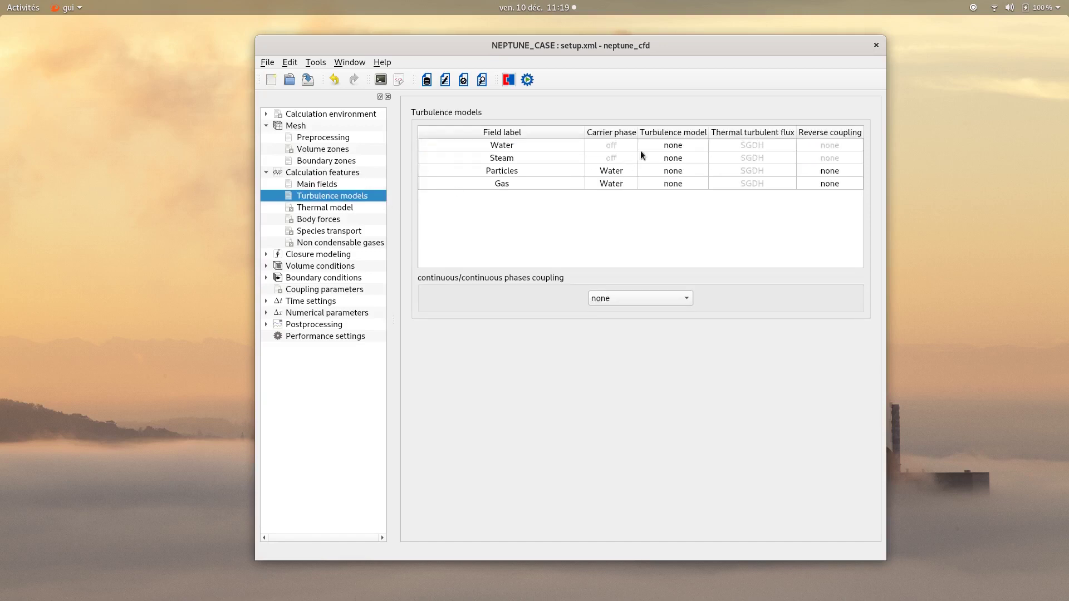
left_click(670, 146)
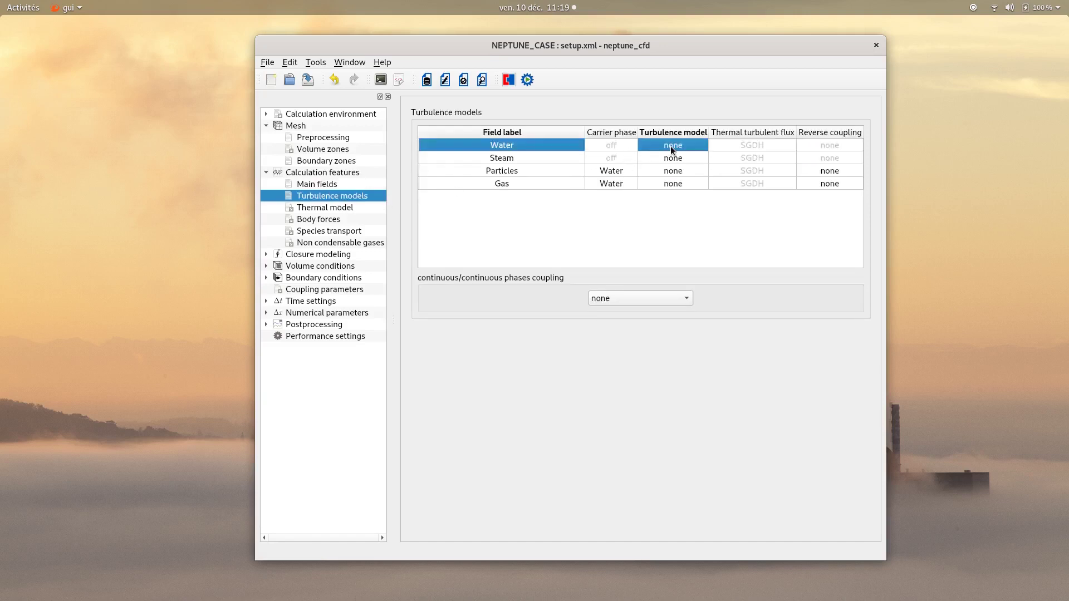
left_click(672, 157)
left_click(673, 161)
left_click(672, 161)
left_click(667, 185)
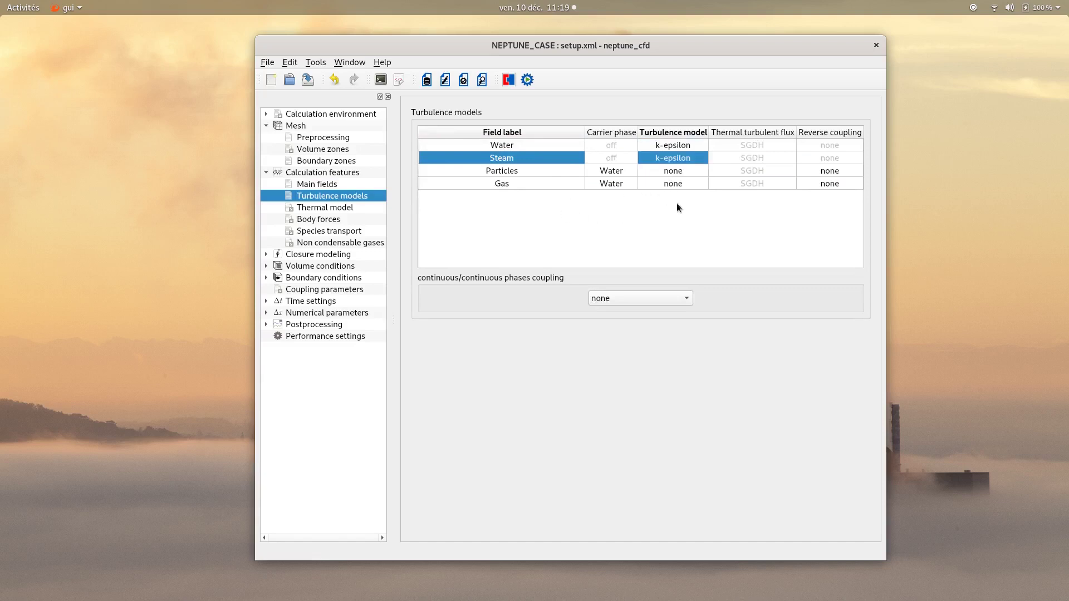
Set the Particles field's reverse coupling to small inclusions and the continuous/continuous phases coupling to separate phases + cond.
left_click(825, 175)
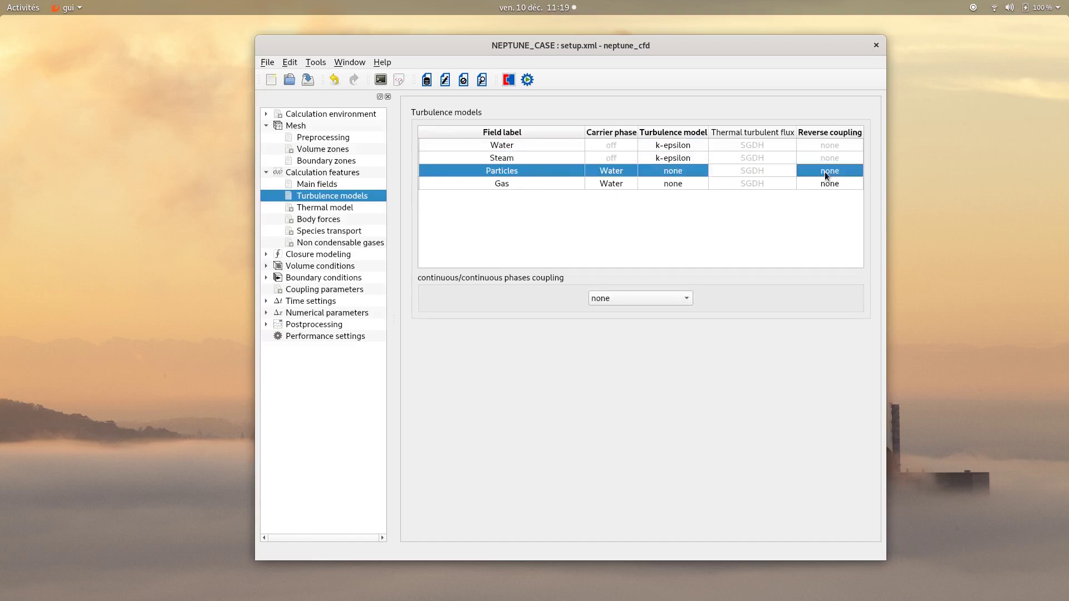
left_click(824, 171)
left_click(824, 172)
left_click(639, 296)
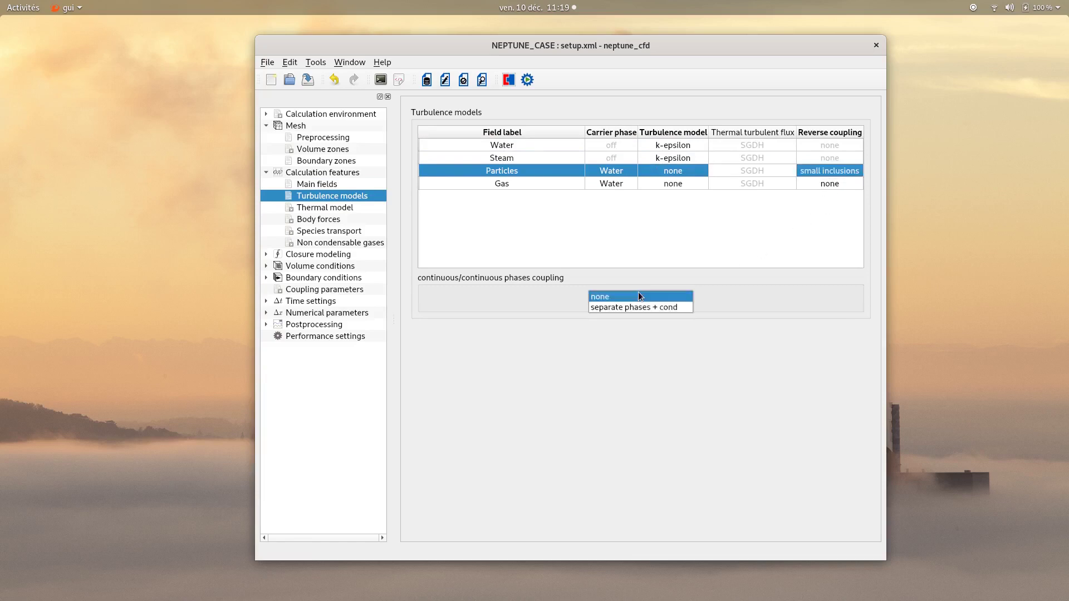
left_click(637, 307)
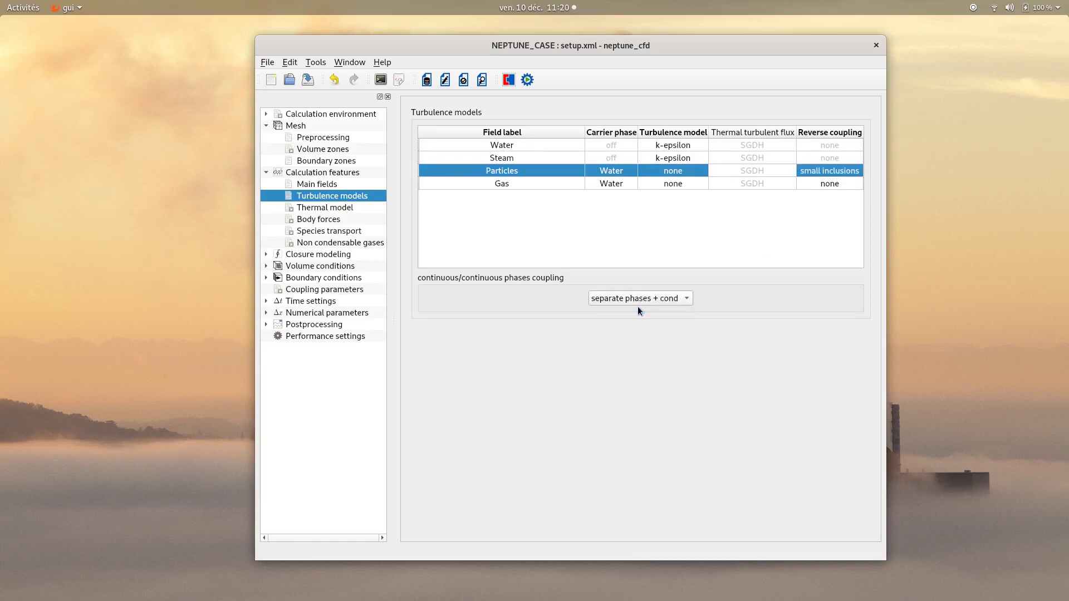
Set the y component of gravity to -9.81 m/s² in the body forces.
left_click(329, 219)
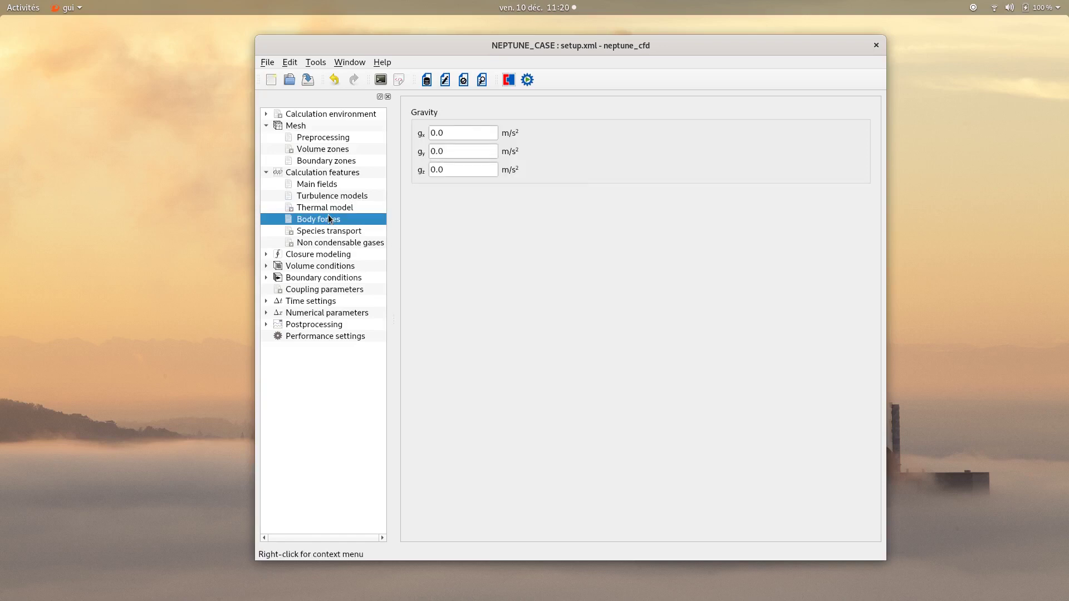
double_click(452, 150)
type("-9.8")
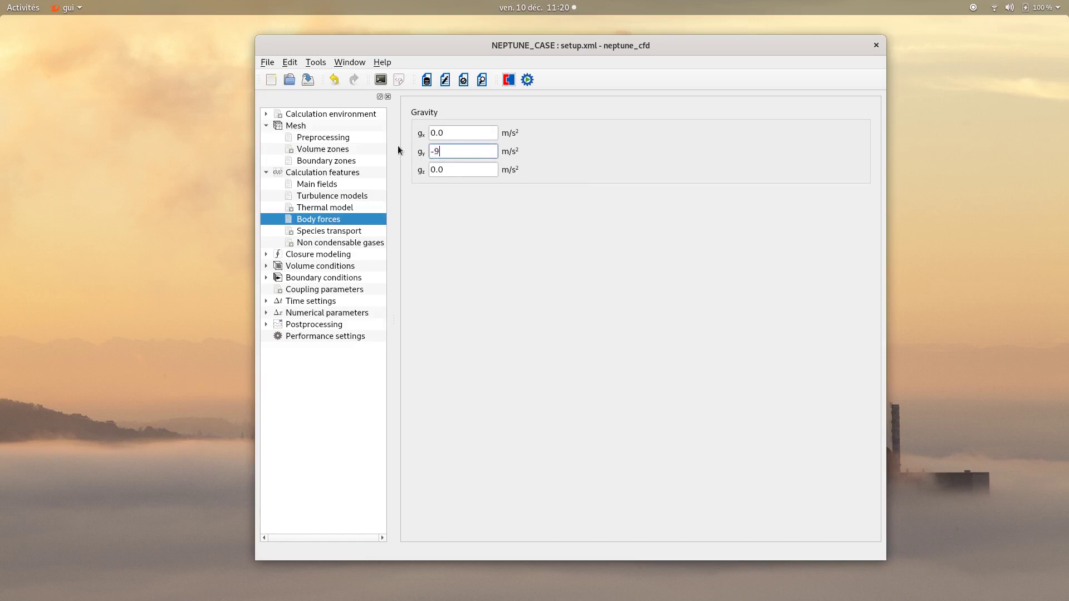
type("1")
Set the lift and added mass models of the Water–Particles interaction to None.
left_click(306, 255)
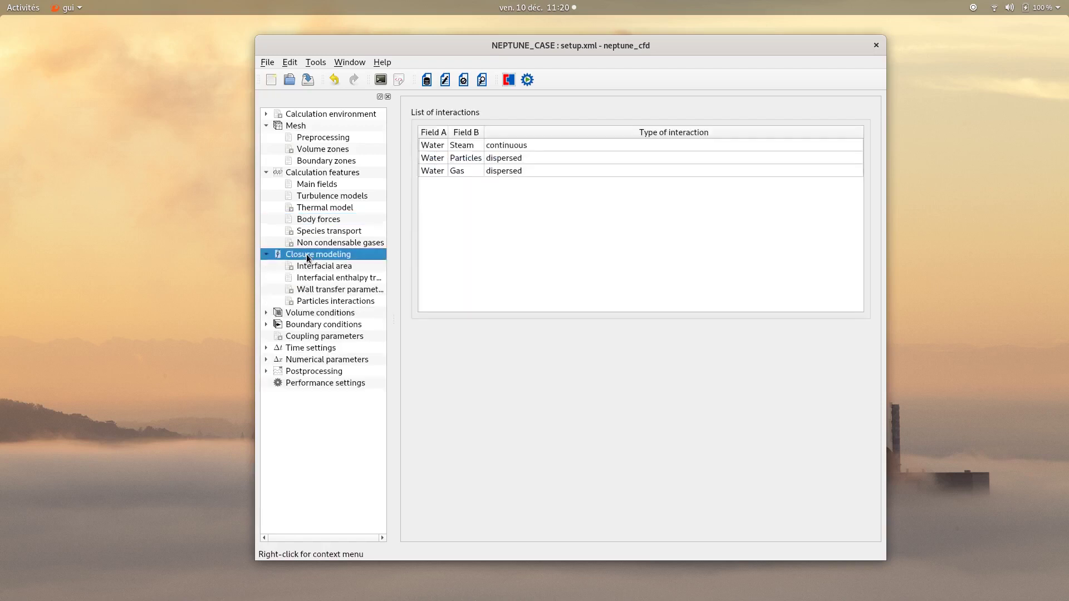
left_click(475, 146)
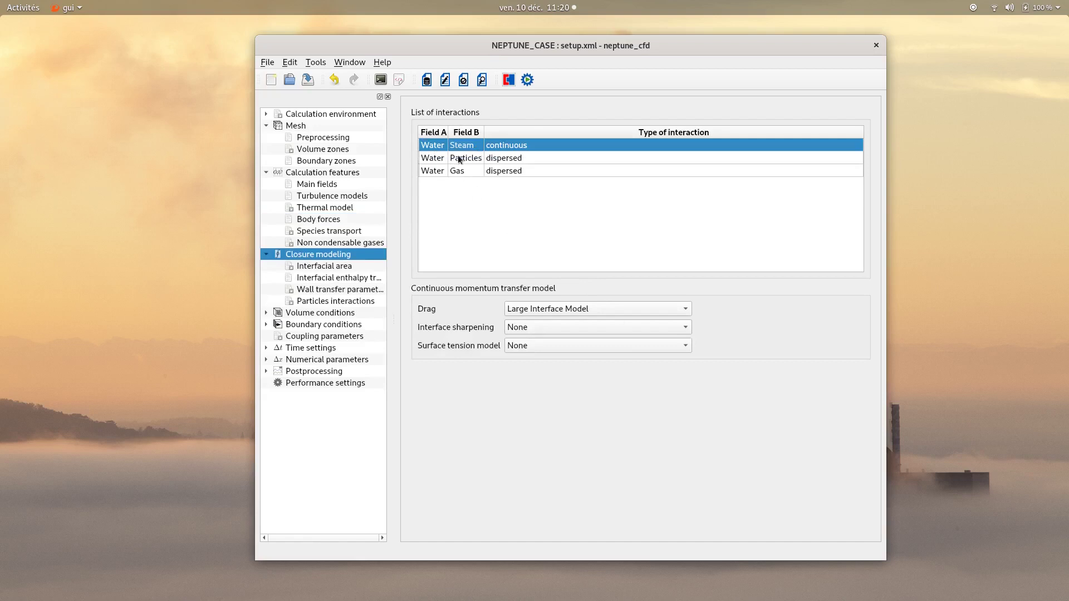
left_click(466, 159)
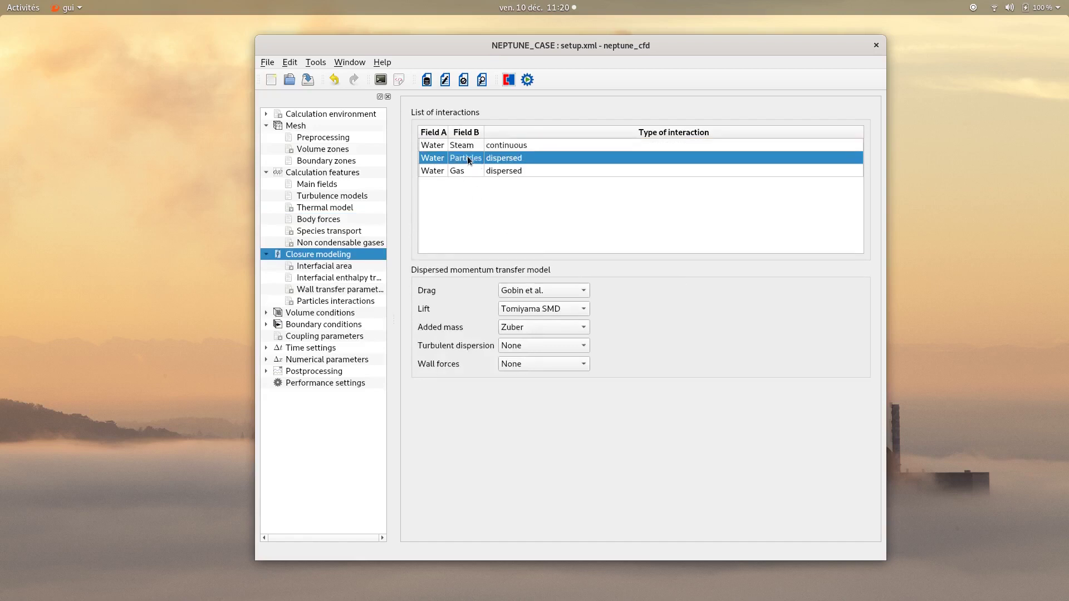
left_click(544, 308)
left_click(522, 284)
left_click(524, 328)
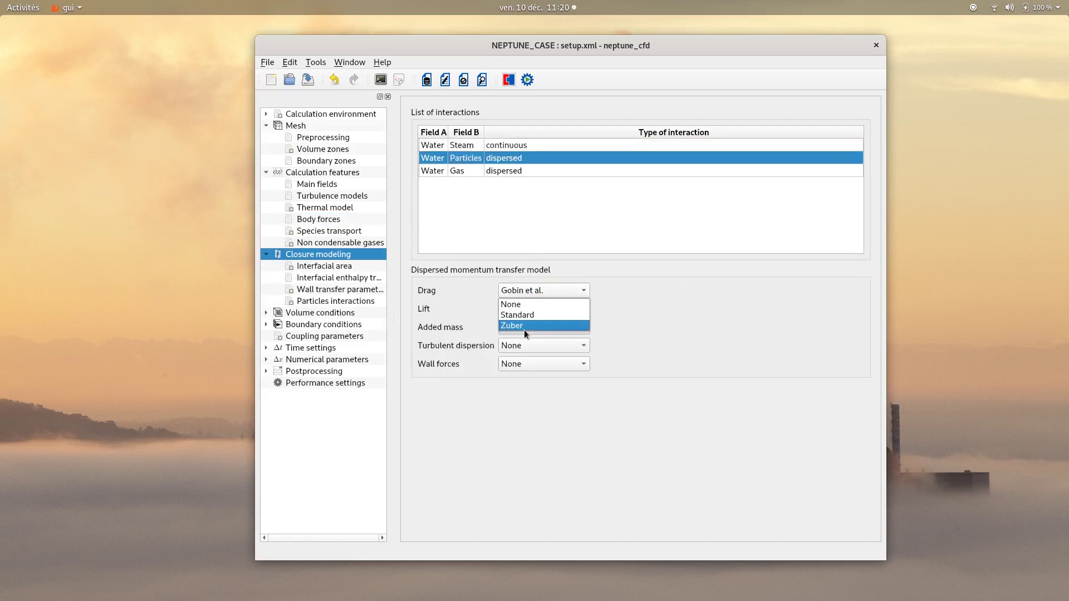
left_click(515, 304)
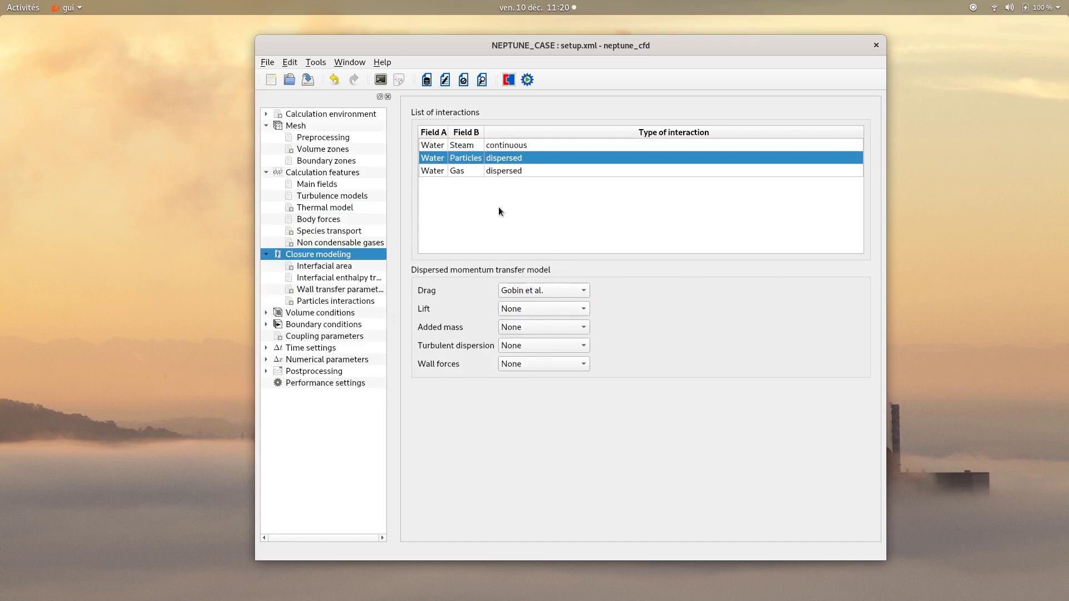
Set the Water–Gas interaction's turbulent dispersion to GTD model and change its wall forces model.
left_click(487, 171)
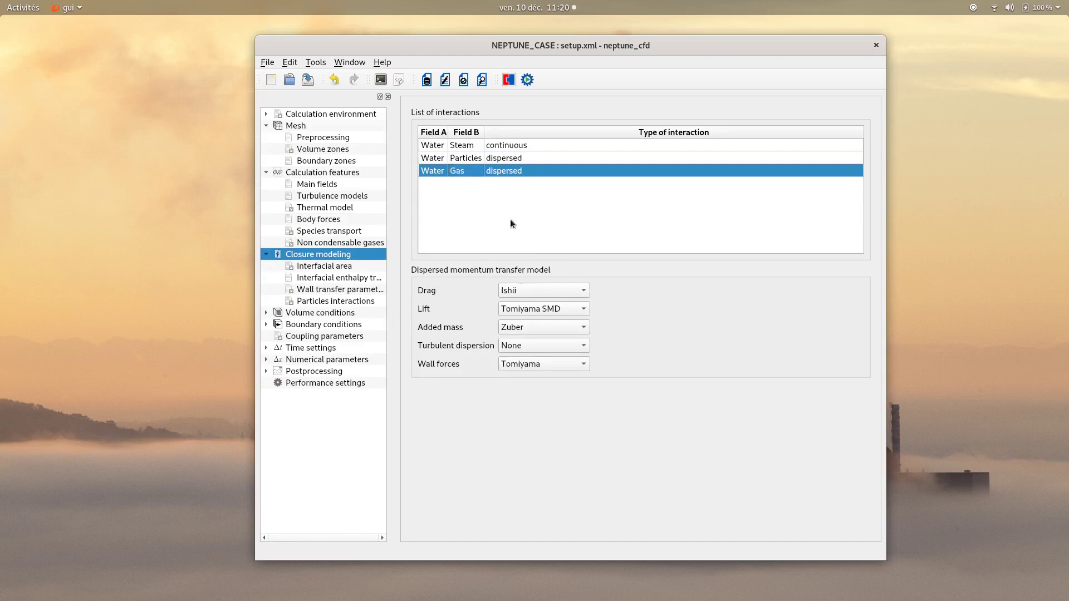
left_click(526, 343)
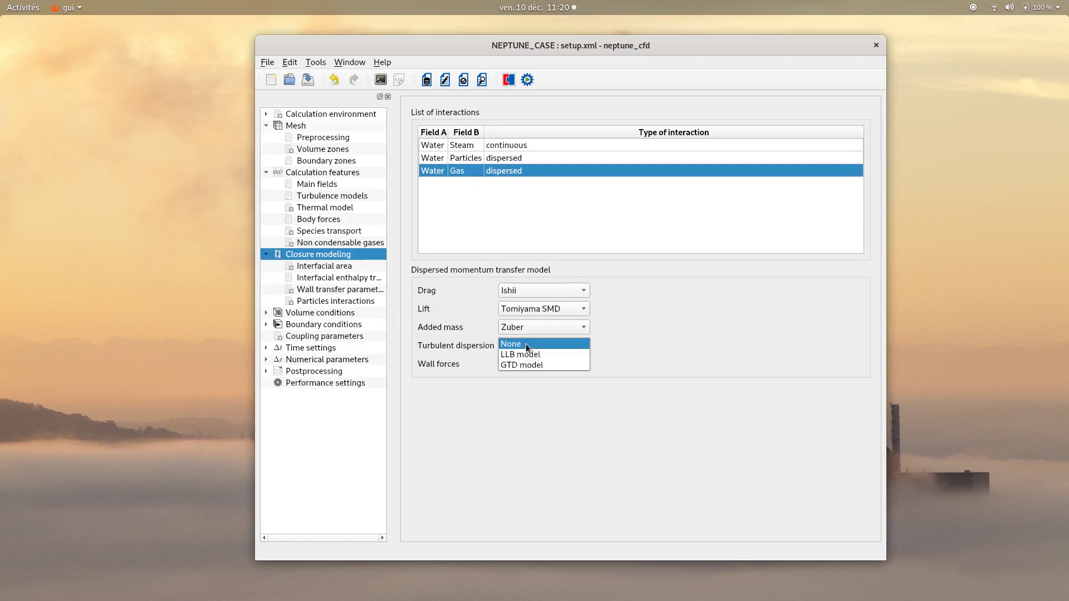
left_click(523, 364)
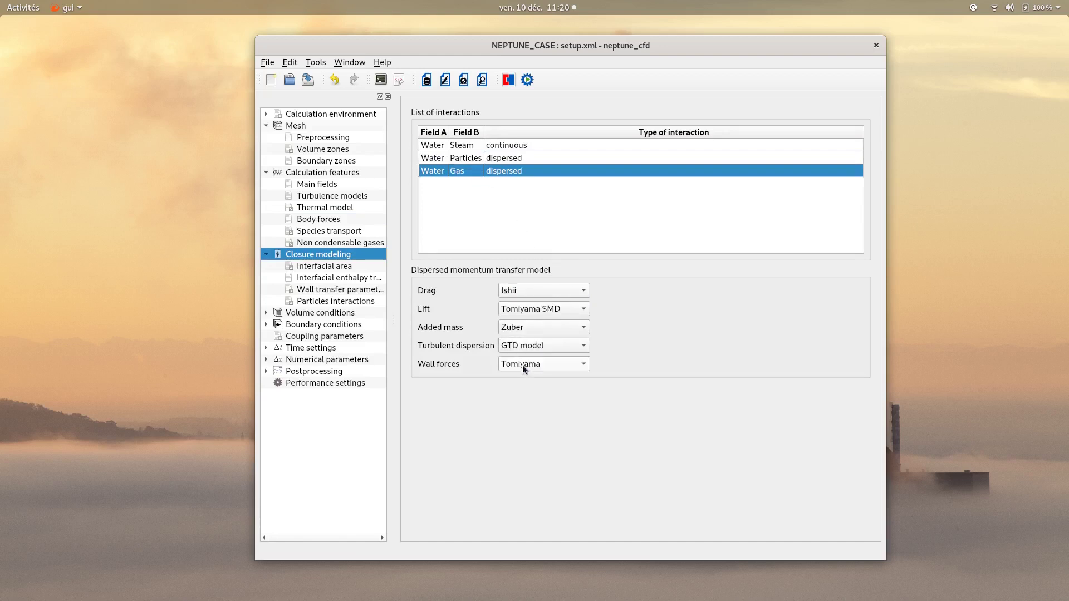
left_click(523, 366)
left_click(518, 341)
Set the Gas field's interfacial area model to constant with a default diameter of 0.005 m.
left_click(336, 266)
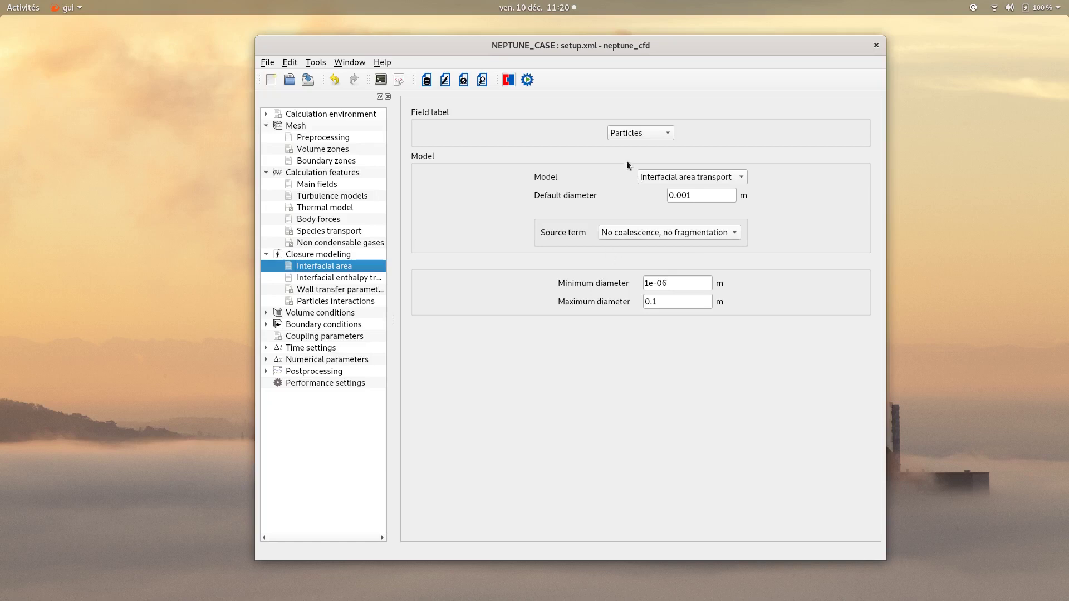
left_click(629, 141)
left_click(627, 146)
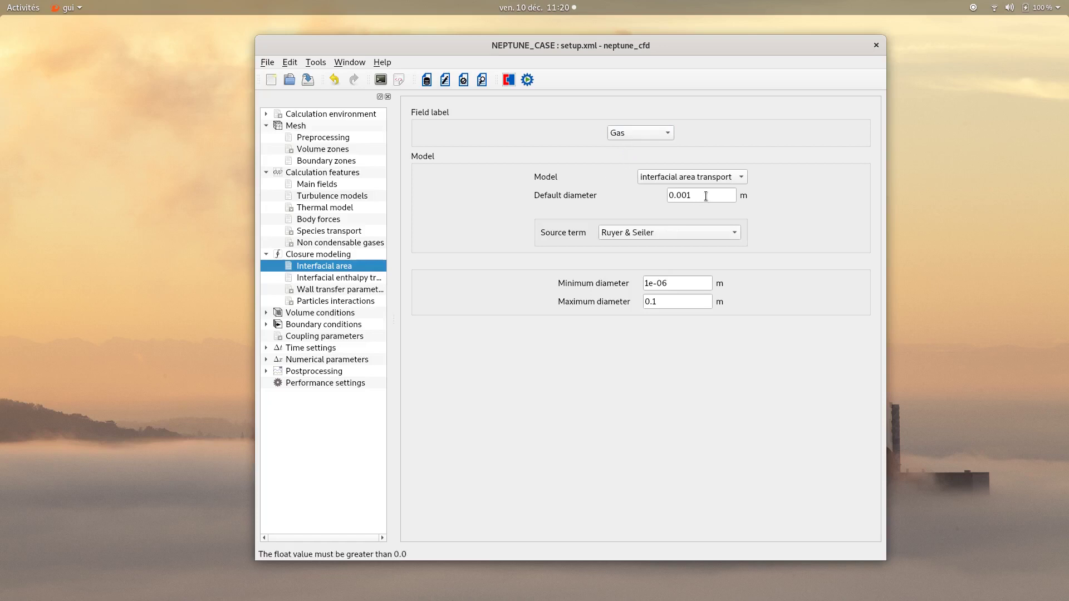
left_click(694, 181)
left_click(672, 163)
left_click_drag(697, 195, 607, 192)
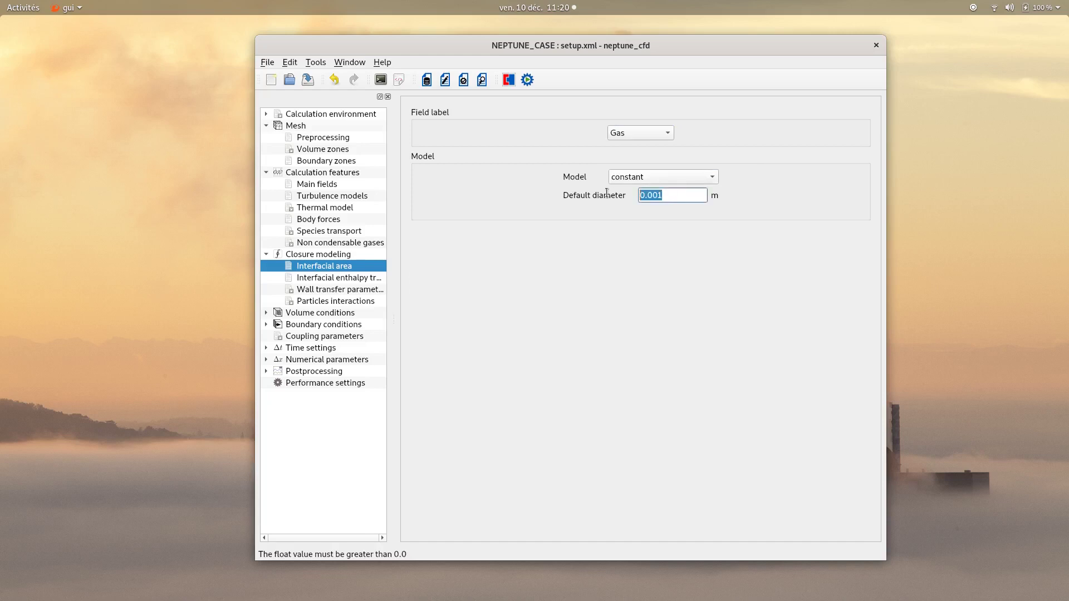
type("0.005")
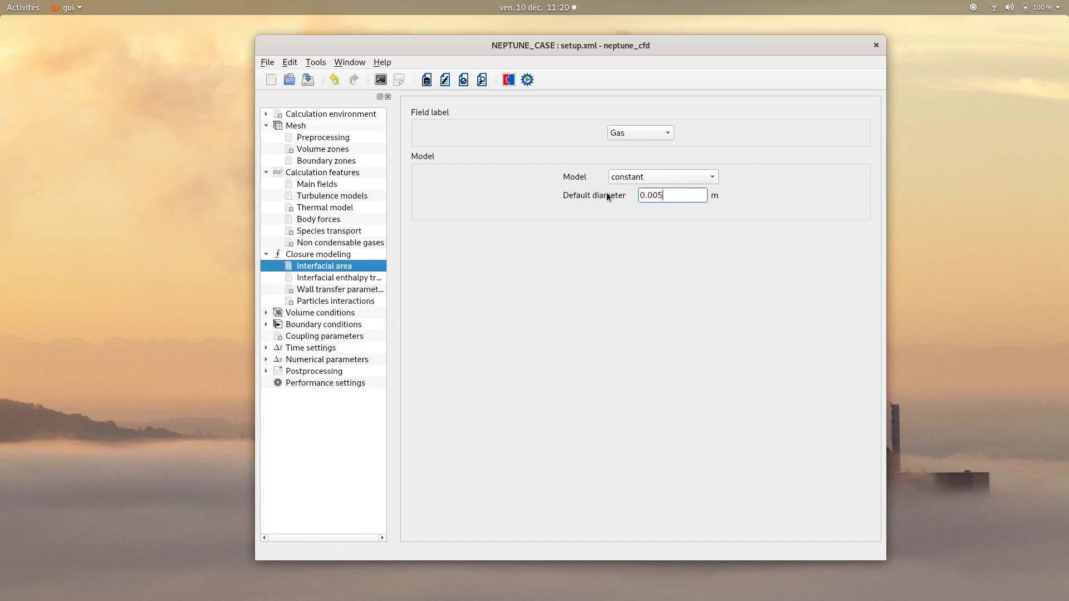
key("Tab")
Set the direct-contact interphase energy transfer model to gas-particle and the field a enthalpy model to Coste-Lavieville NURETH13 model, Wall Law Type Model.
left_click(349, 277)
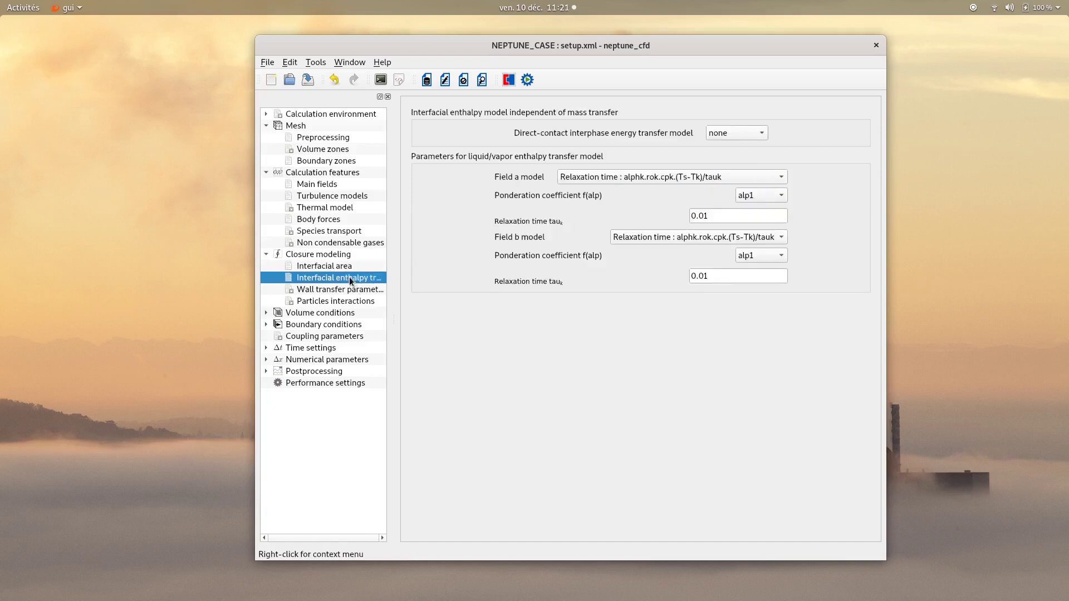
left_click(737, 132)
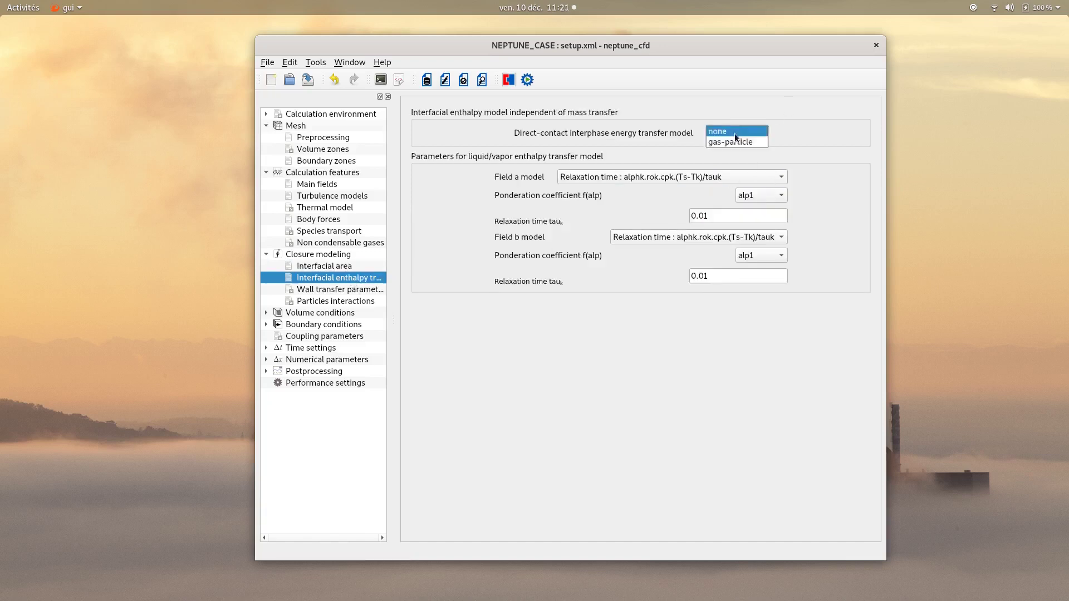
left_click(732, 142)
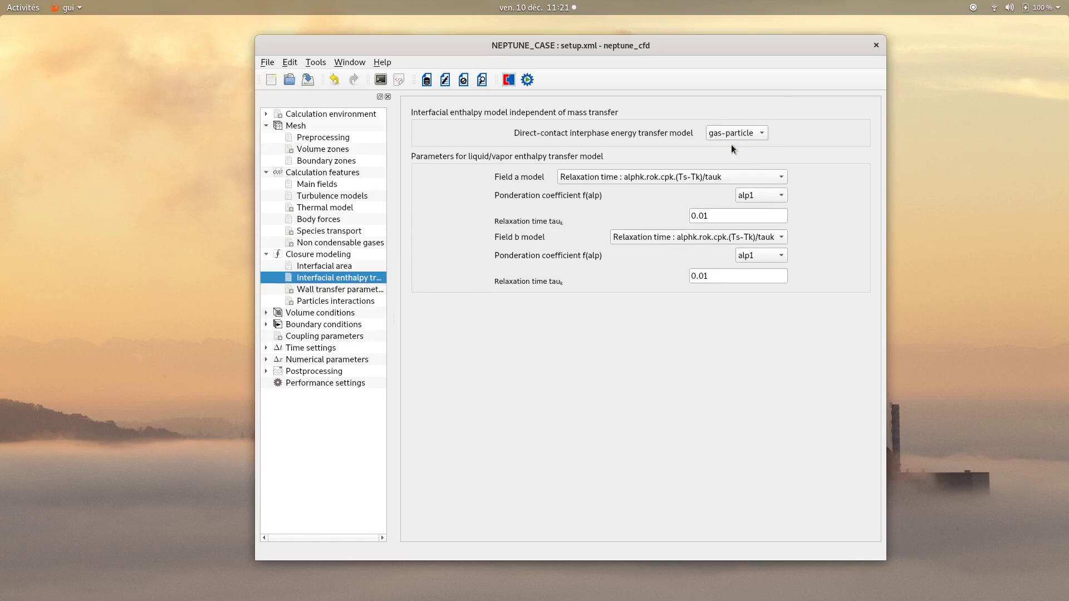
left_click(692, 179)
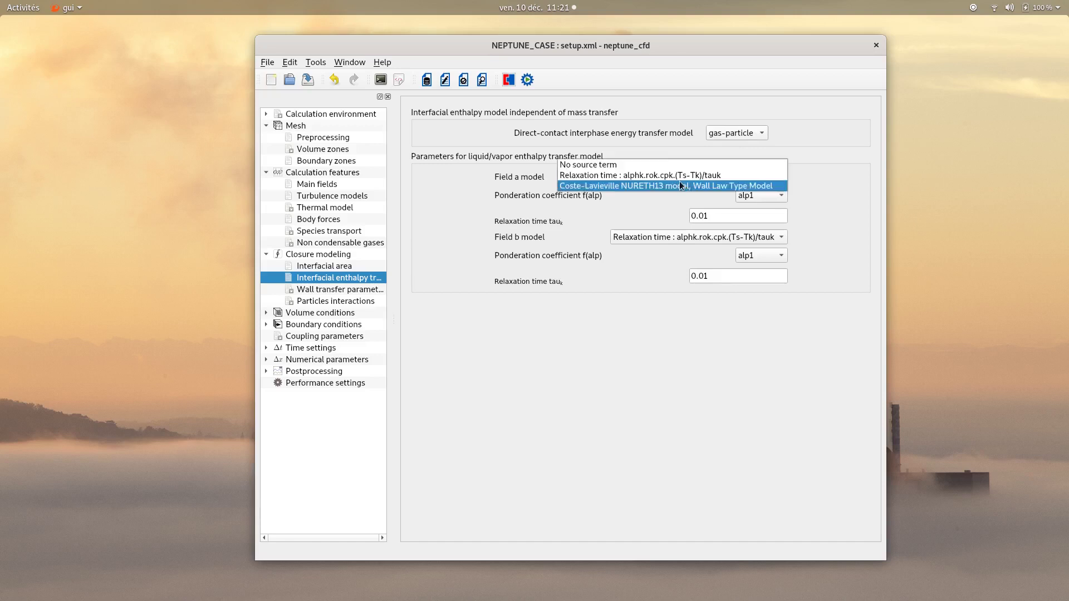
left_click(681, 185)
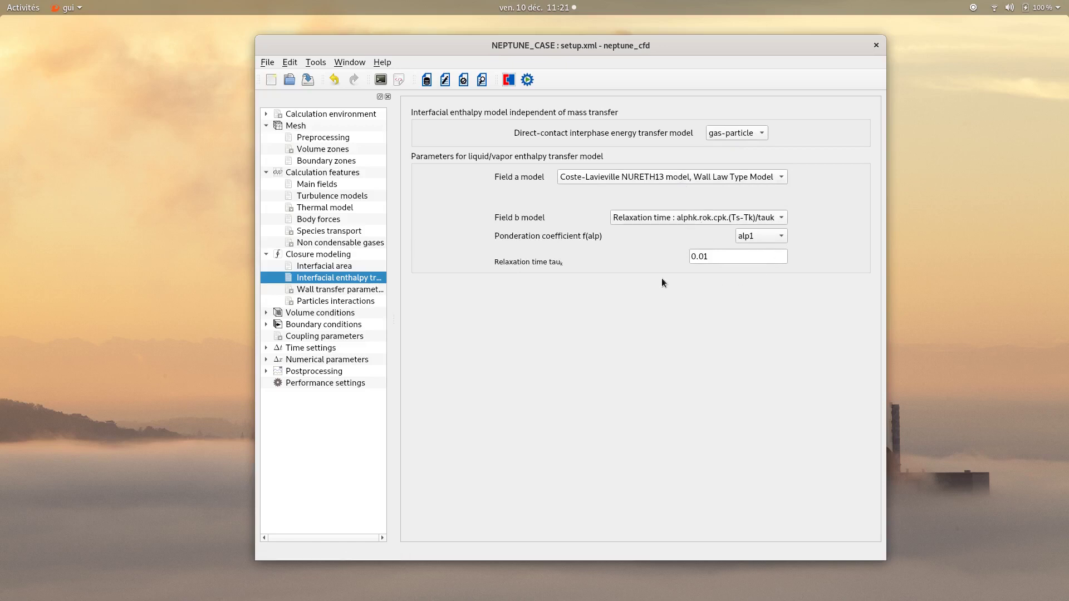
Set the wall transfer type to Nucleate boiling and evaluate the fluid properties at a given Y+.
left_click(319, 291)
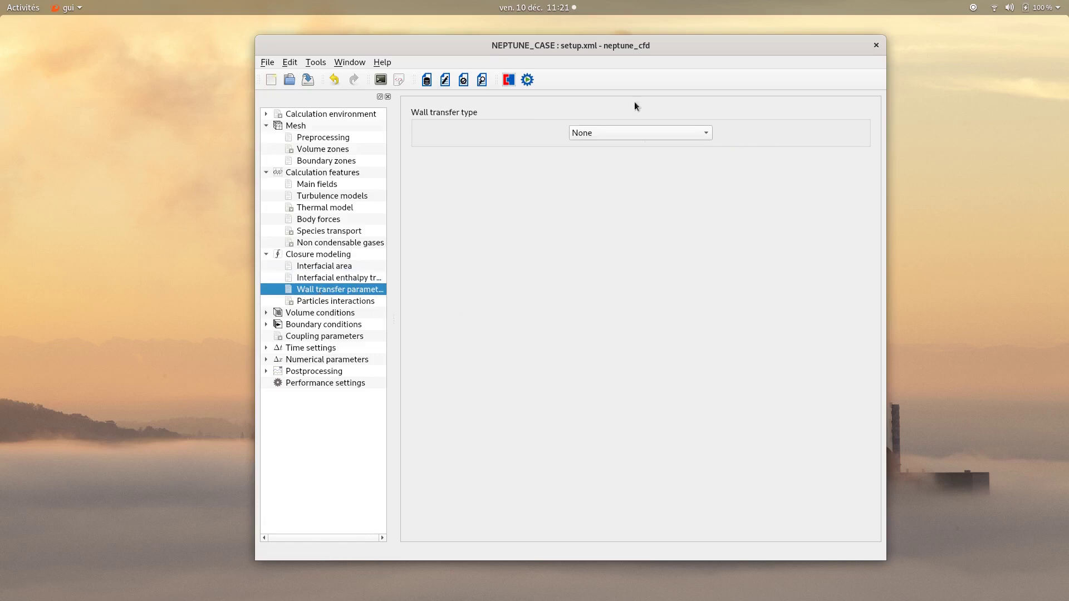
left_click(622, 130)
left_click(612, 142)
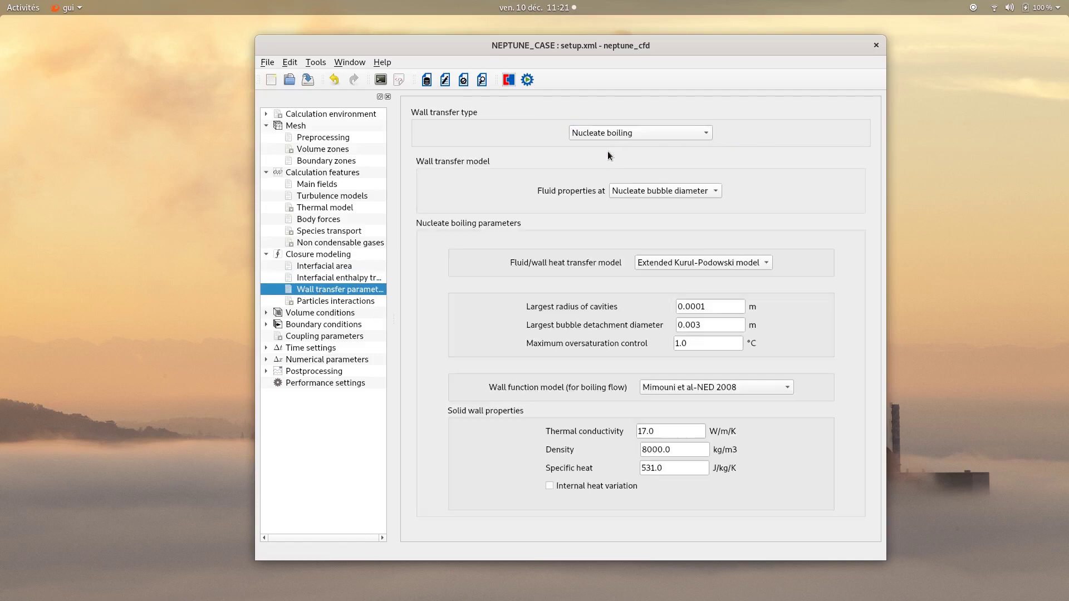
left_click(643, 187)
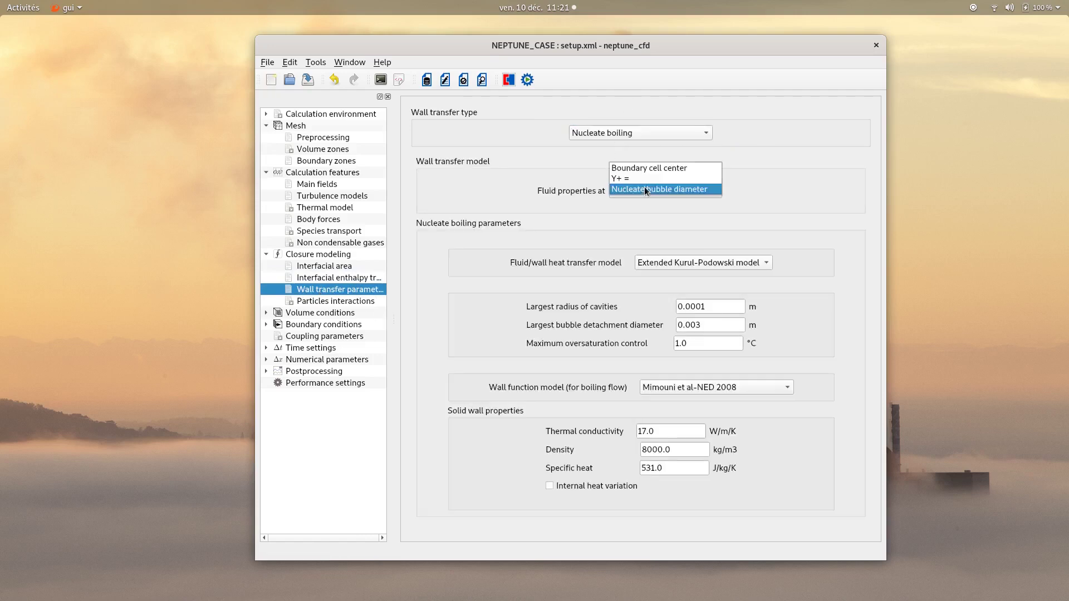
left_click(620, 178)
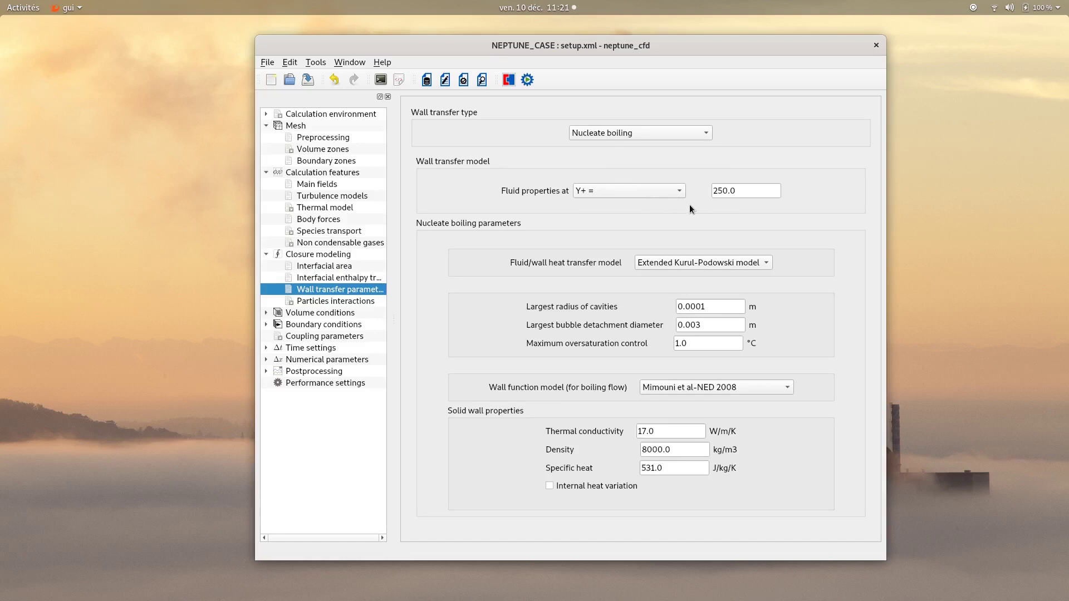
Assign user material to the Particles and Gas fields in the physical properties of the all_cells zone.
left_click(328, 300)
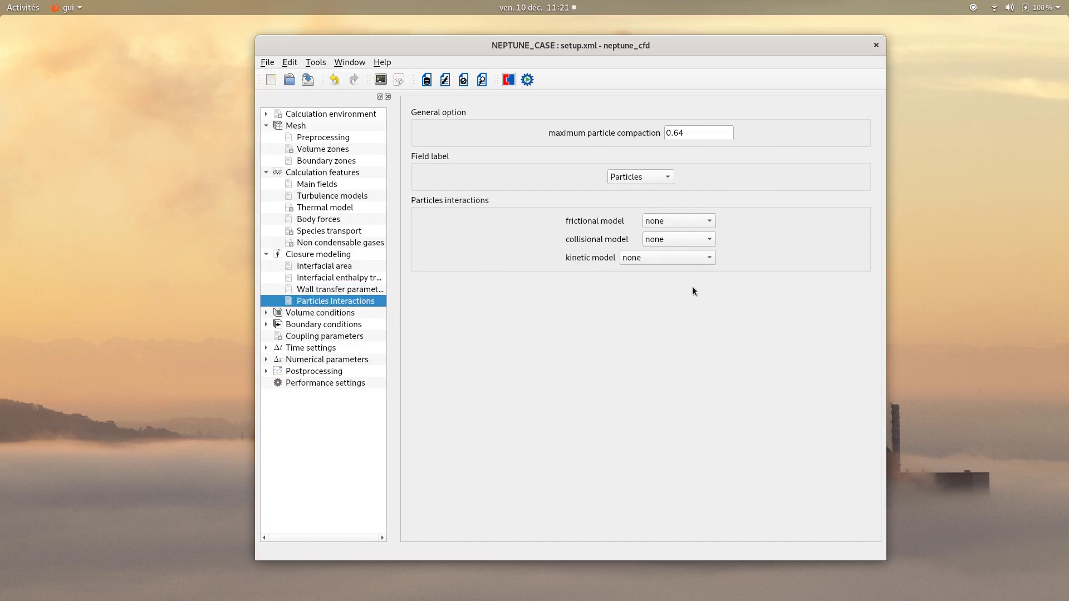
left_click(323, 315)
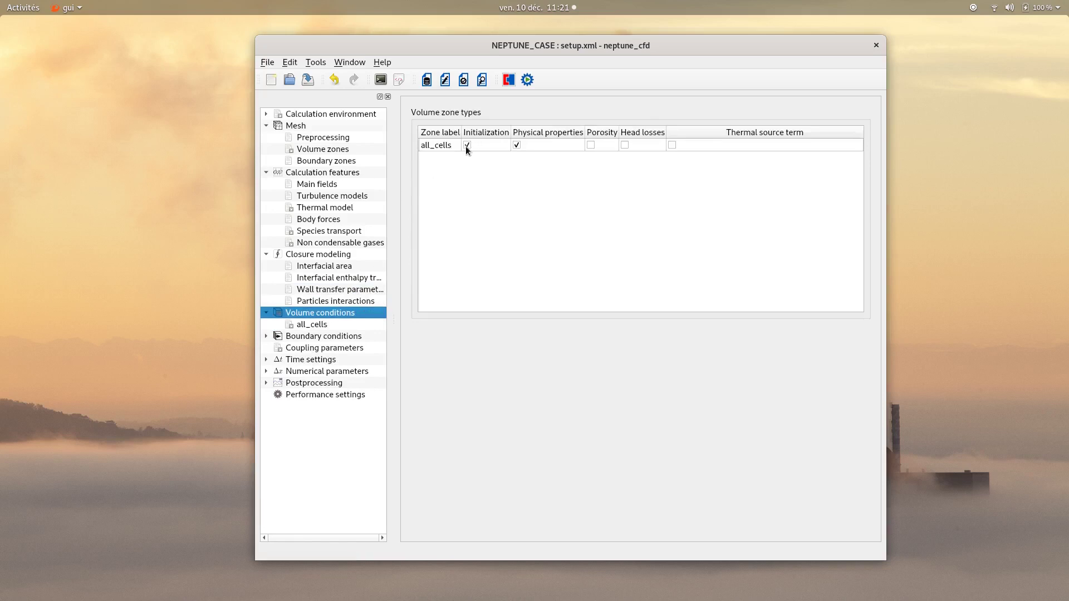
left_click(318, 325)
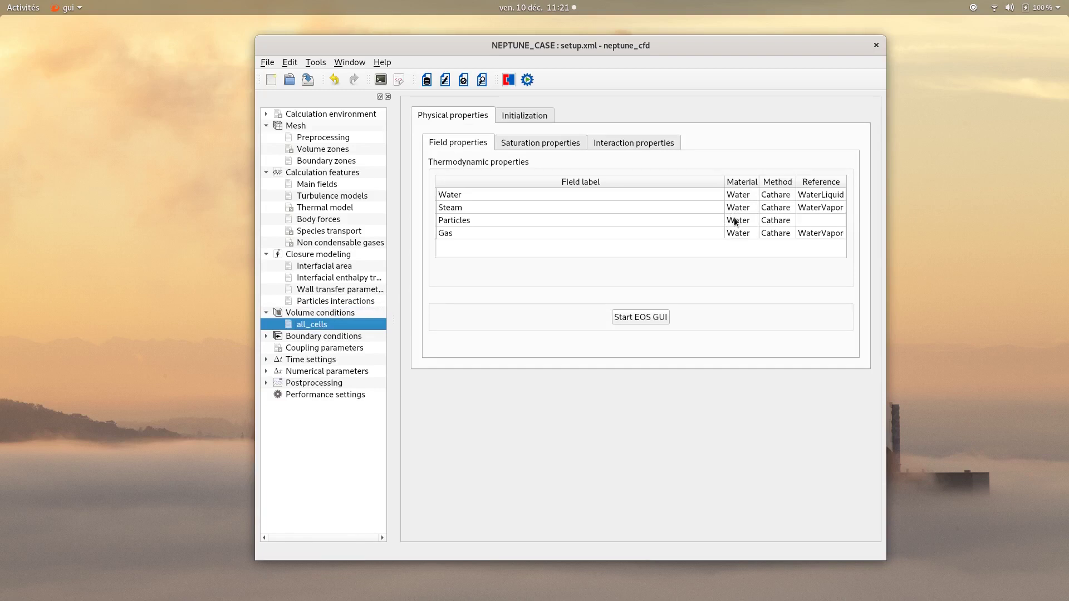
double_click(742, 224)
left_click(690, 233)
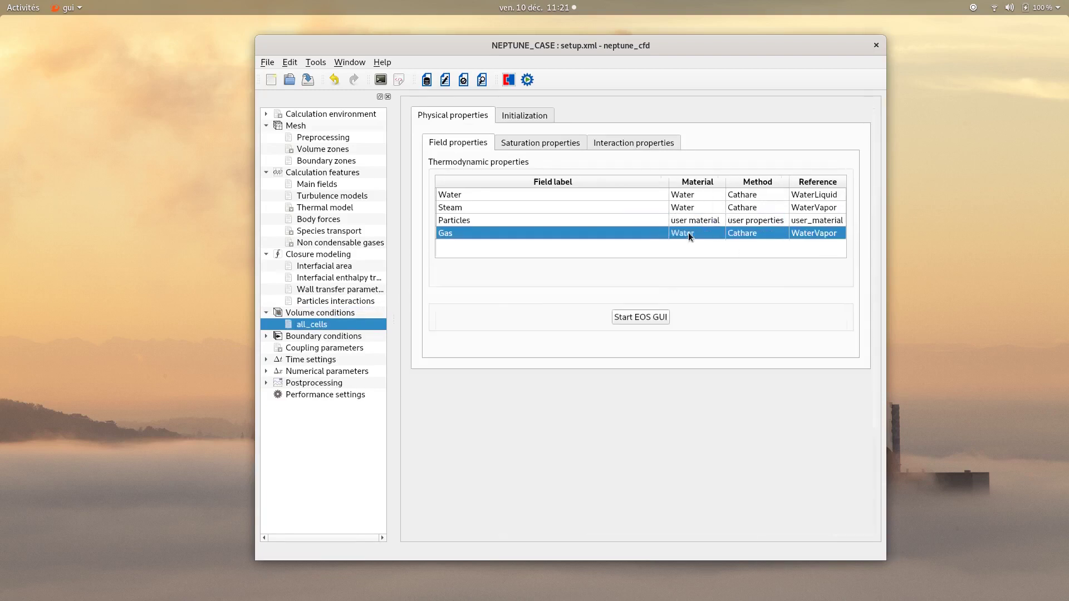
left_click(688, 232)
left_click(691, 233)
left_click(684, 21)
Validate the Particles field's T = f(h) law and set its density to 1500 kg/m³, viscosity to 1e-10 Pa.s and specific heat to 1200 J/kg/K.
left_click(487, 194)
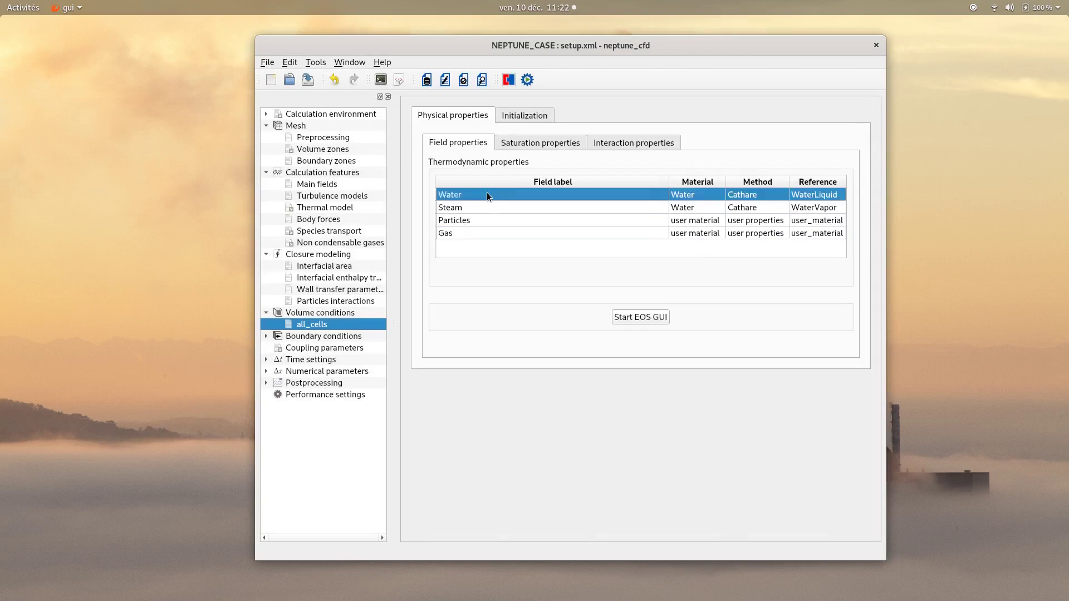
left_click(494, 206)
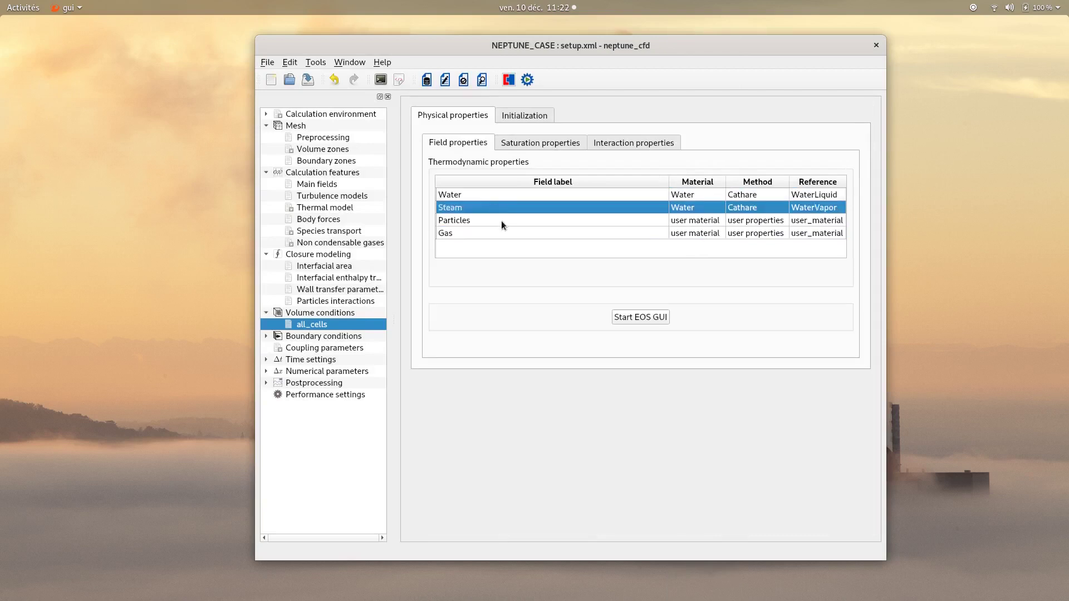
left_click(501, 221)
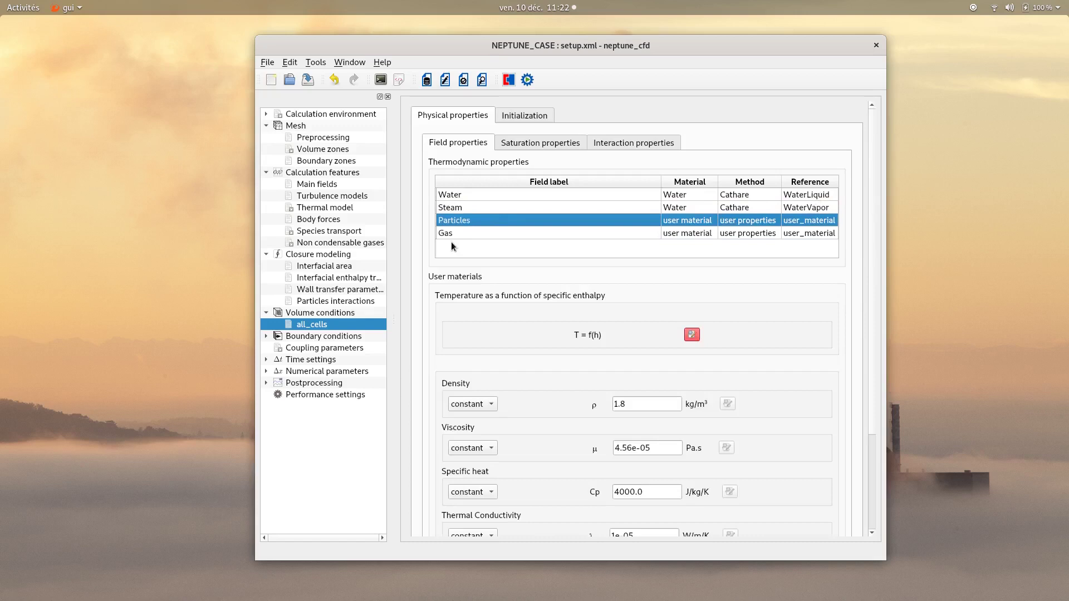
left_click(691, 335)
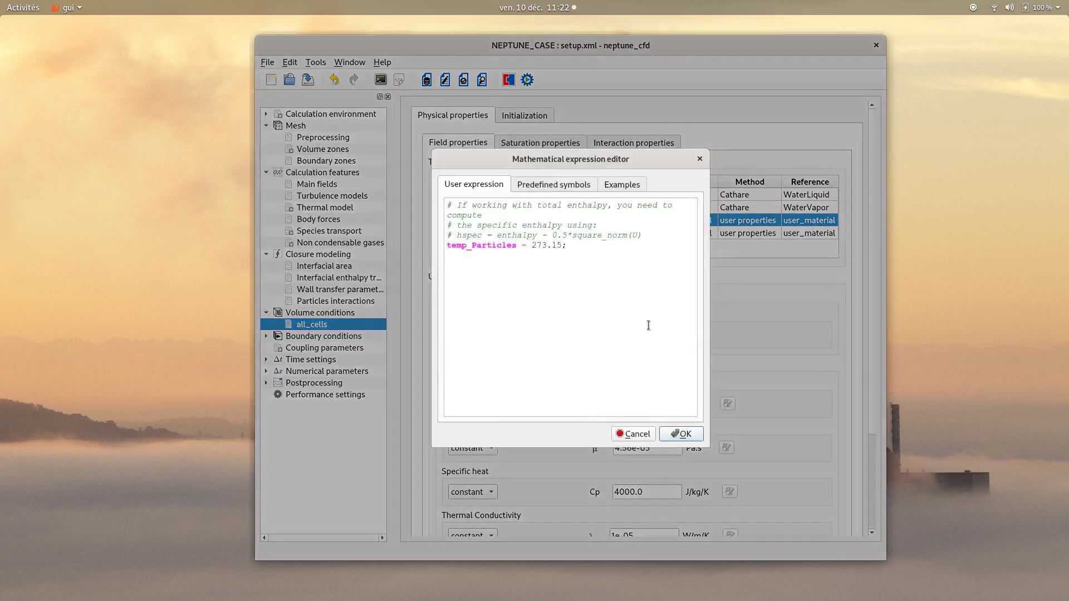
key("Return")
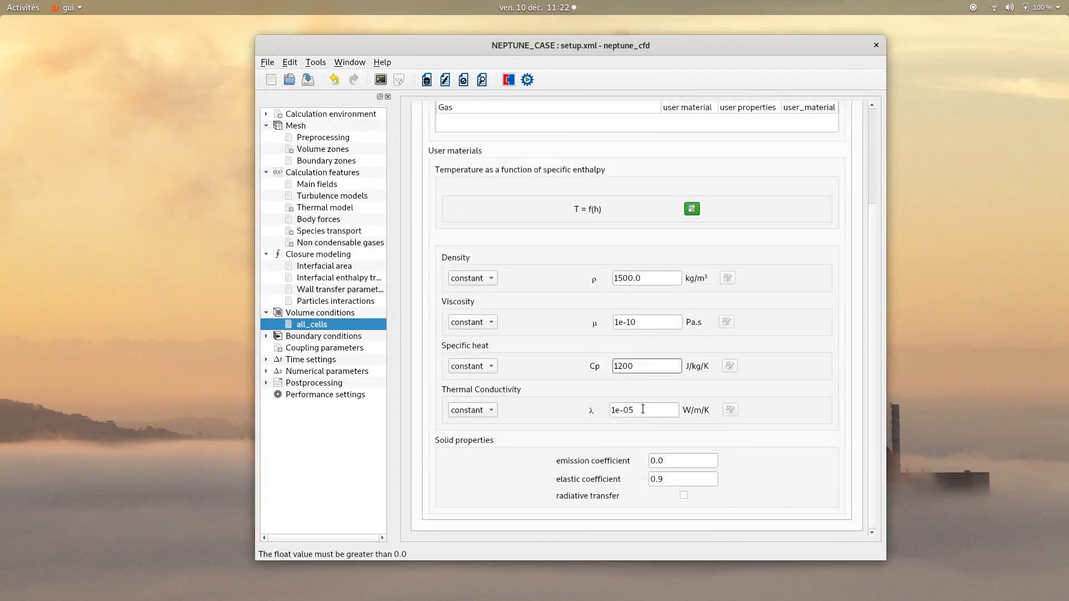
Set the Particles field's constant thermal conductivity to 2.4 W/m/K.
left_click(643, 409)
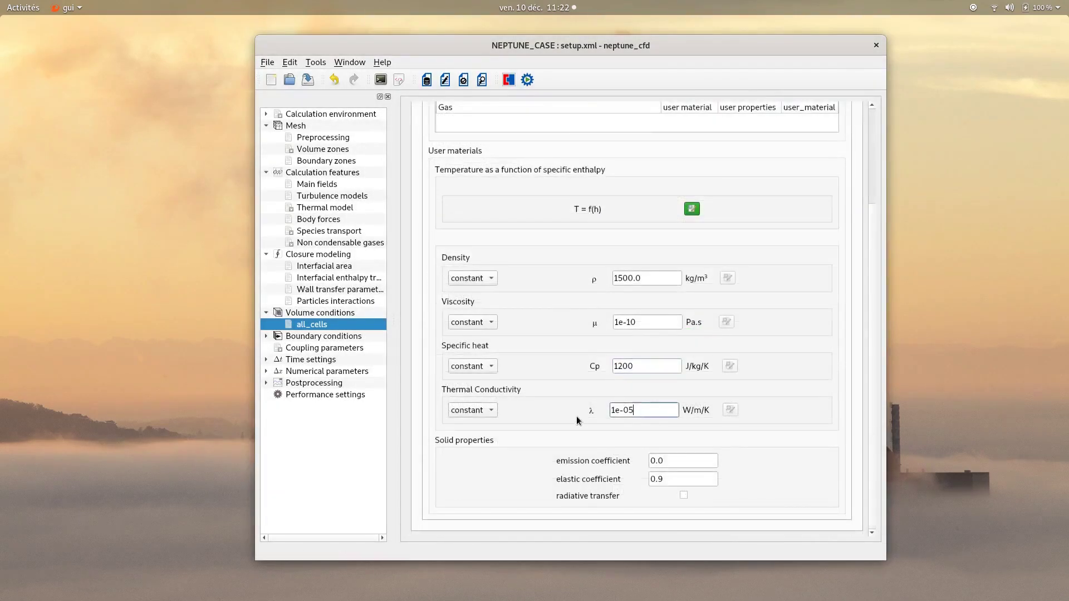
key("BackSpace")
key("BackSpace")
key("BackSpace")
key("BackSpace")
key("BackSpace")
type("2.4")
Validate the Gas field's T = f(h) law and set density 1e-19 kg/m³, viscosity 2e-05 Pa.s, specific heat 1000 J/kg/K and thermal conductivity 0.1 W/m/K.
scroll(627, 435, "up", 4)
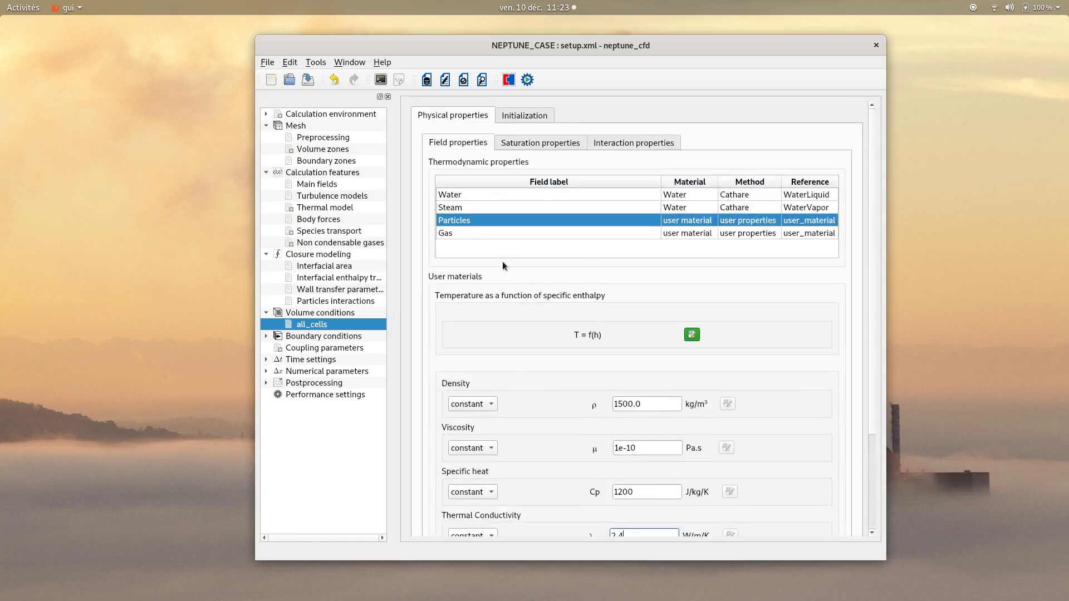
left_click(516, 234)
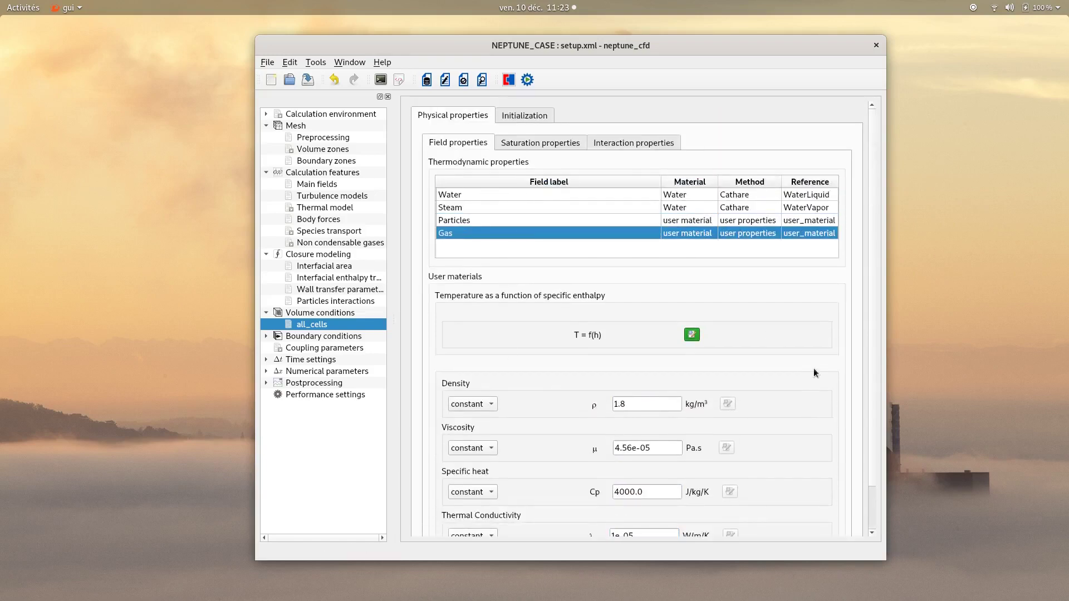
left_click(693, 335)
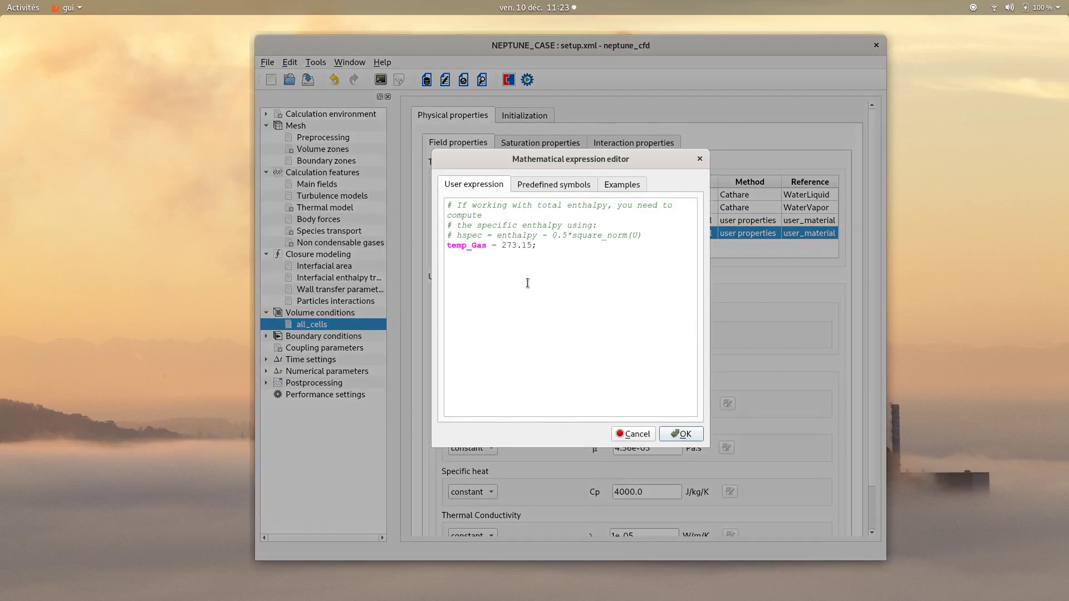
left_click(679, 433)
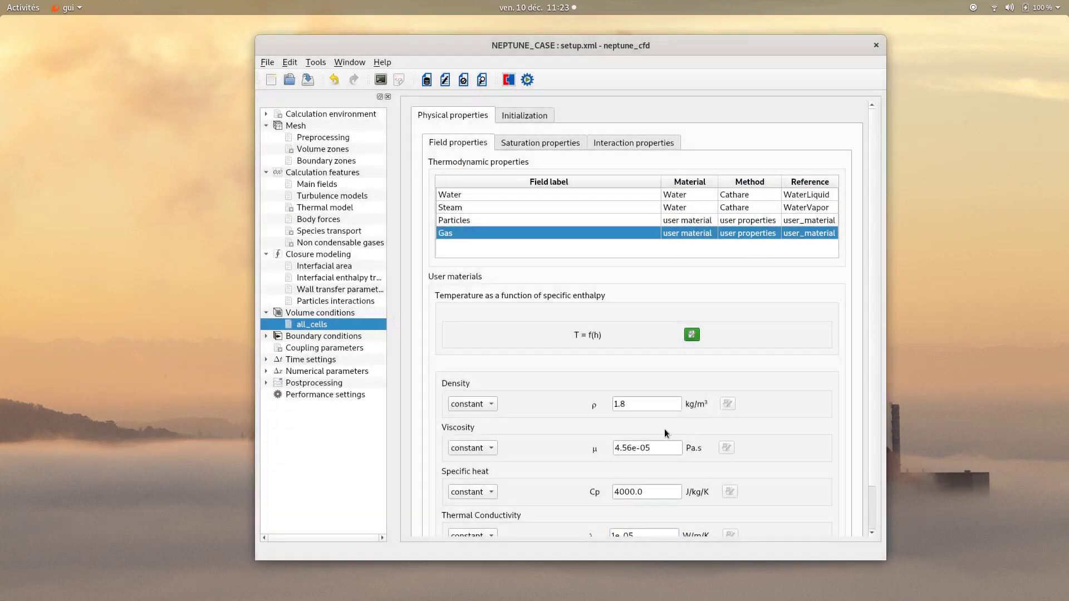
left_click_drag(651, 404, 532, 404)
type("1e-19")
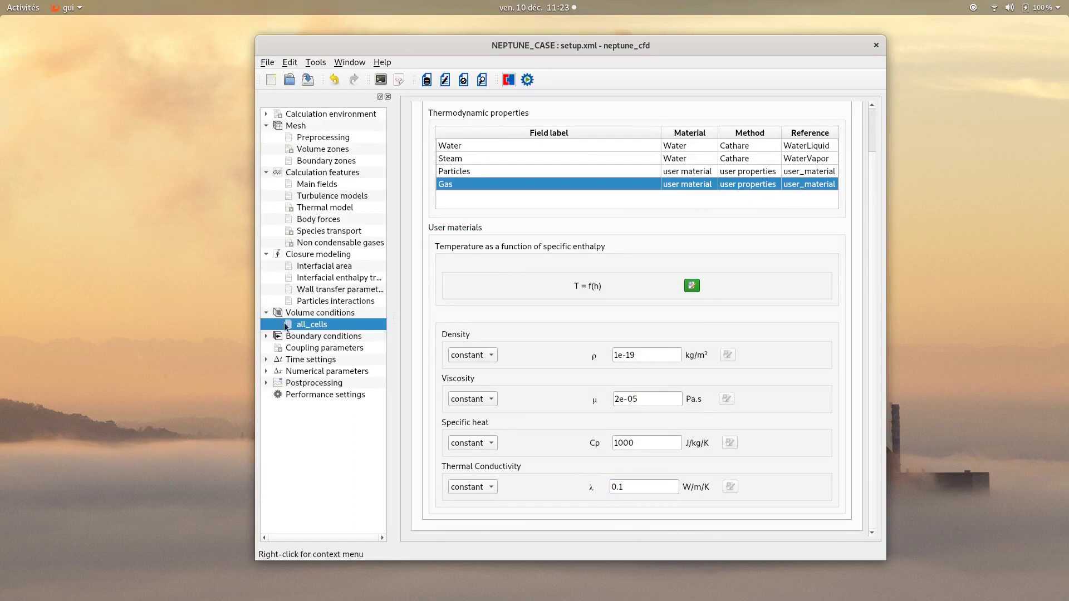
Set the initial pressure of the all_cells zone to 700000 in its initialization expression.
scroll(555, 177, "up", 2)
left_click(545, 115)
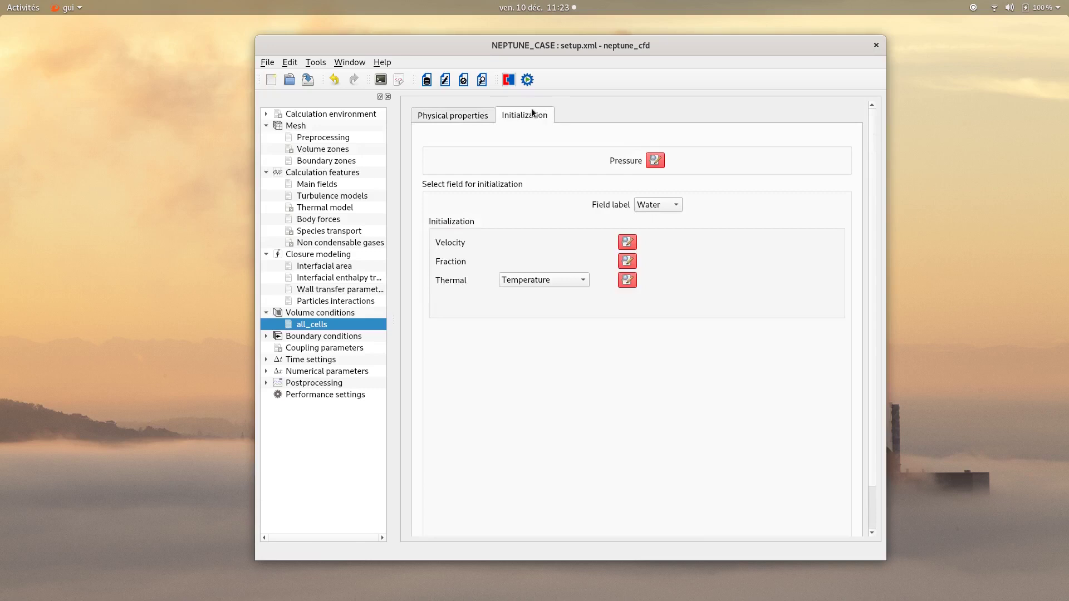
left_click(648, 160)
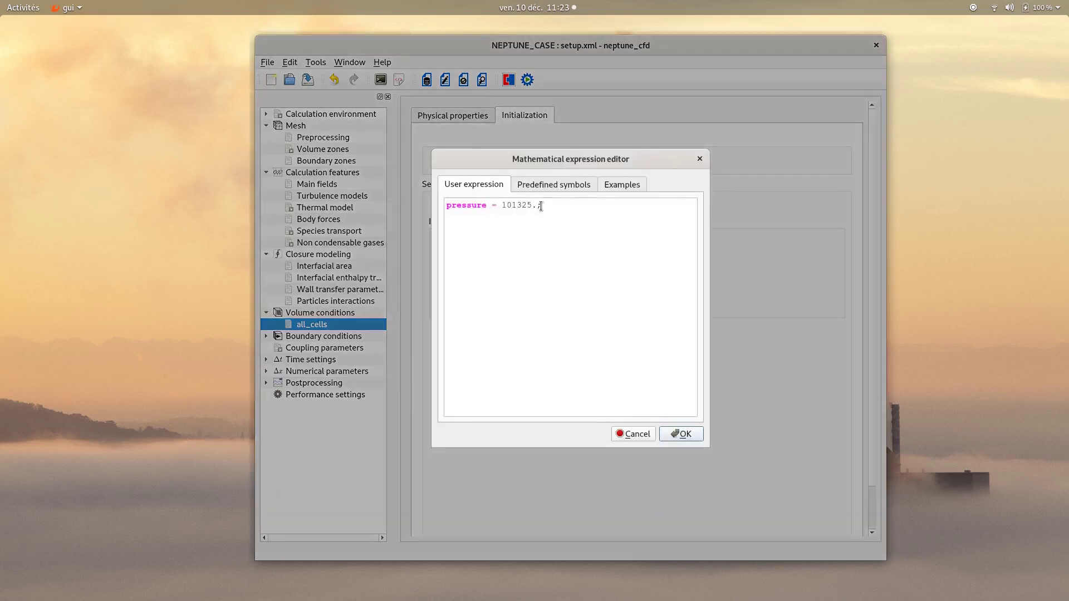
double_click(532, 204)
type("700000")
left_click(681, 435)
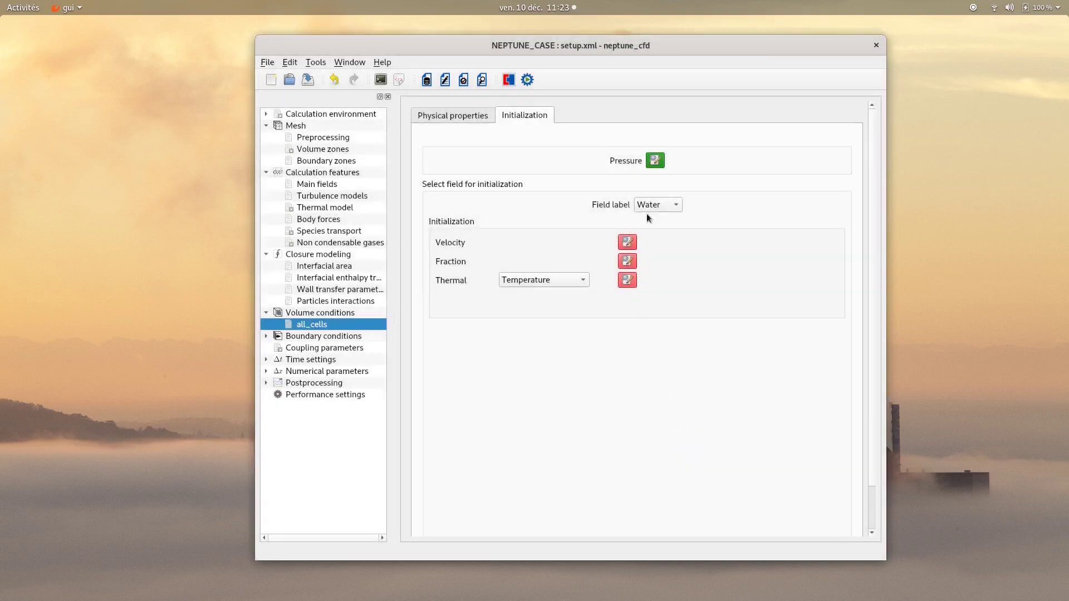
Initialize the Water field with zero velocity components u, v, w and a volume fraction of 1e-6.
left_click(627, 243)
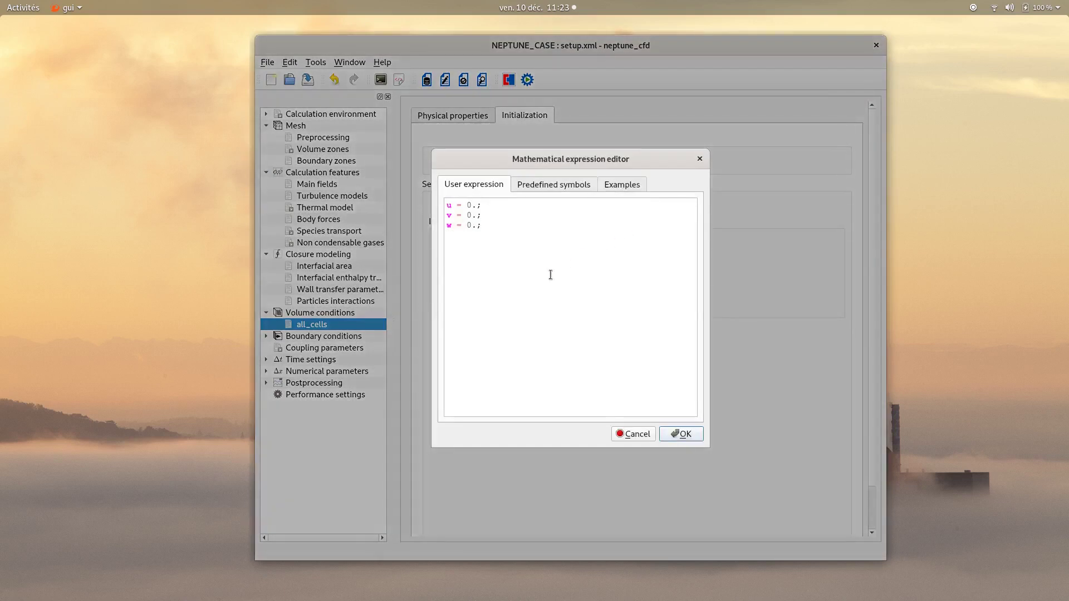
left_click(684, 434)
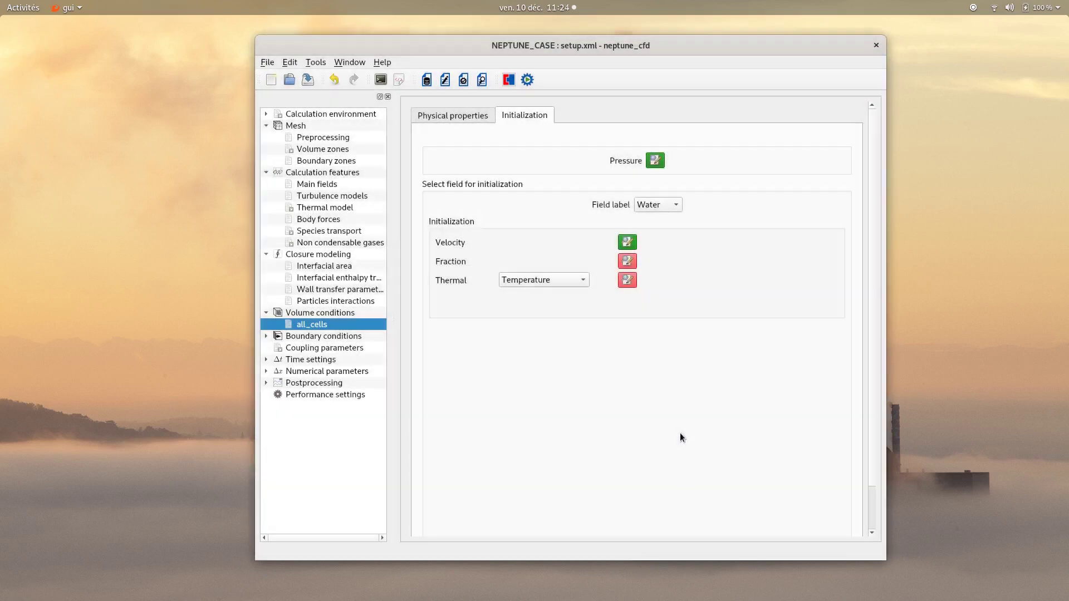
left_click(627, 261)
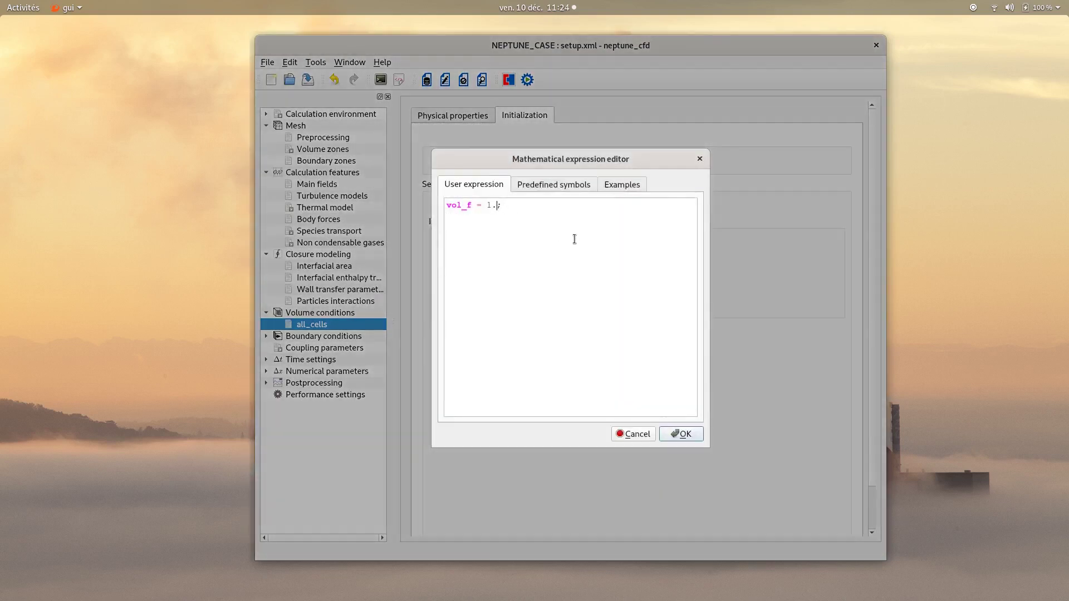
type("1e-6")
left_click(681, 435)
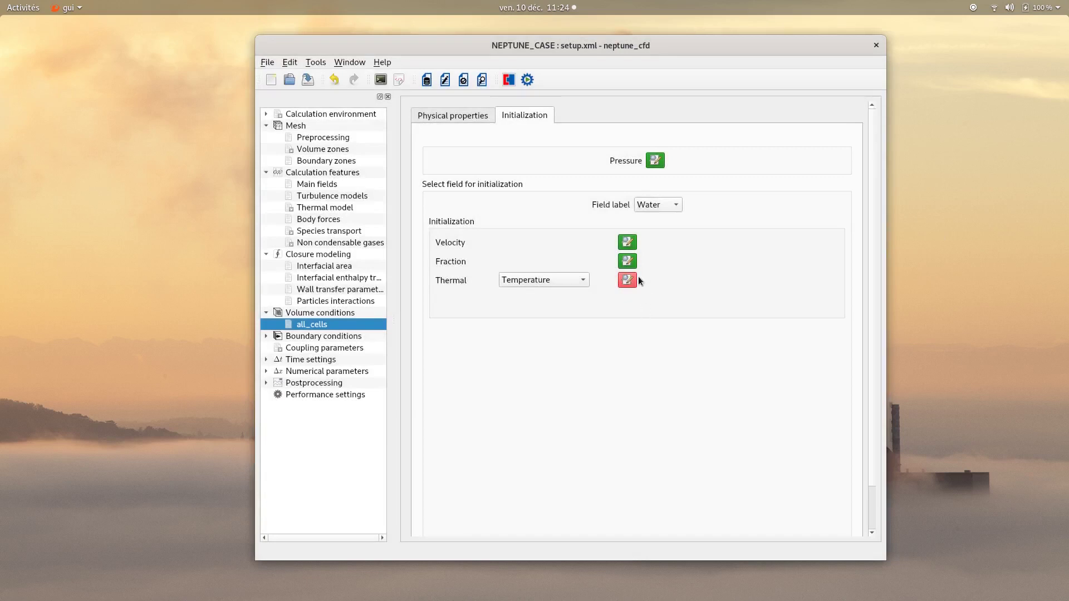
Set the Water field's initial temperature expression to 420.0.
left_click(633, 278)
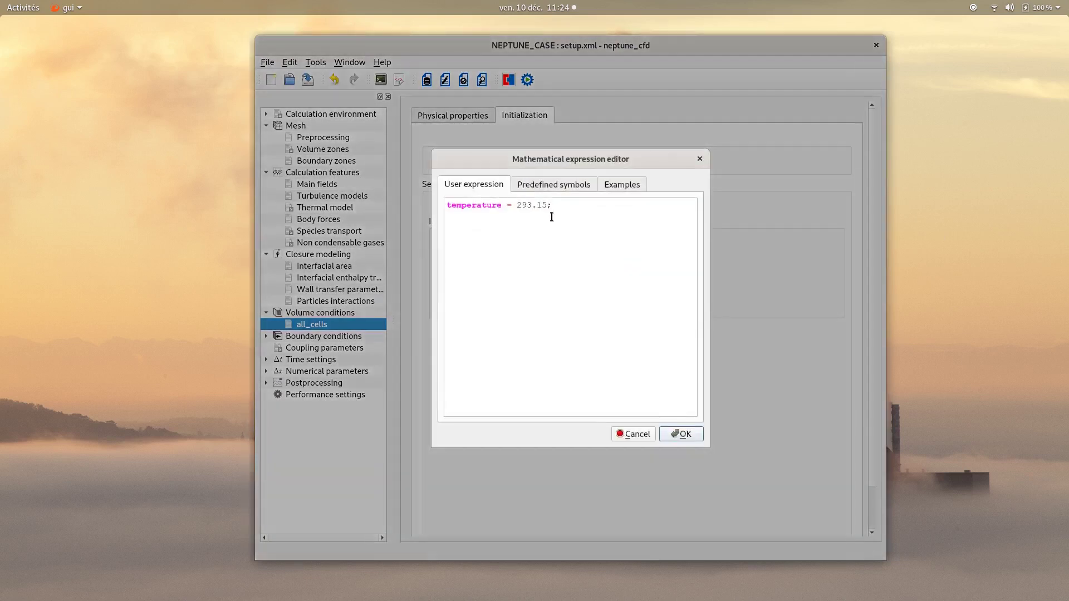
left_click_drag(552, 217, 516, 207)
type("420.0;")
left_click(679, 434)
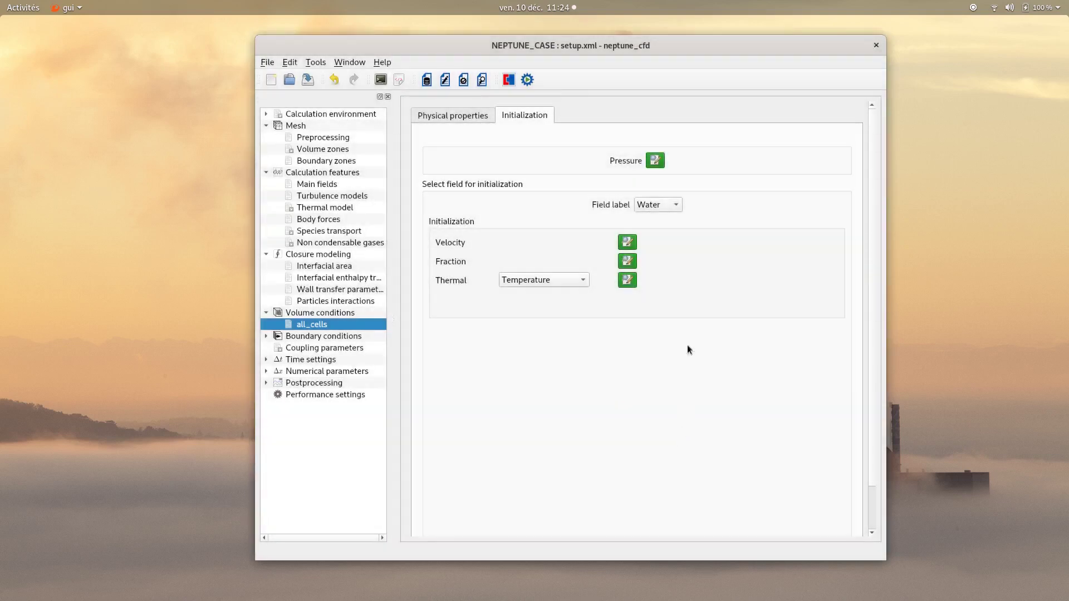
Initialize the Steam field's velocity with u, v and w equal to 0.
left_click(655, 204)
left_click(655, 217)
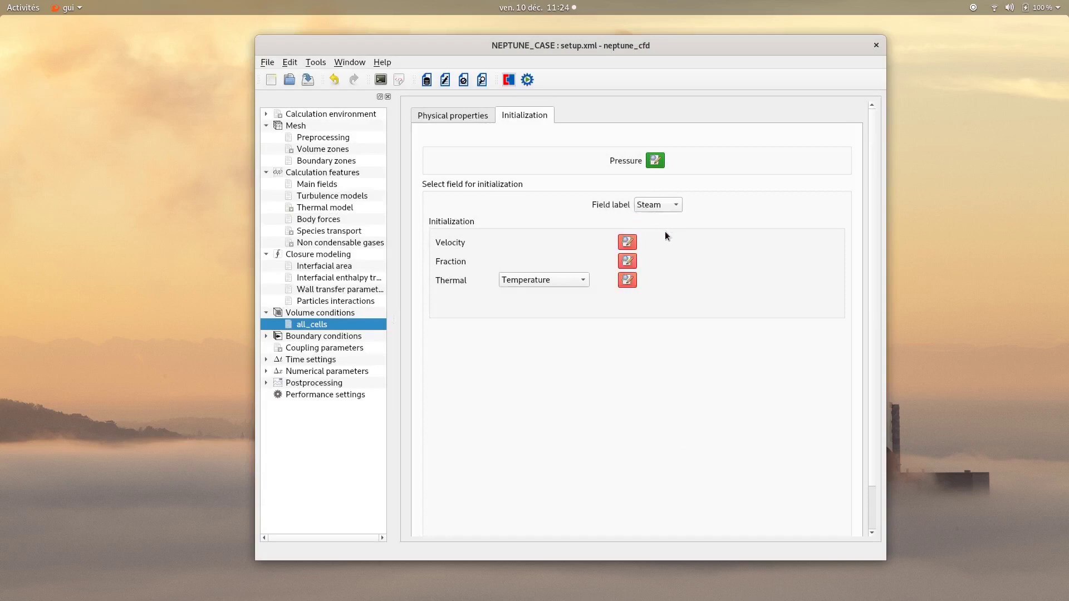
left_click(627, 241)
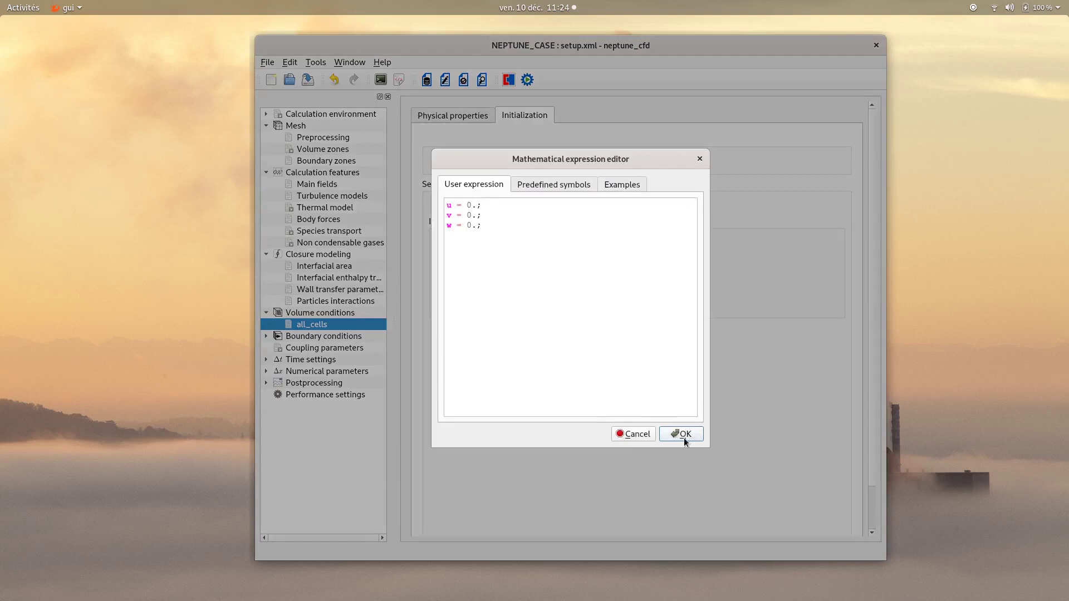
left_click(684, 437)
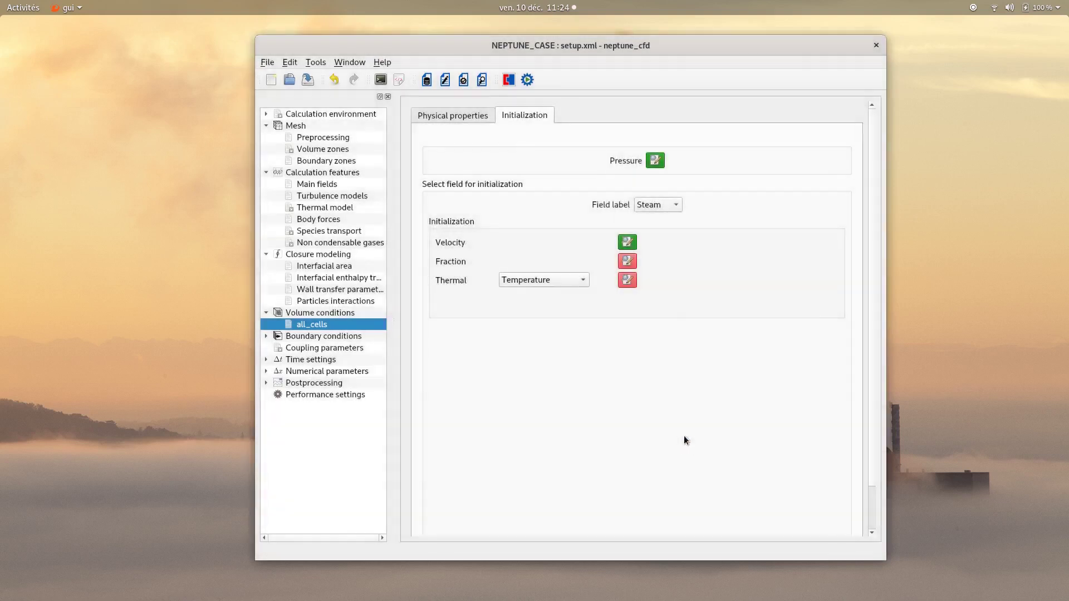
Set the Steam field's initial volume fraction to 1 and its thermal initialization to Saturation enthalpy.
left_click(627, 262)
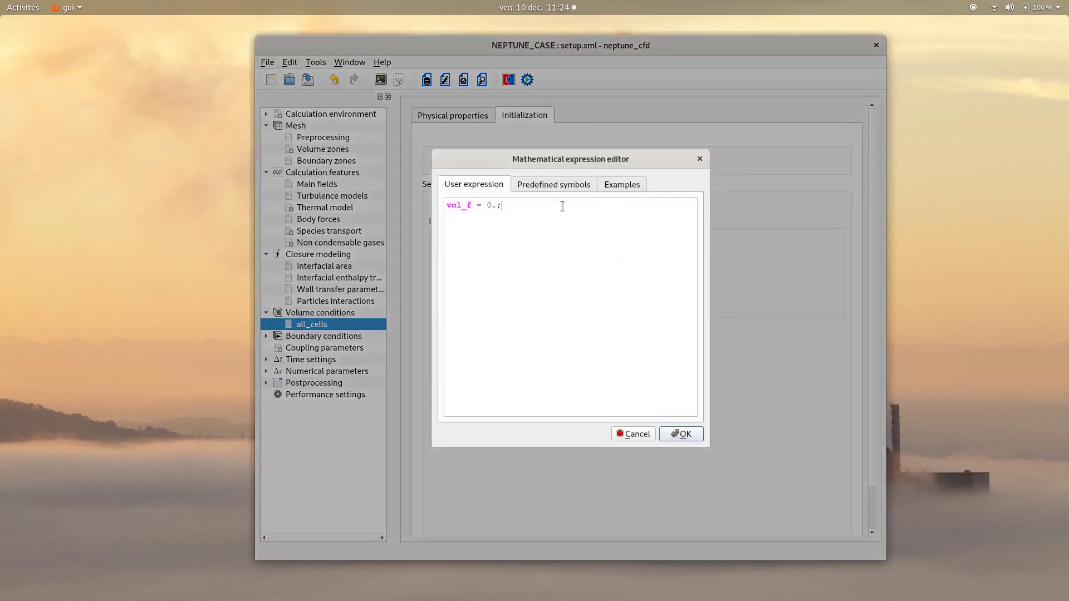
key("BackSpace")
key("BackSpace")
key("BackSpace")
type("1")
left_click(673, 433)
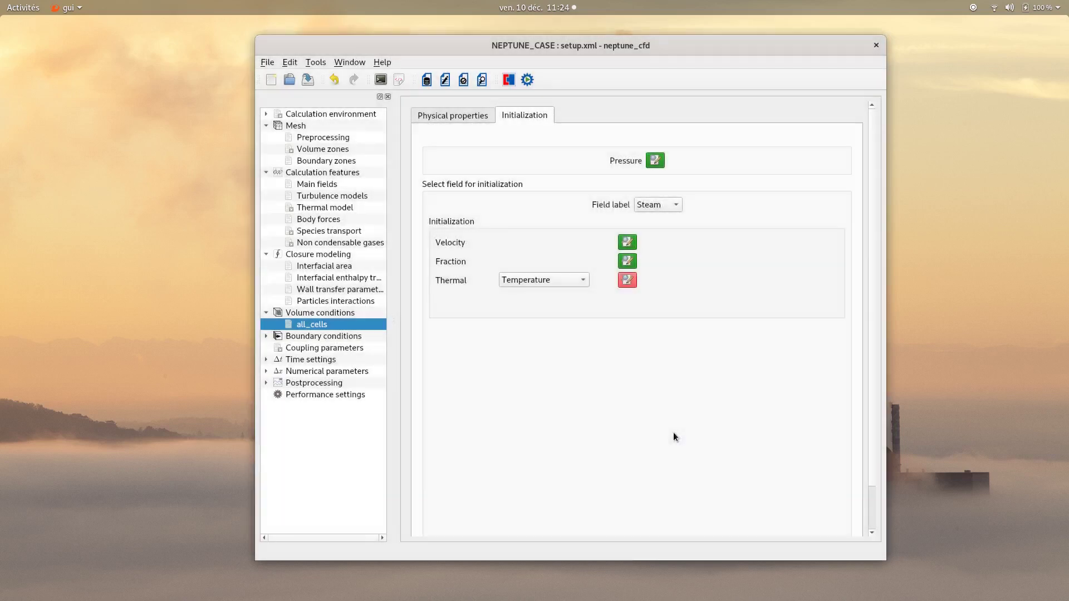
left_click(550, 276)
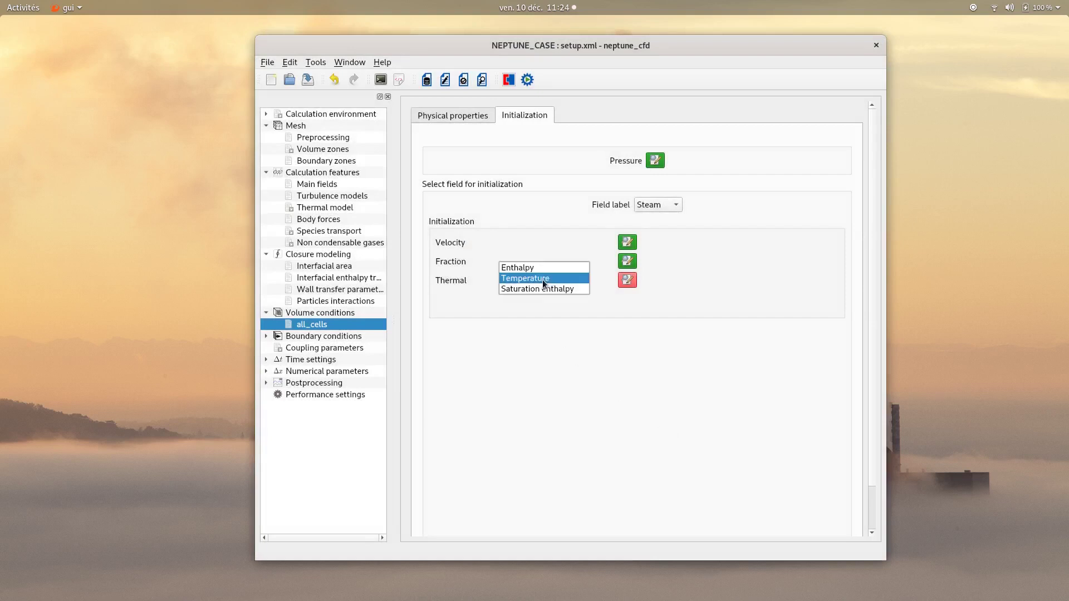
left_click(535, 289)
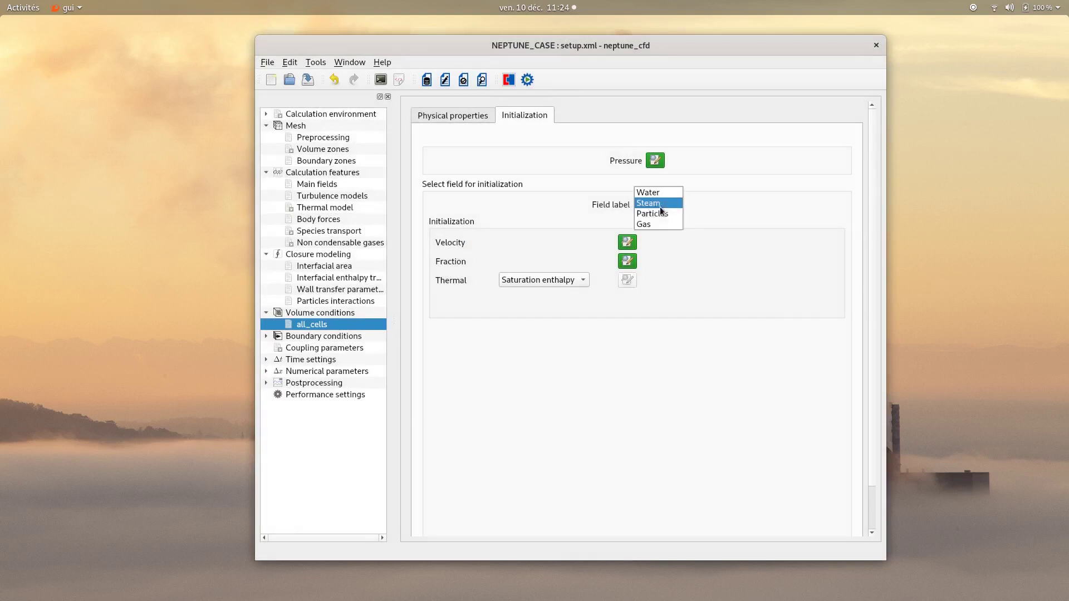
Initialize the Particles field with zero velocity components and a volume fraction of 0.
left_click(658, 212)
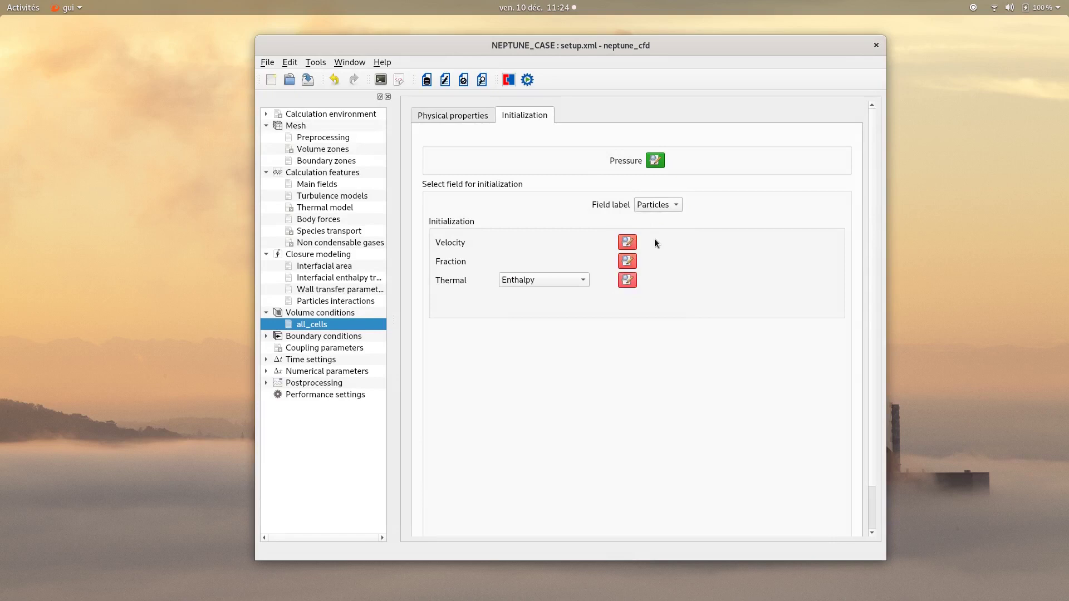
left_click(628, 242)
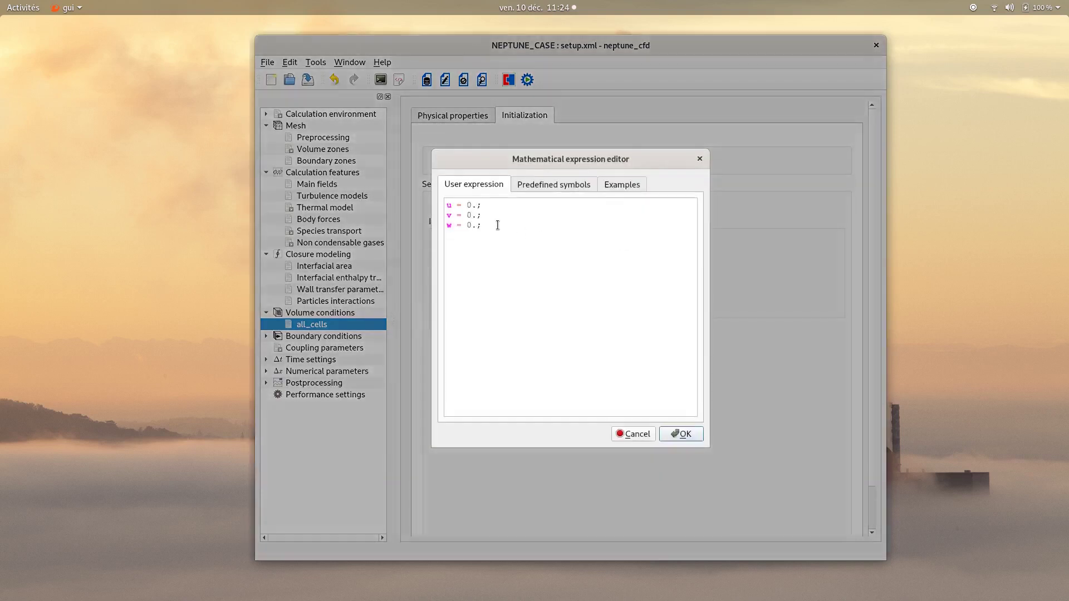
left_click(682, 433)
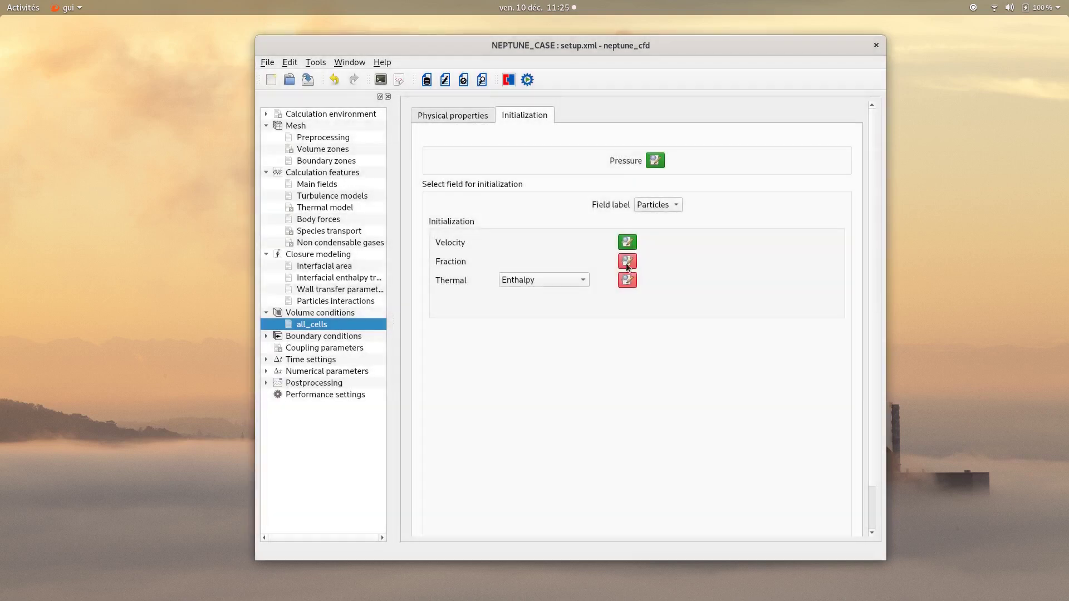
left_click(657, 160)
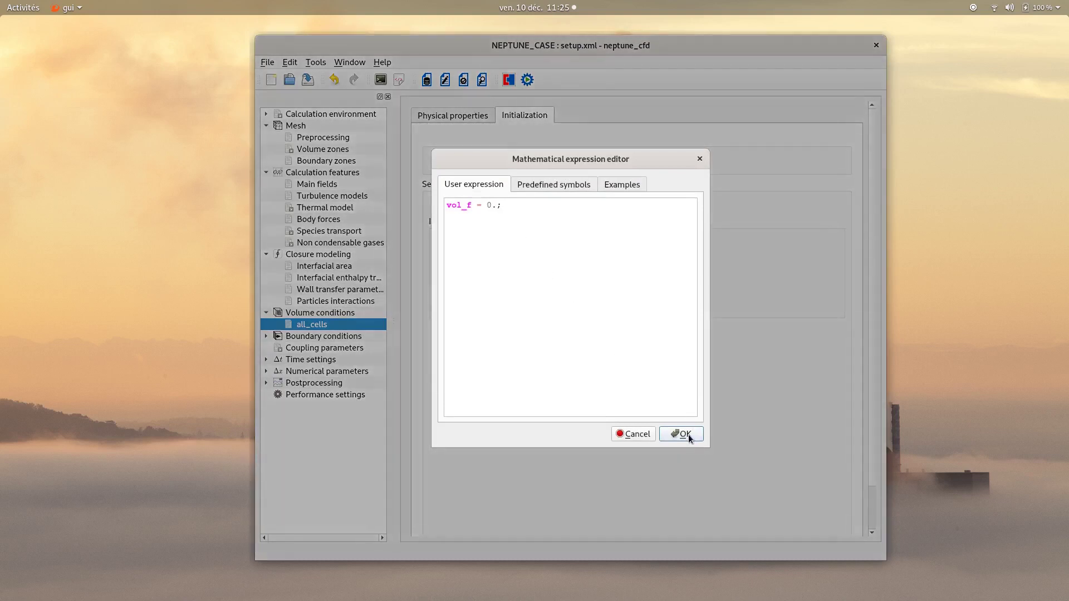
left_click(689, 436)
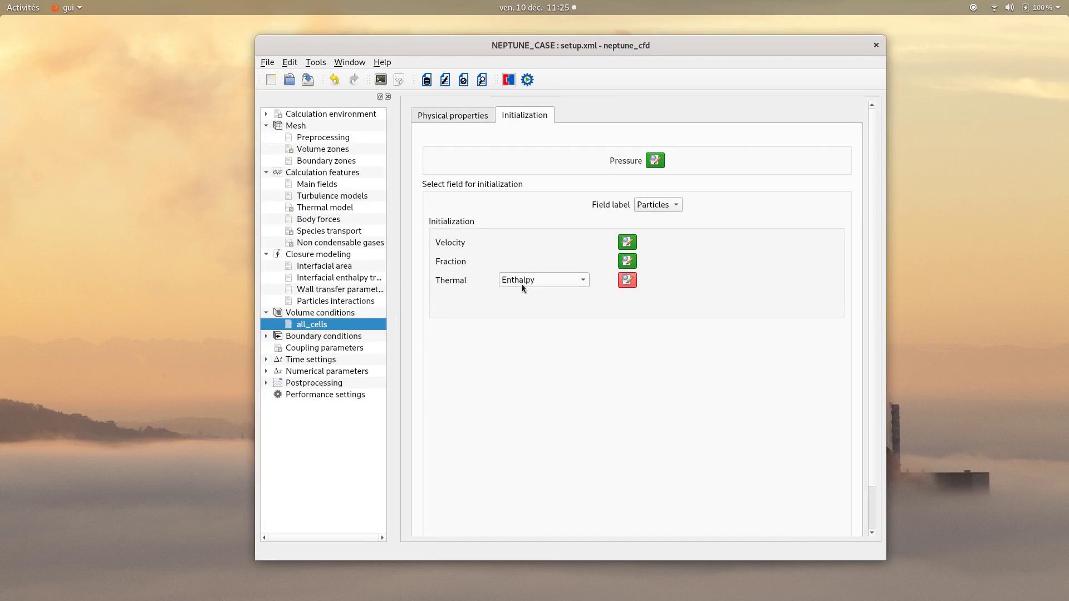
Set the Particles field's initial enthalpy expression to 351780.0.
left_click(627, 279)
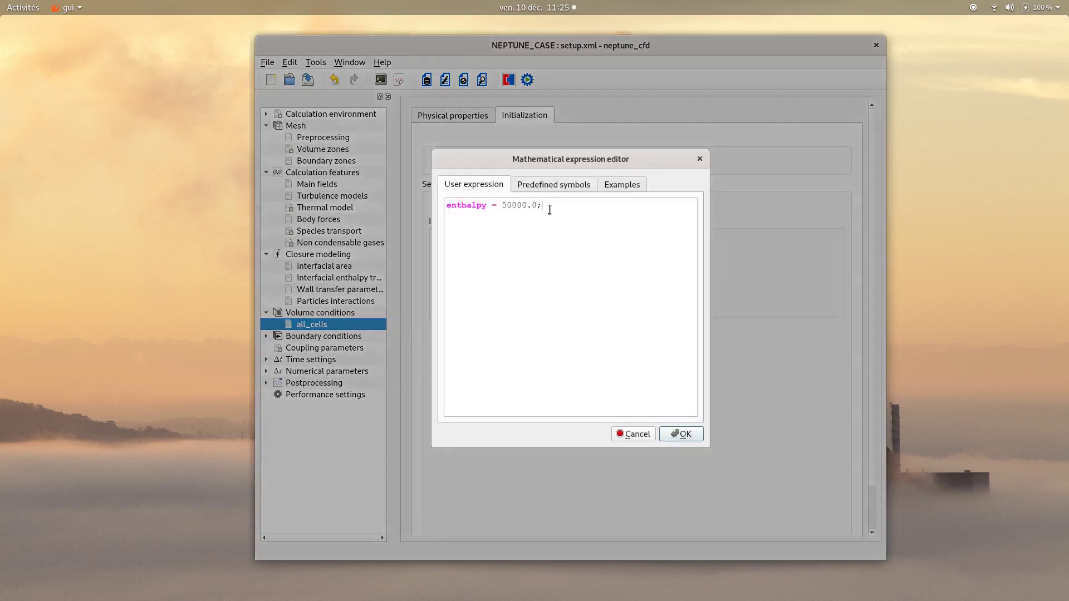
left_click_drag(543, 206, 501, 205)
type("351780.0")
left_click(676, 433)
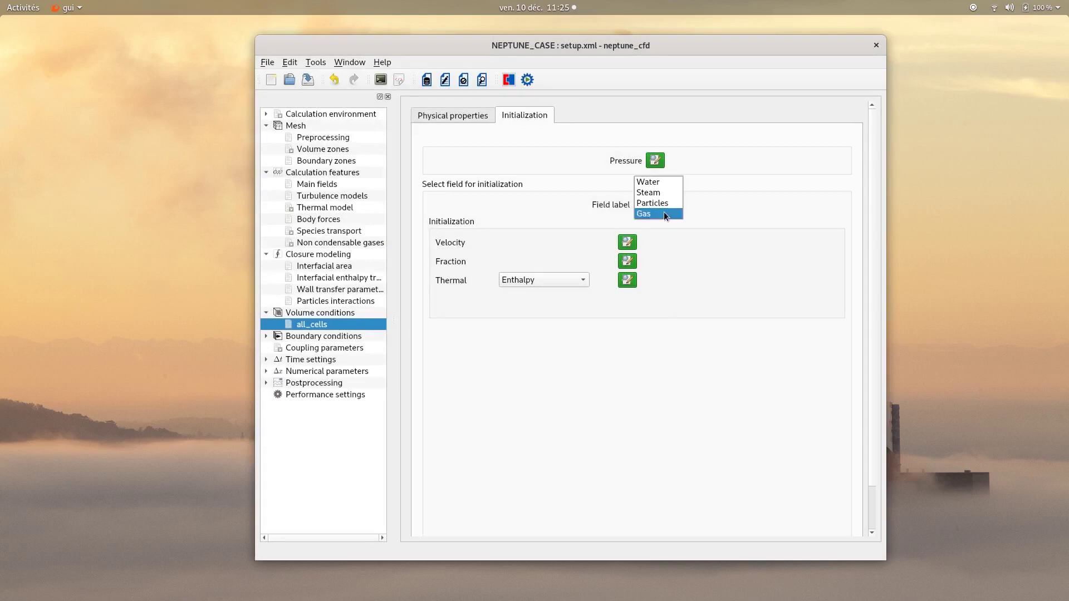
Initialize the Gas field with u, v and w equal to 0 and validate its initial volume fraction expression.
left_click(663, 214)
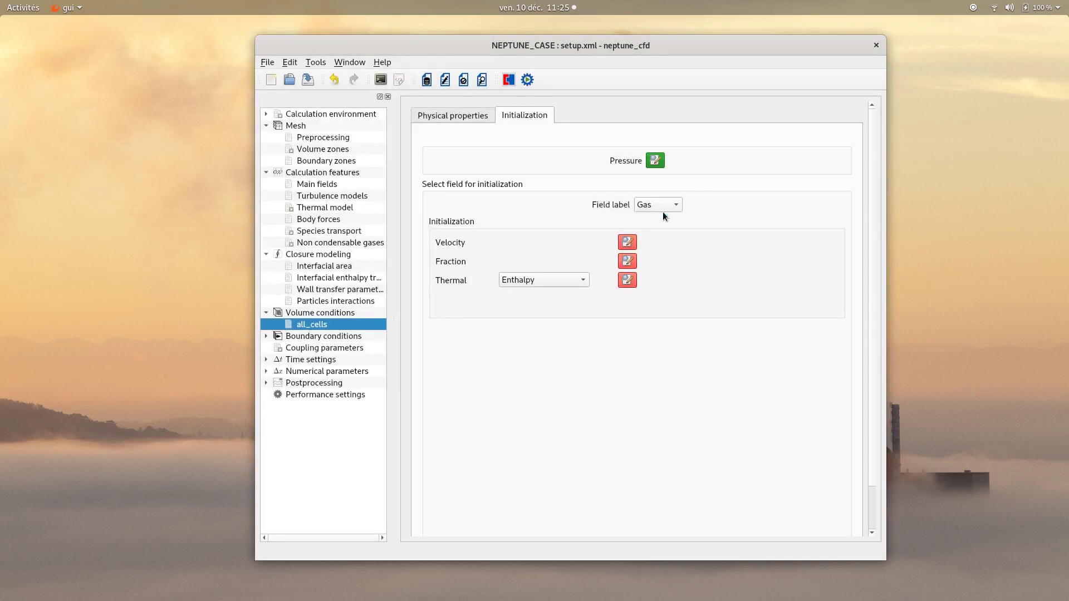
left_click(626, 242)
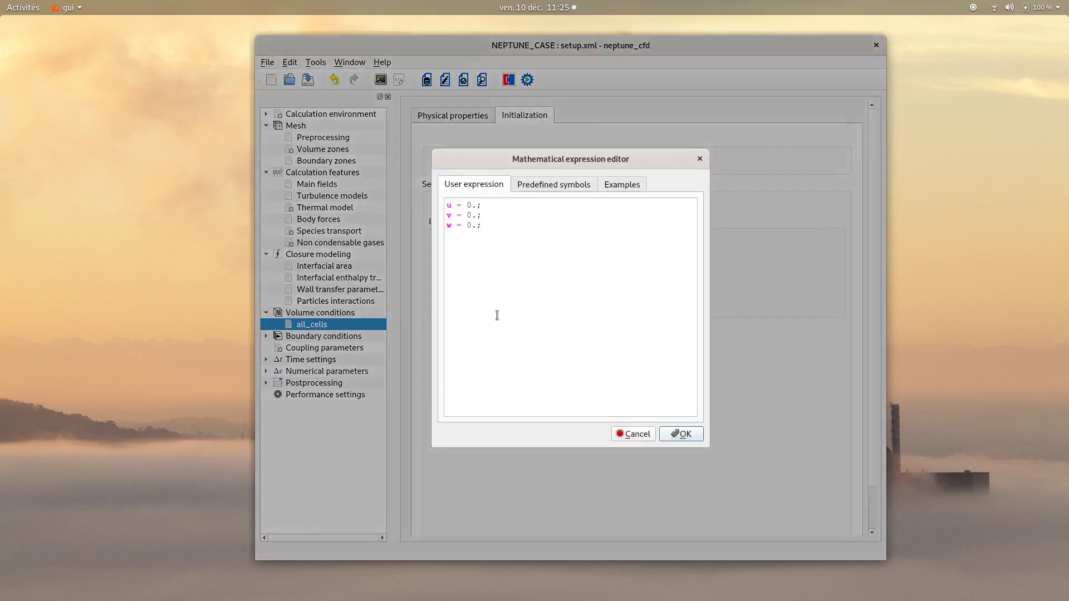
left_click(698, 433)
left_click(628, 260)
left_click(680, 433)
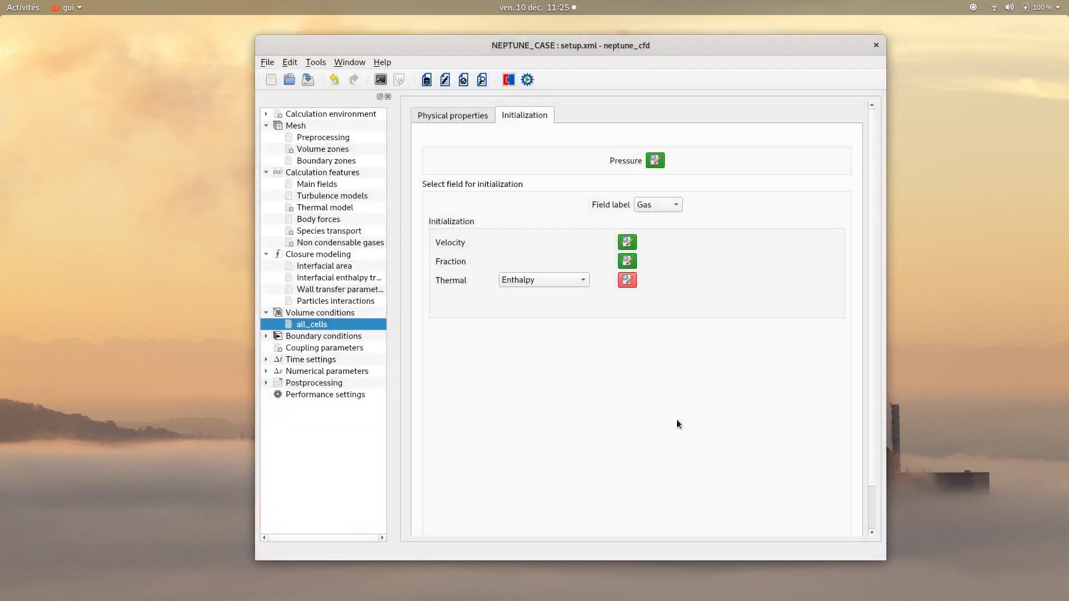
Set the Gas field's initial enthalpy expression to 500000.0.
left_click(627, 280)
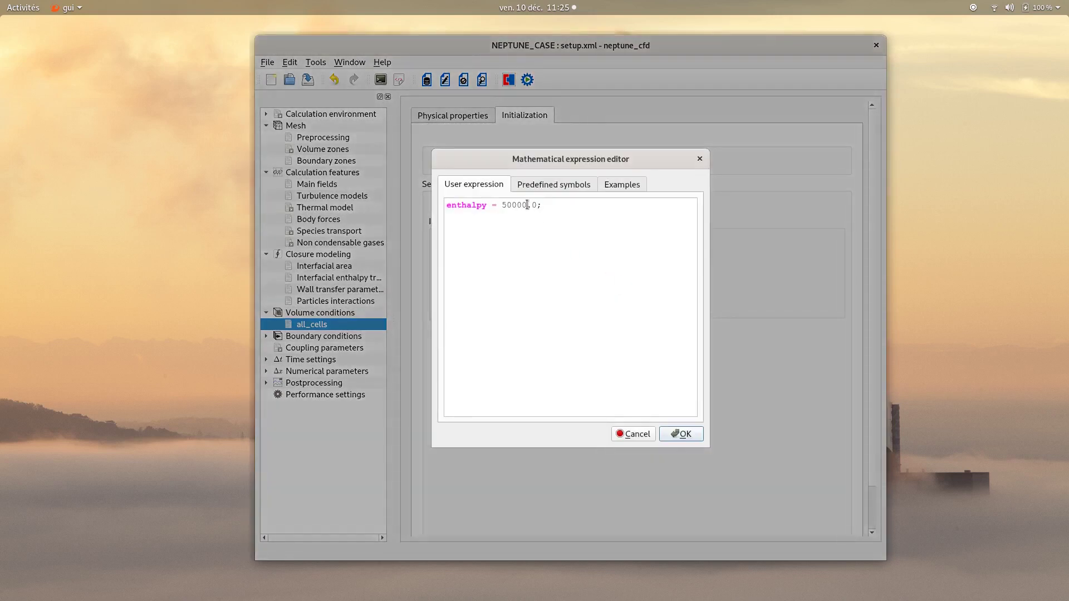
left_click_drag(543, 206, 504, 205)
type("100000.0;")
left_click_drag(503, 205, 507, 205)
type("5")
left_click(675, 434)
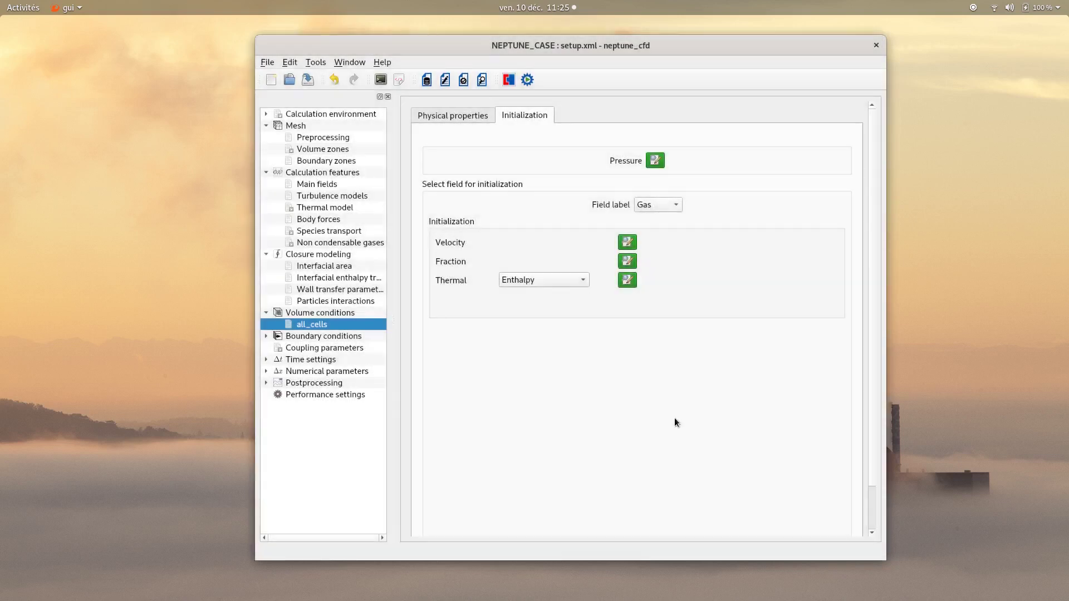
Set the boundary nature of vapor_inlet to Outlet, and of particles_inlet and water_inlet to Inlet.
left_click(322, 336)
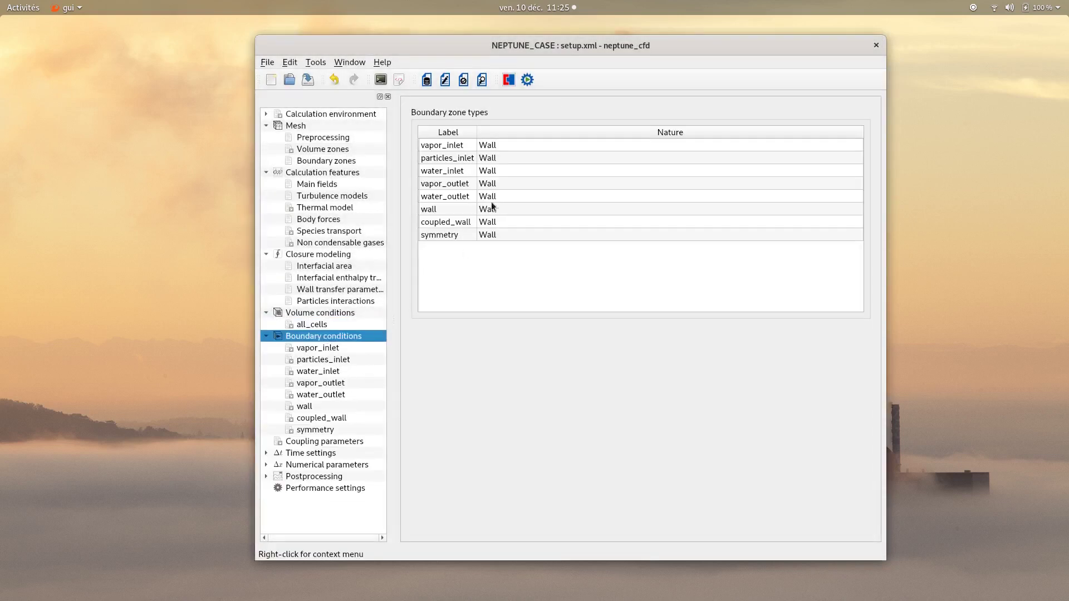
left_click(513, 145)
left_click(513, 145)
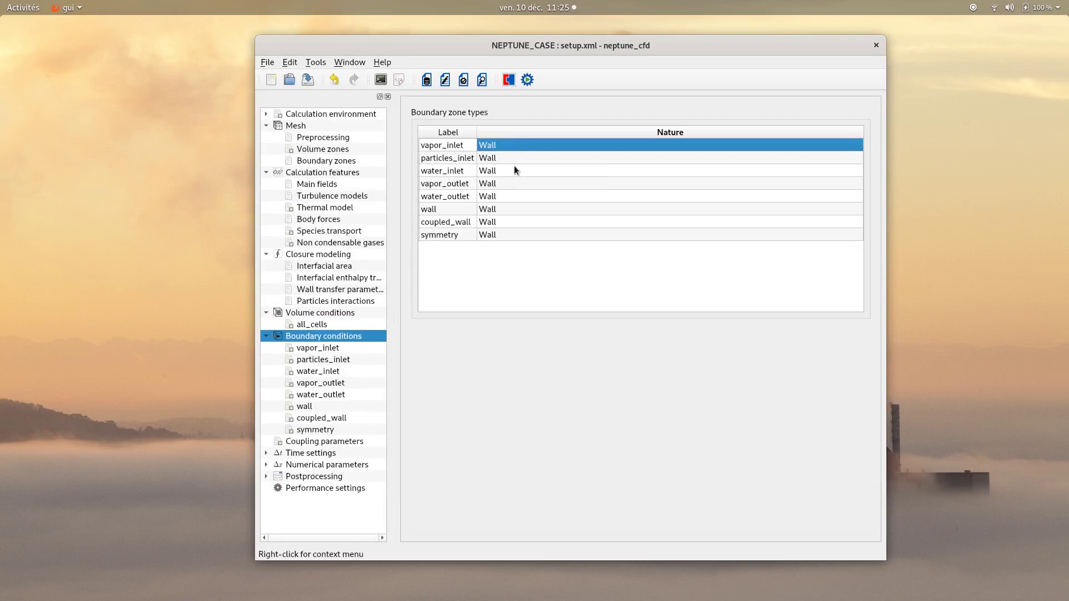
left_click(514, 165)
left_click(506, 157)
left_click(506, 157)
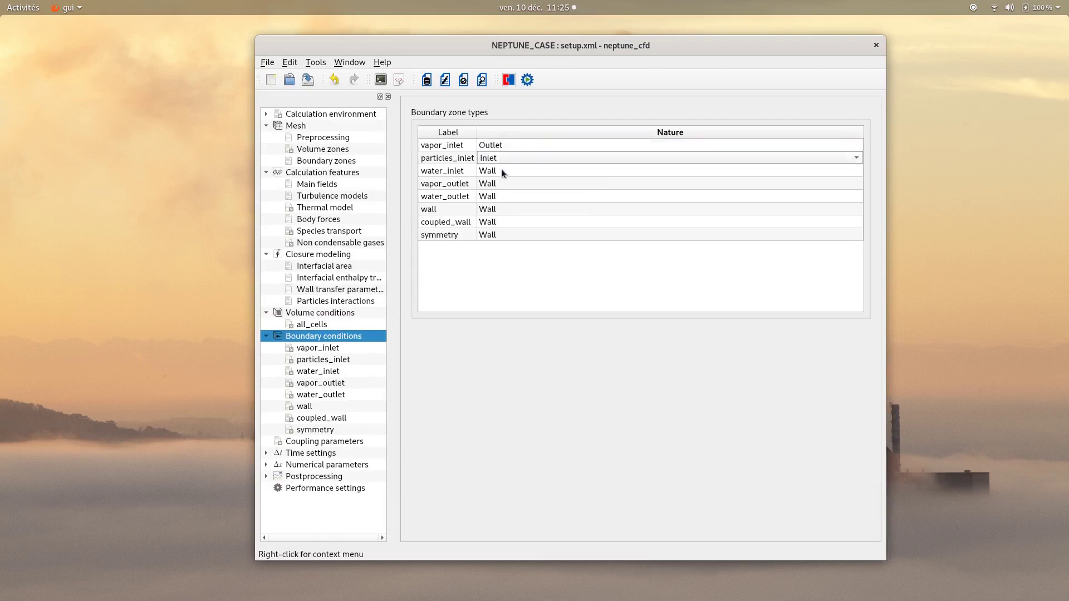
left_click(501, 168)
left_click(501, 169)
Set the boundary nature of vapor_outlet and water_outlet to Outlet, and of the symmetry zone to Symmetry.
left_click(499, 181)
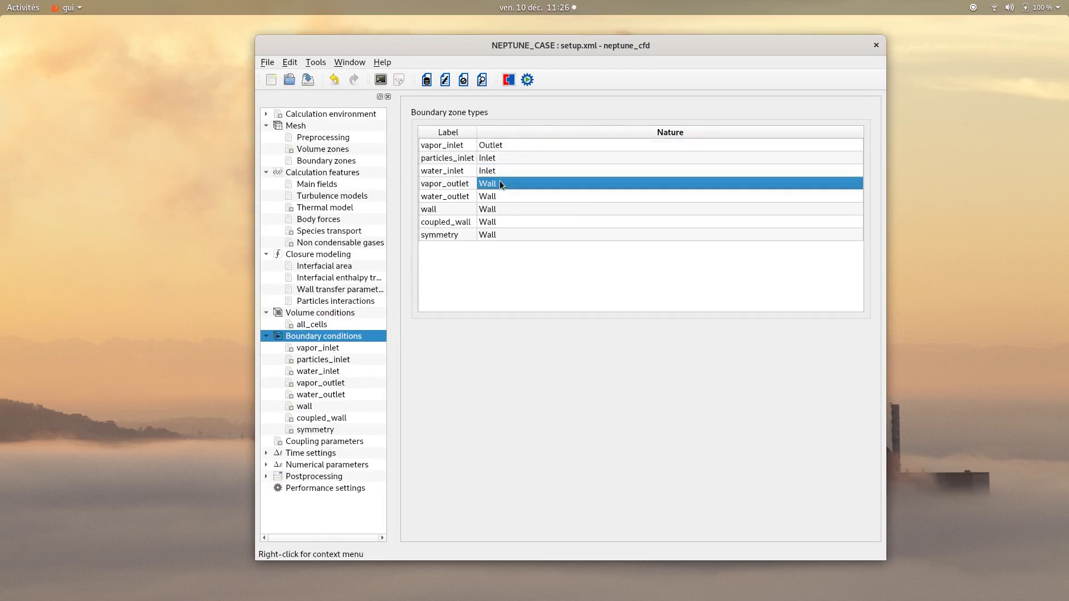
left_click(499, 183)
left_click(499, 186)
left_click(499, 195)
left_click(499, 196)
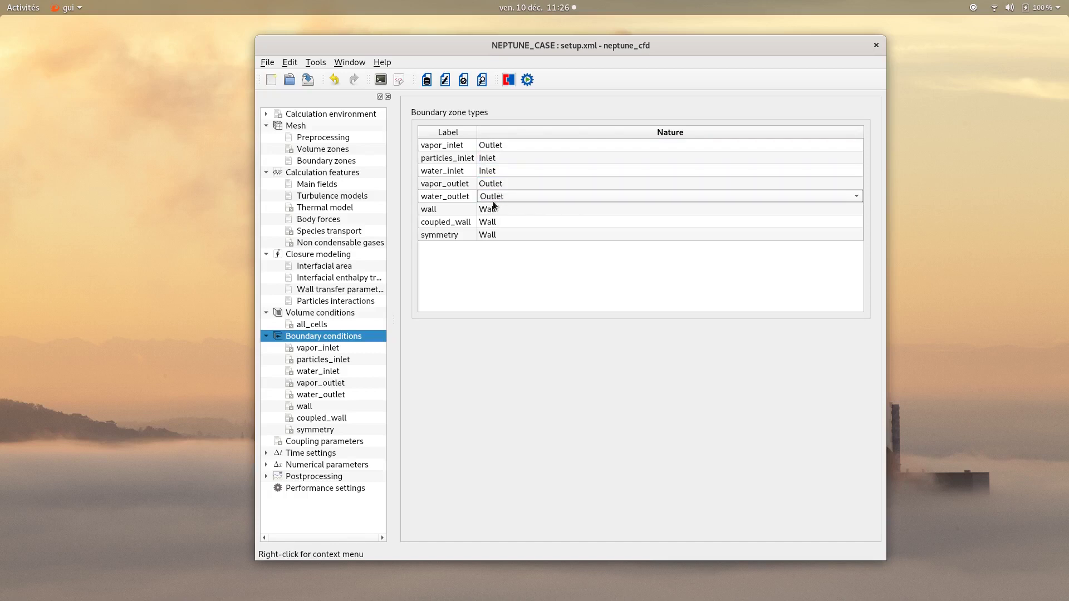
left_click(486, 235)
left_click(486, 234)
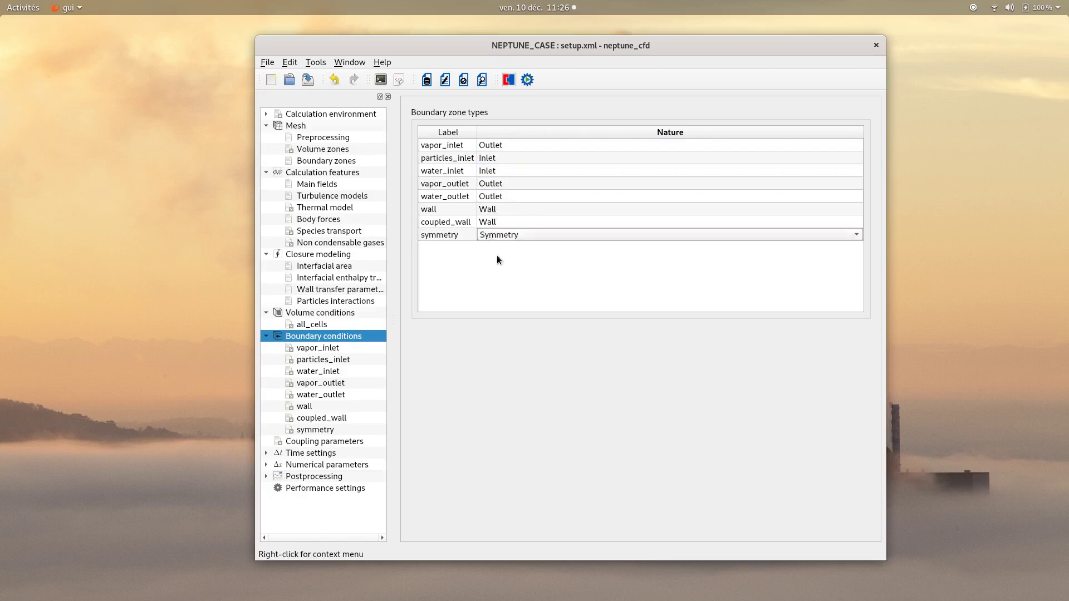
left_click(496, 257)
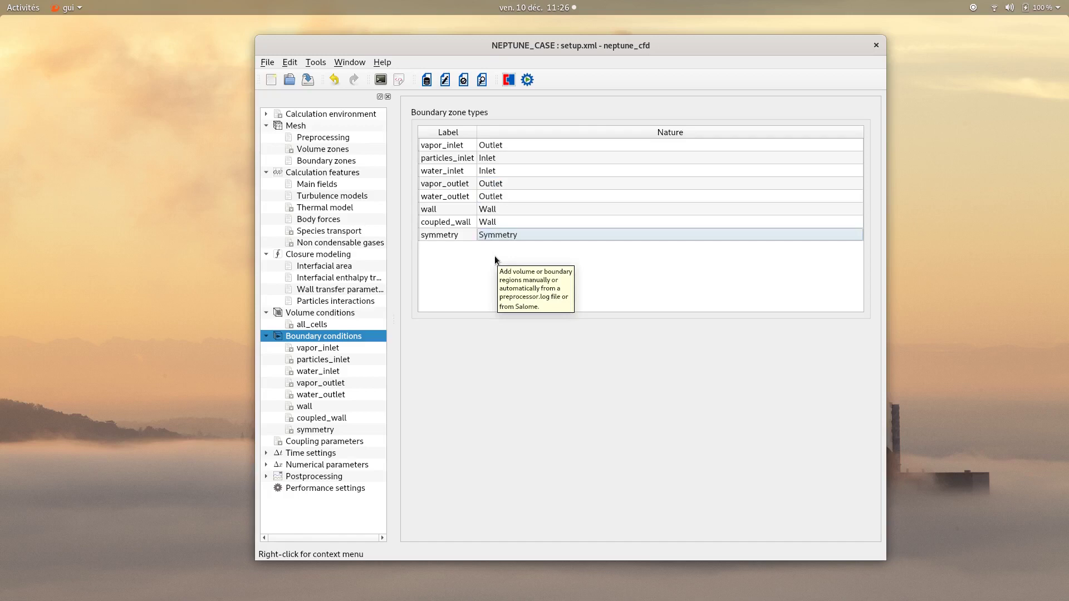
Set the reference pressure of the vapor_inlet boundary to 700000 Pa.
left_click(329, 348)
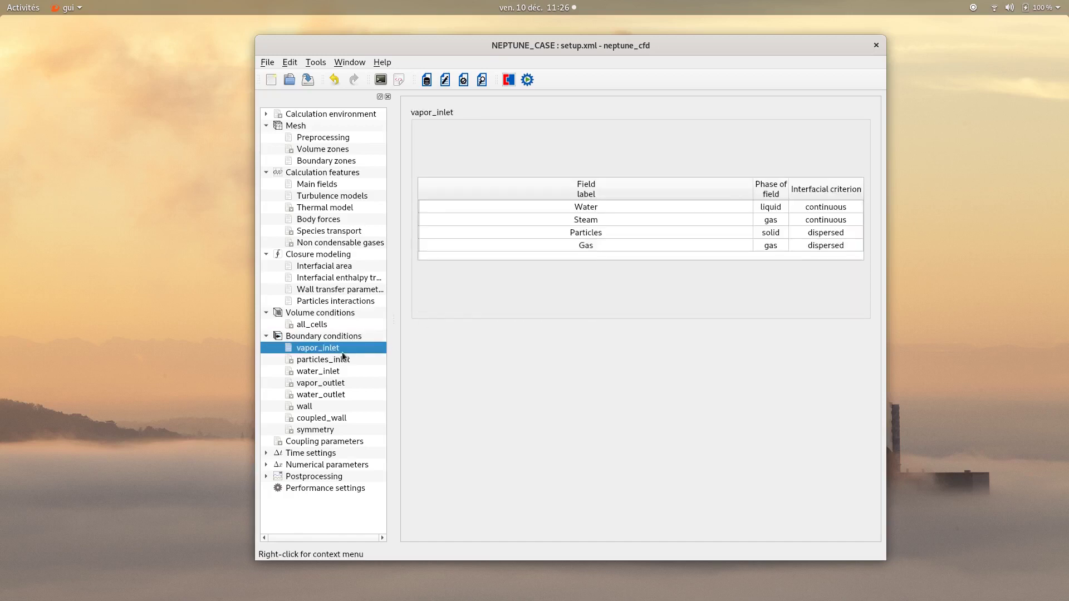
left_click(572, 208)
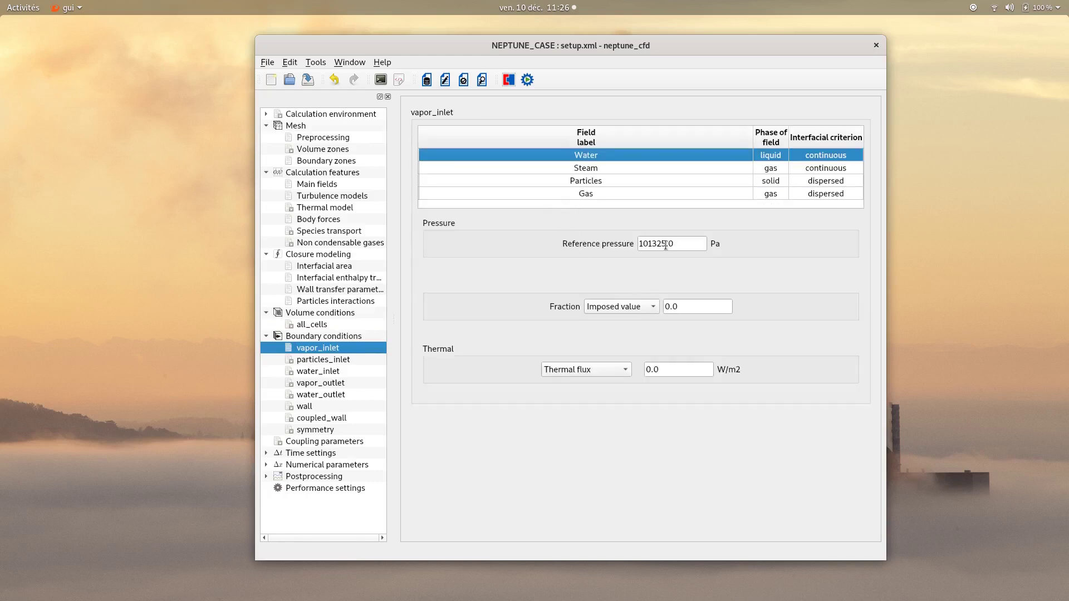
left_click_drag(677, 245, 620, 243)
type("700000")
left_click(622, 267)
At vapor_inlet, impose a Steam fraction of 0.9 with Saturation enthalpy as its thermal condition, keeping the Particles and Gas defaults.
left_click(572, 169)
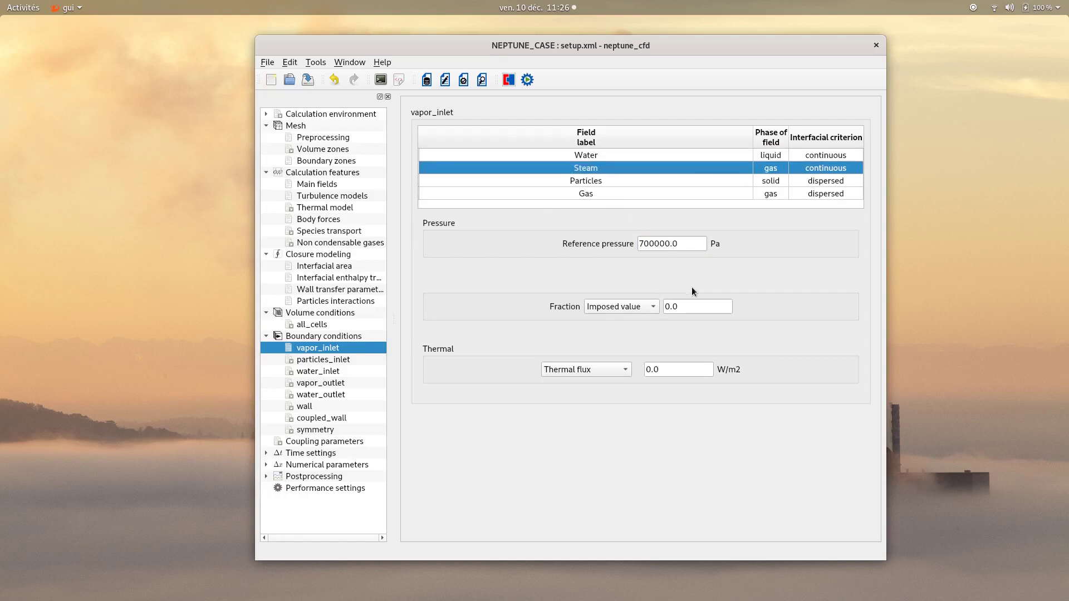
key("Tab")
left_click(588, 370)
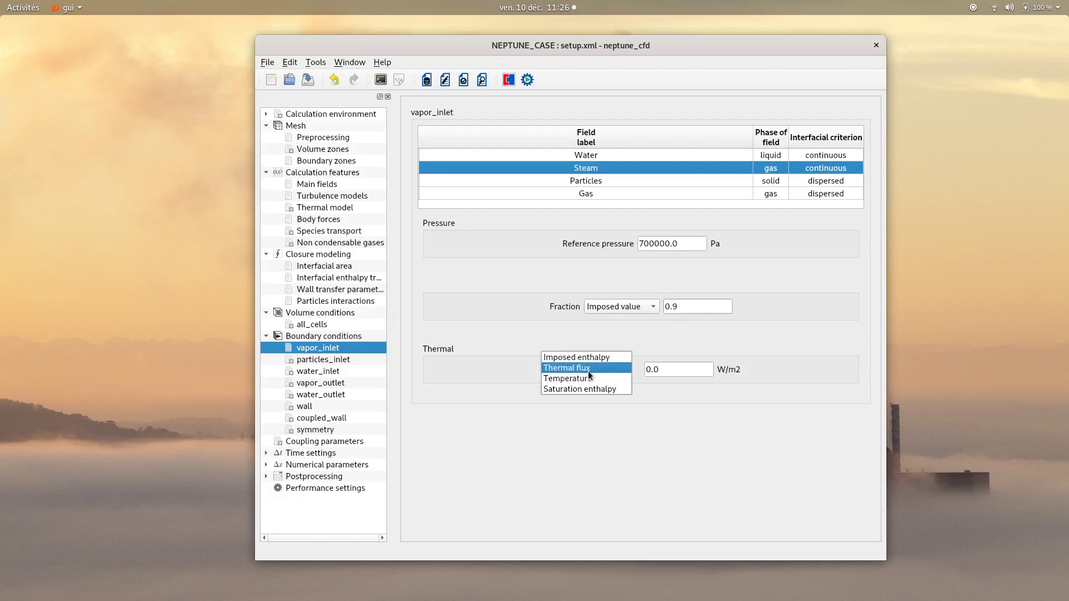
left_click(584, 388)
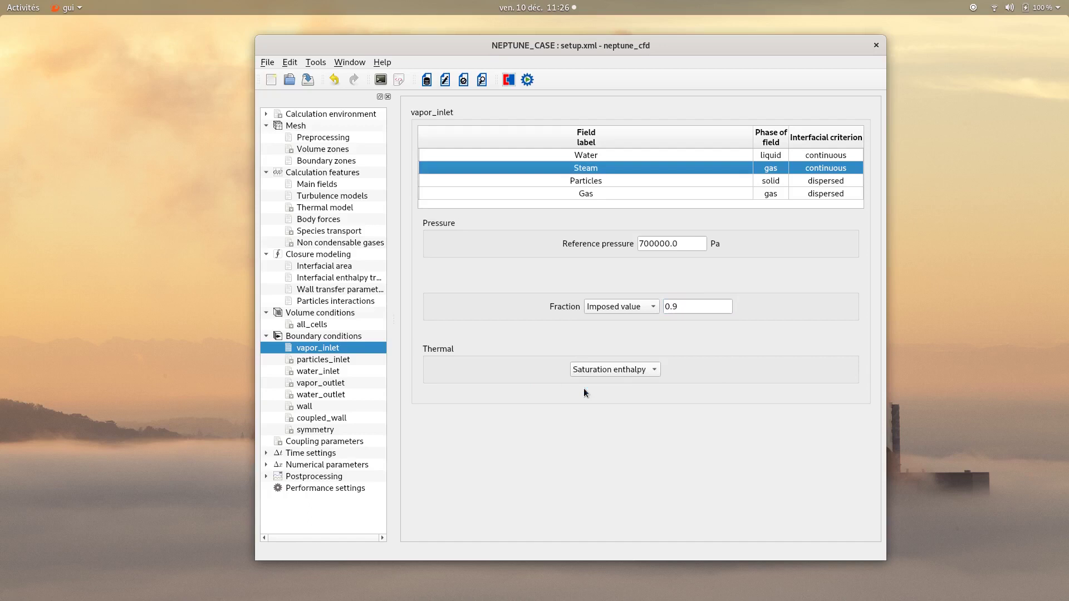
left_click(581, 180)
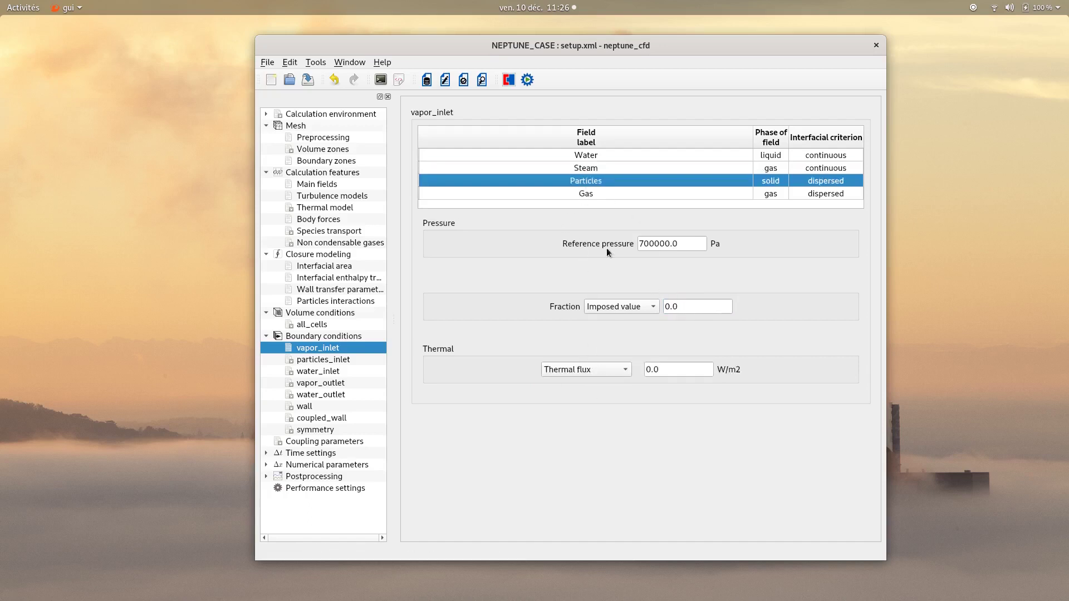
left_click(587, 194)
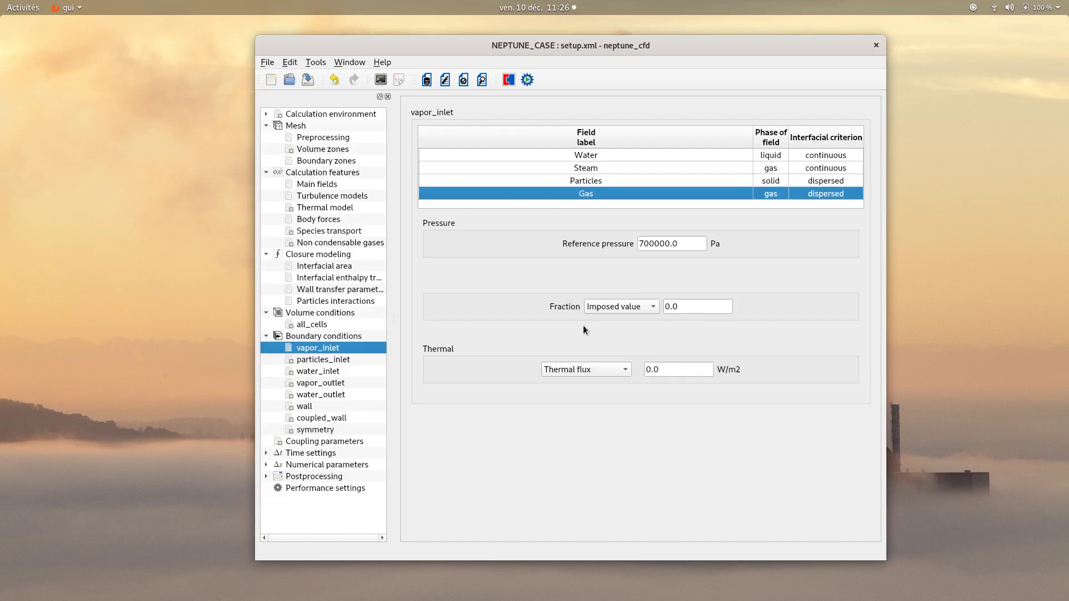
Set the Water field's velocity norm at the particles_inlet boundary to 0.0 m/s.
left_click(339, 361)
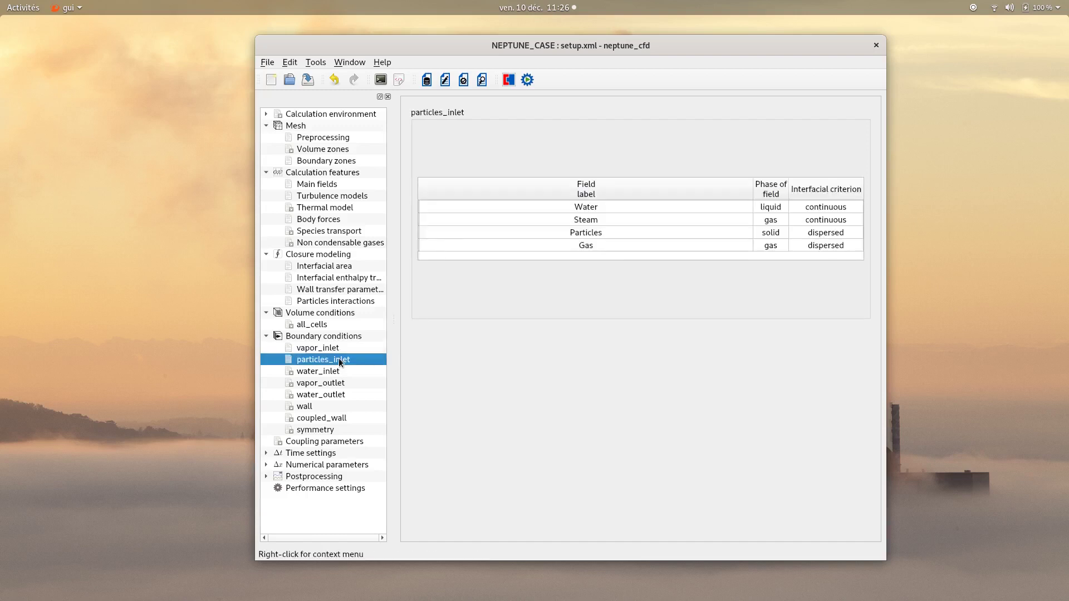
left_click(576, 207)
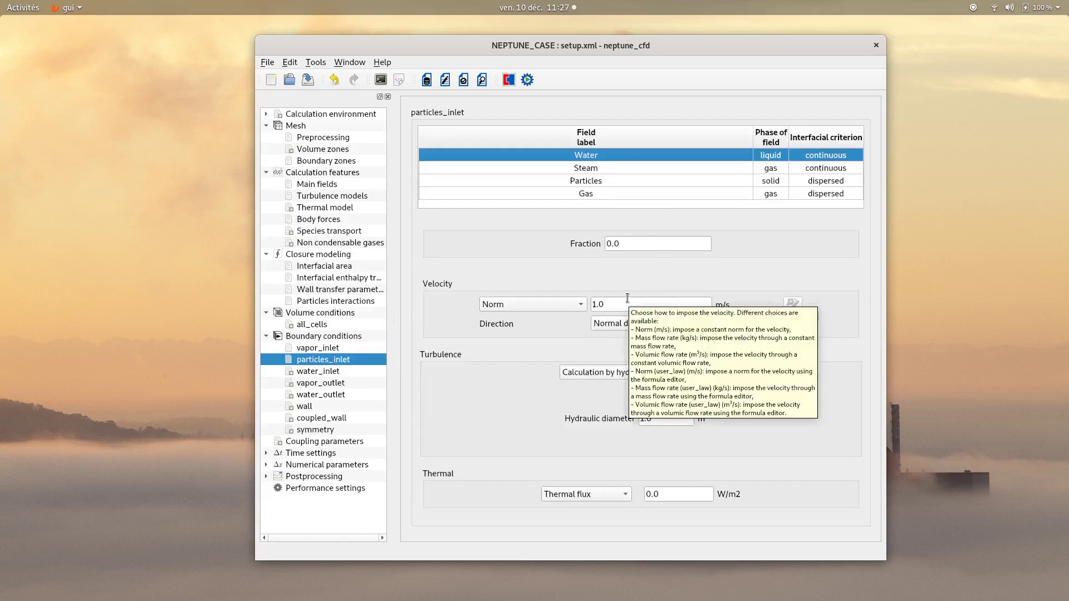
left_click_drag(622, 304, 576, 288)
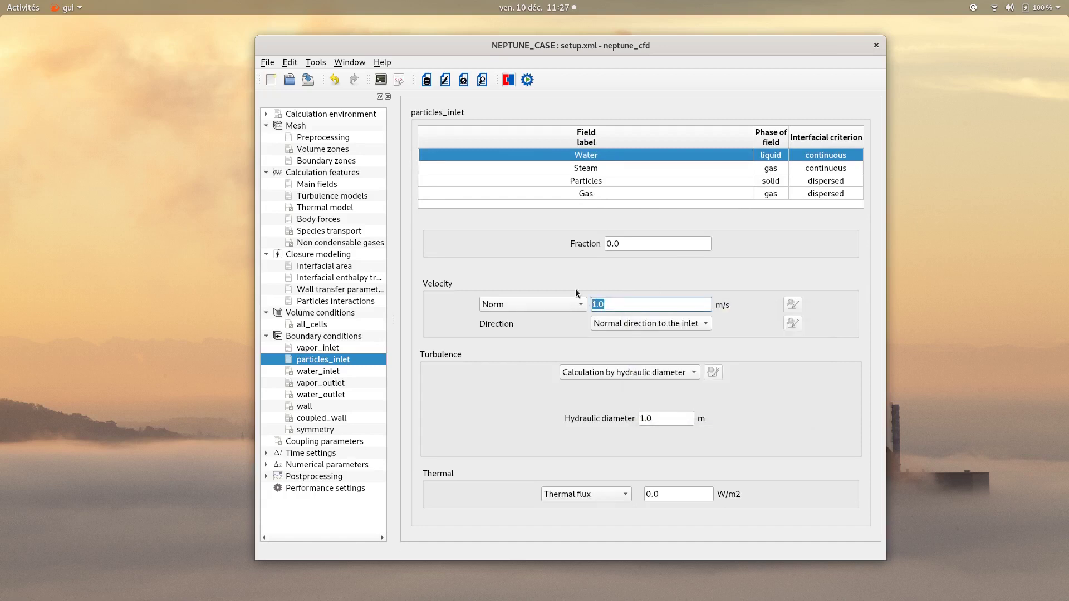
type("0.0")
key("Return")
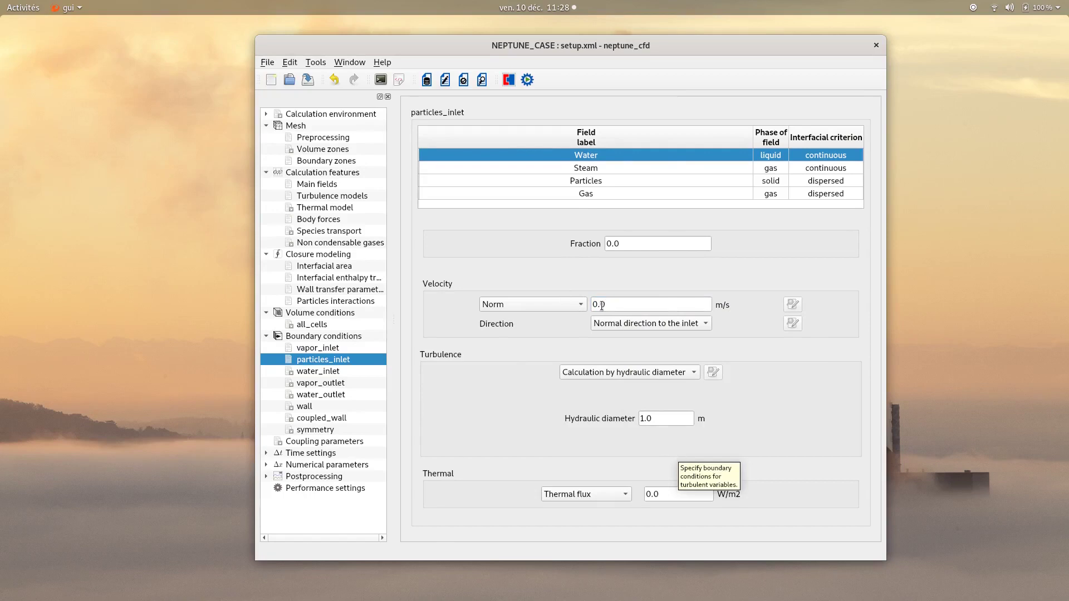
Set the Steam field's velocity norm at the particles_inlet boundary to 0 m/s.
left_click(615, 167)
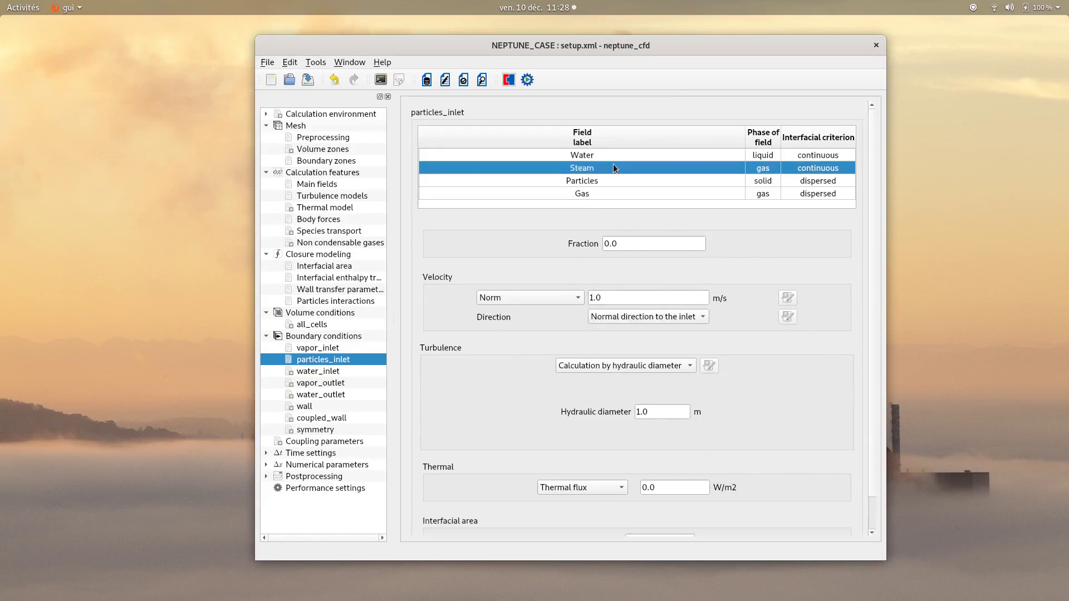
left_click_drag(612, 296, 555, 290)
type("0")
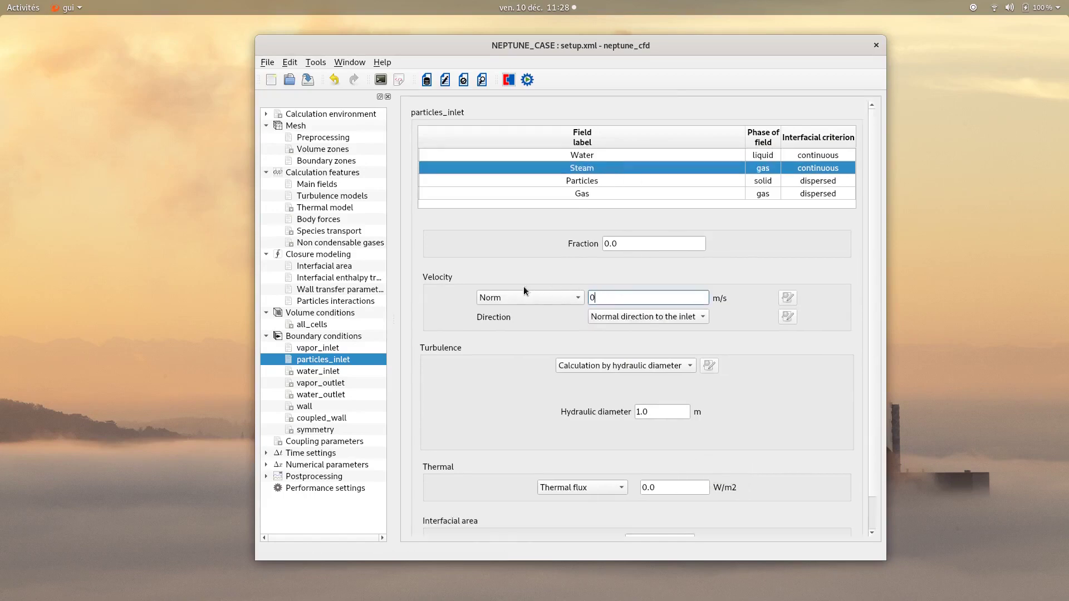
key("Tab")
scroll(799, 396, "down", 1)
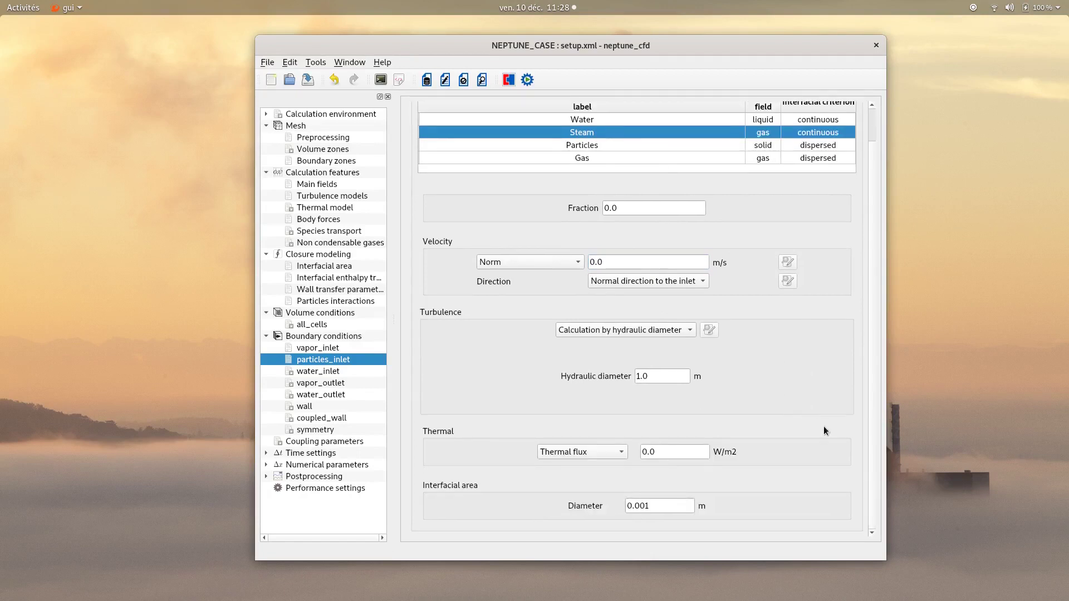
scroll(816, 424, "up", 1)
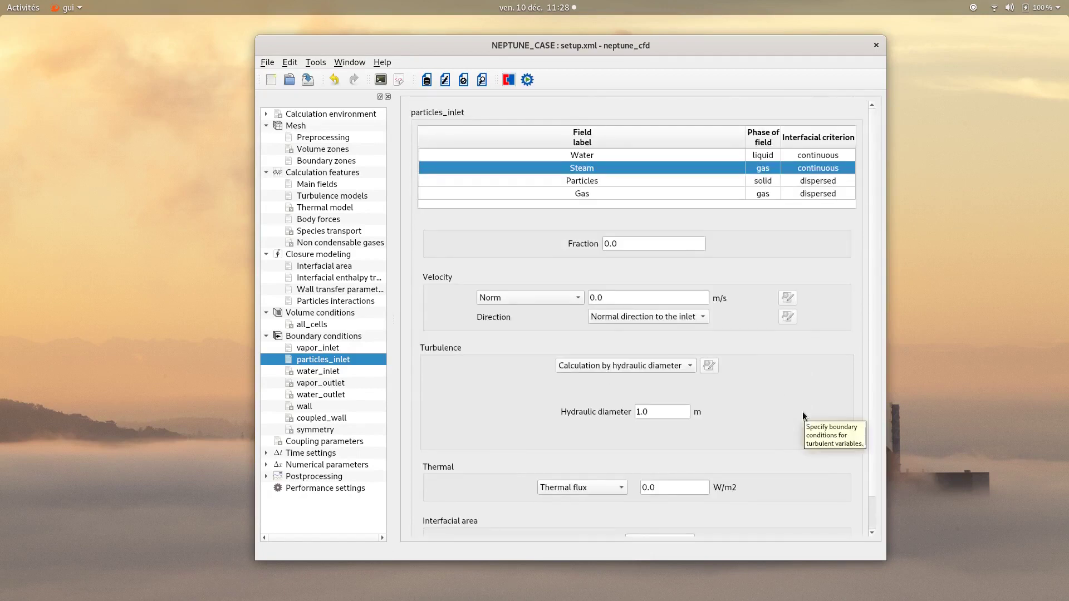
Give the Particles field at particles_inlet a fraction of 0.004 and a mass flow rate of 0.002 kg/s.
left_click(579, 181)
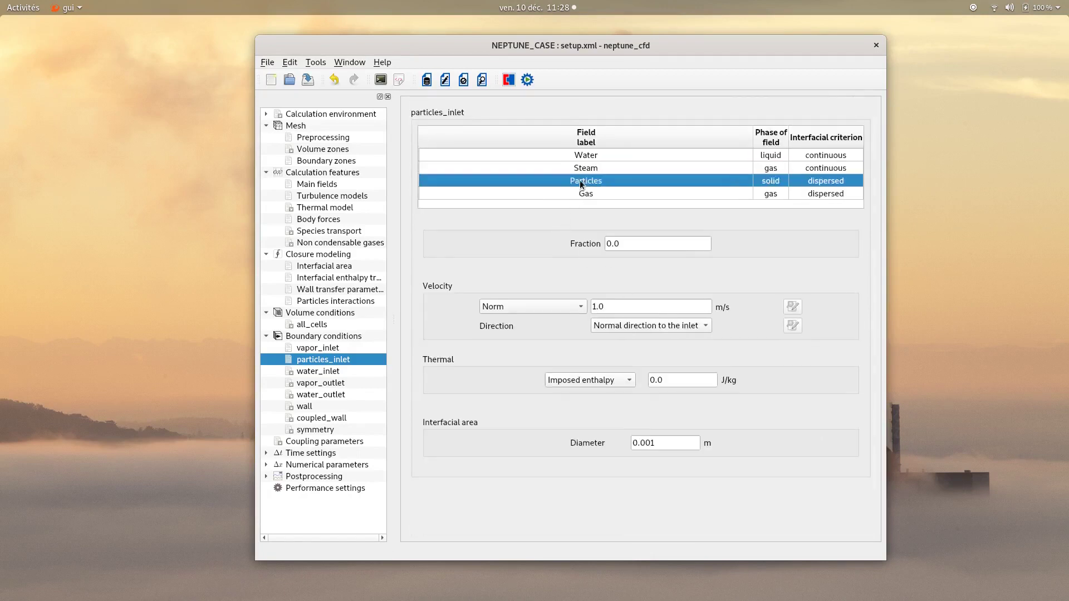
left_click(673, 245)
key("BackSpace")
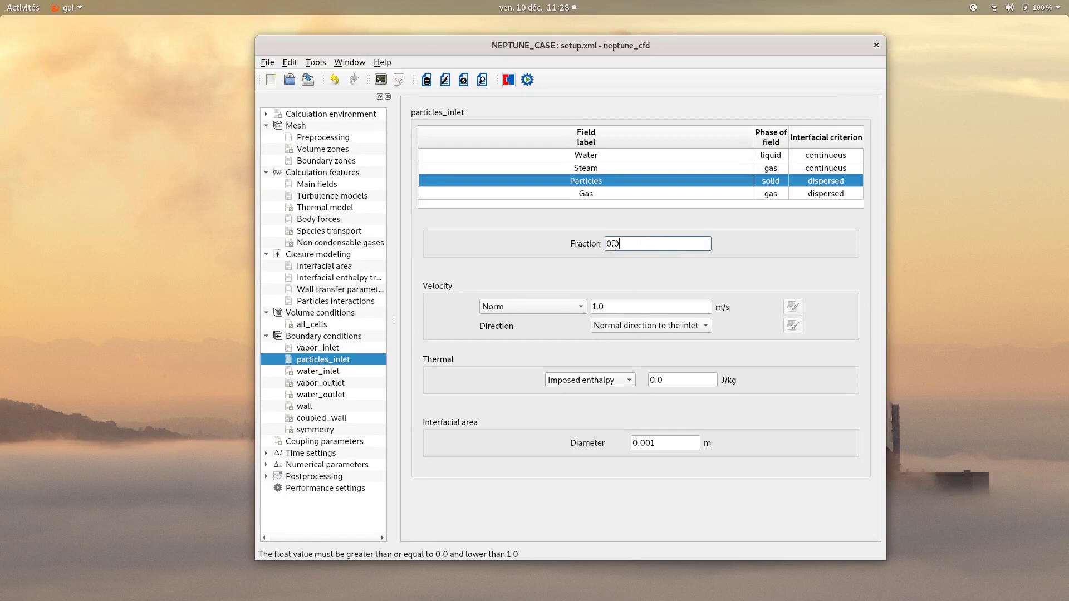
type("04")
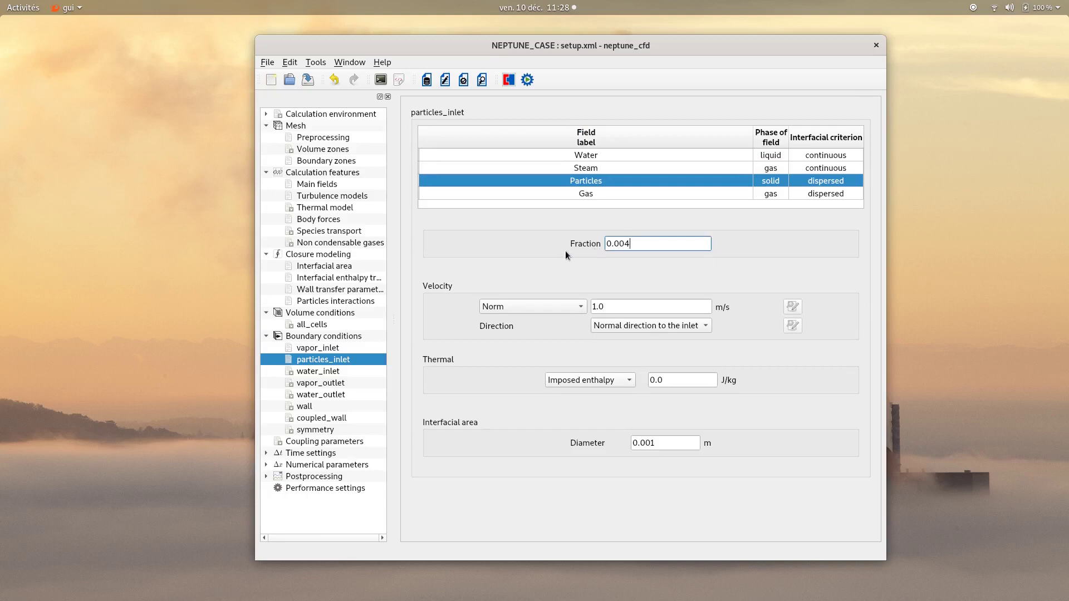
left_click(548, 306)
left_click(539, 312)
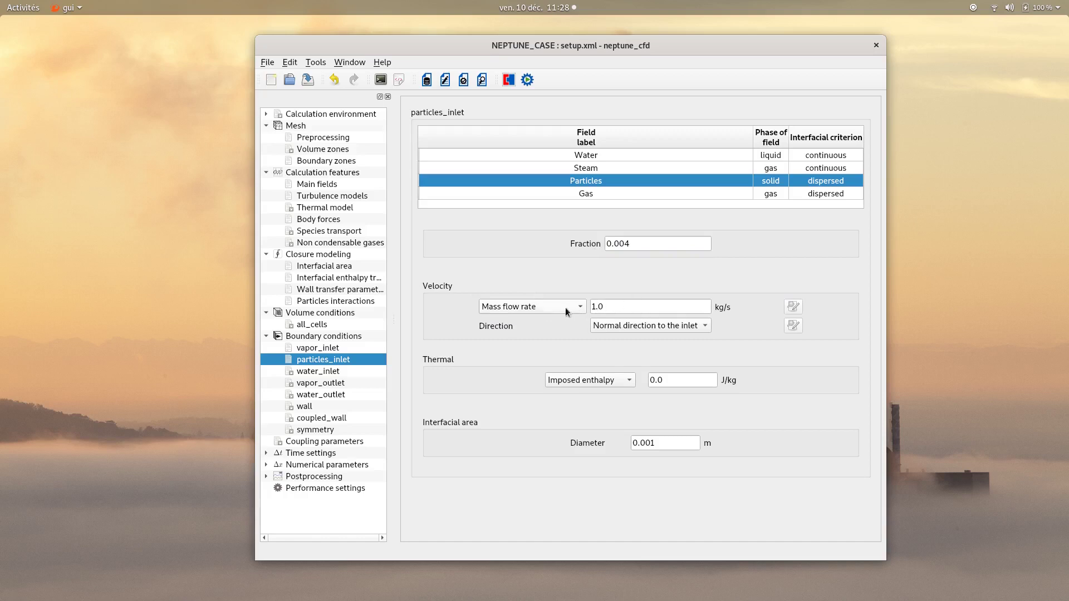
left_click_drag(621, 306, 576, 309)
type("0.002")
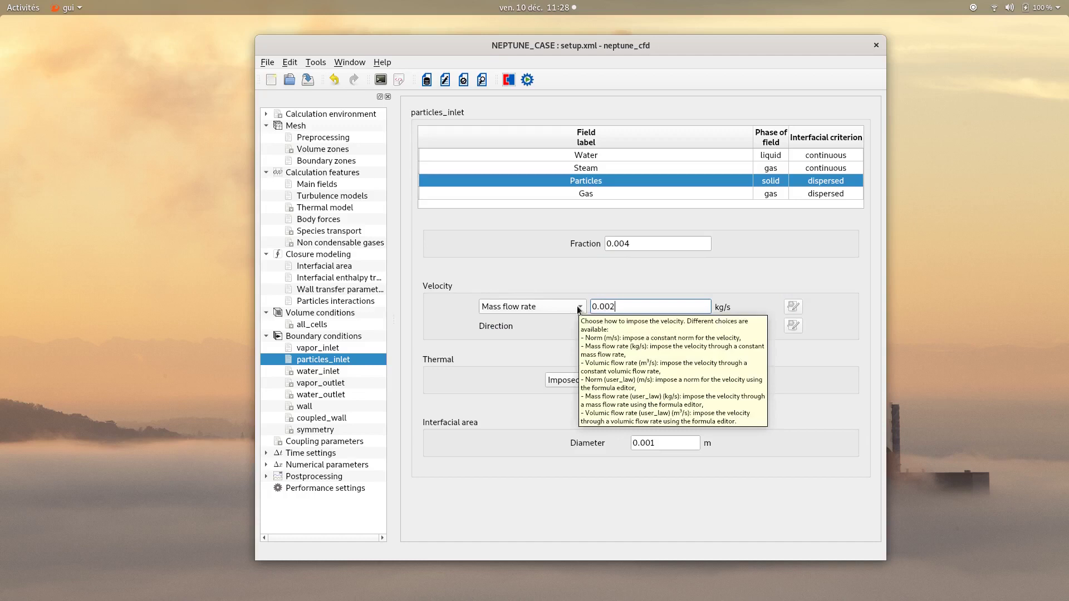
Switch the Particles velocity direction at particles_inlet to User profile and define its dir_x, dir_y and dir_z expressions.
left_click(705, 325)
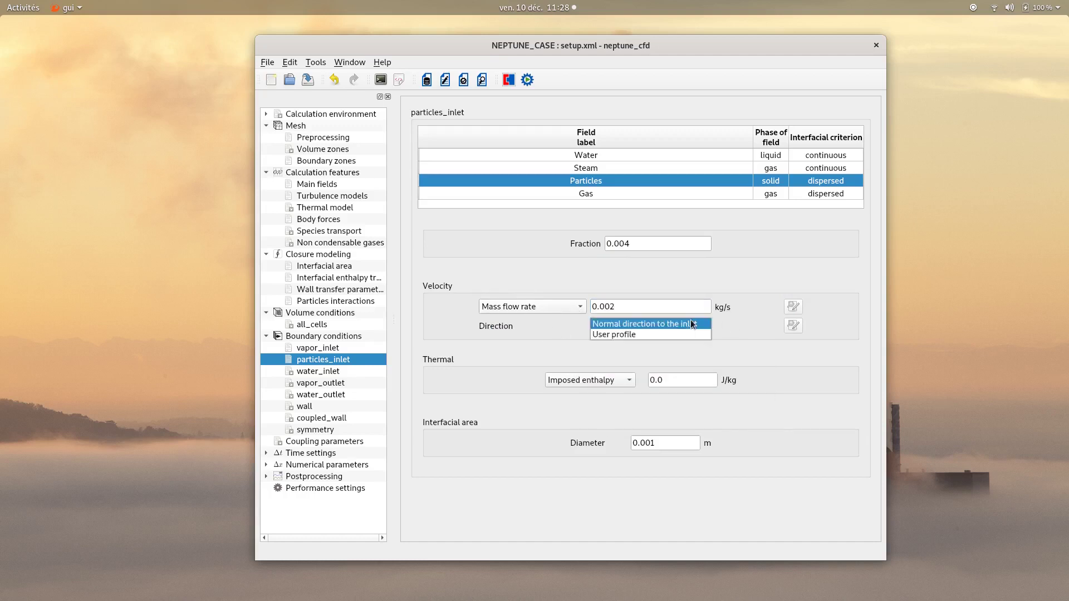
left_click(680, 332)
left_click(791, 325)
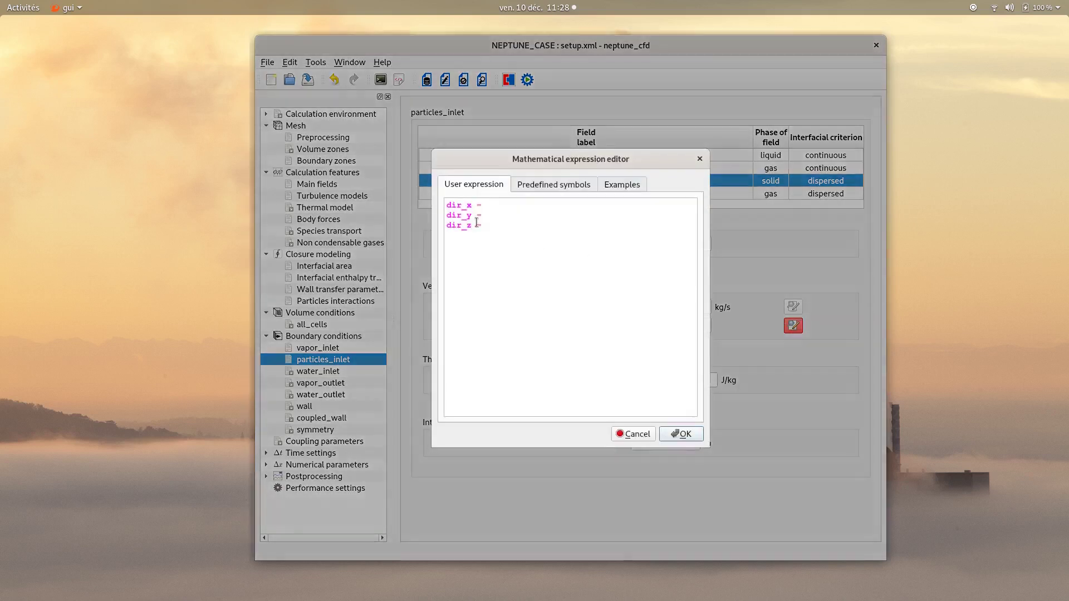
type("0;0;")
left_click(682, 433)
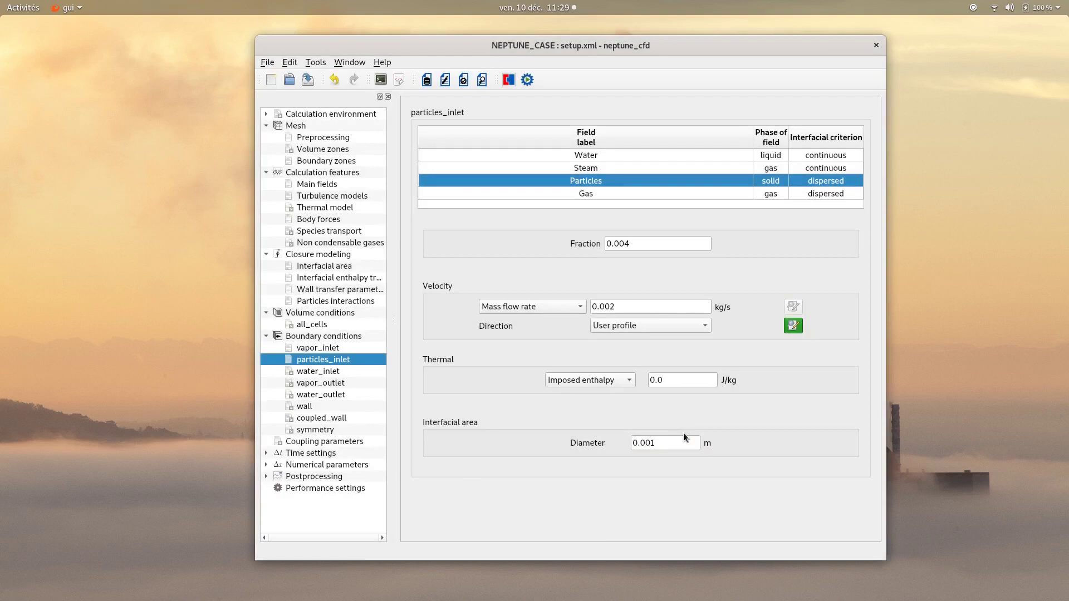
Set the Particles field's imposed enthalpy at the particles_inlet boundary to 351780 J/kg.
double_click(679, 380)
type("351780")
key("Return")
Give the Gas field at particles_inlet a velocity norm of 0.0 m/s and a Thermal flux condition with value 293000.
left_click(603, 194)
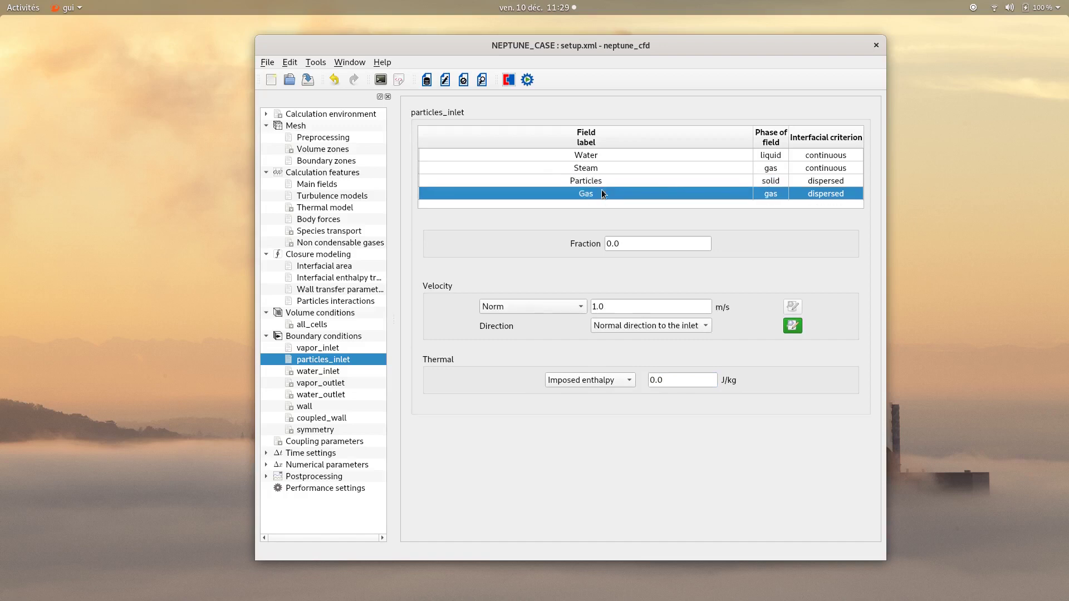
left_click_drag(608, 305, 556, 300)
type("0")
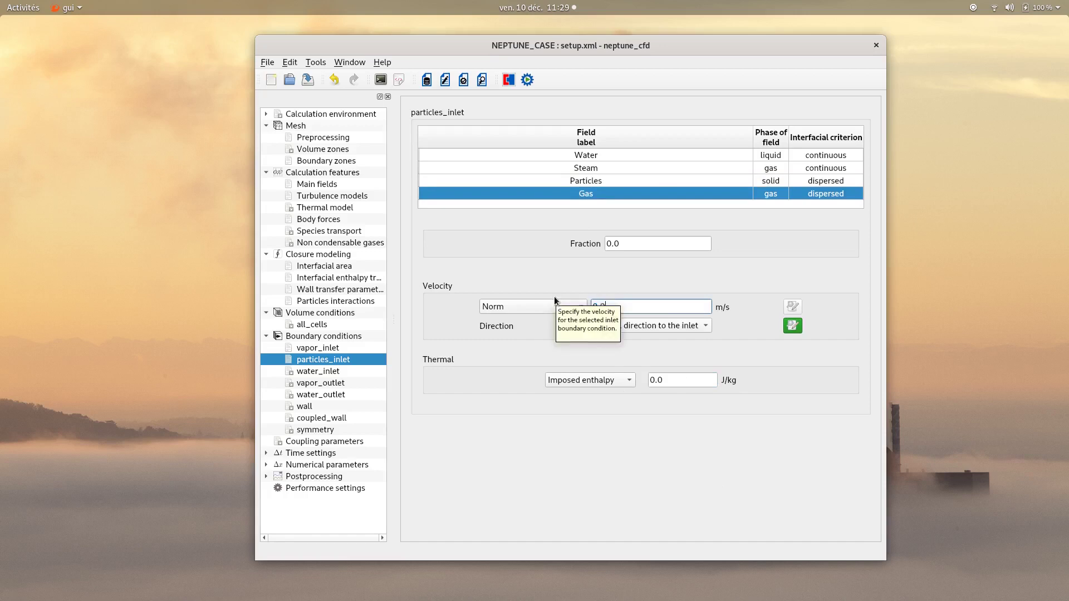
left_click(579, 378)
left_click(590, 389)
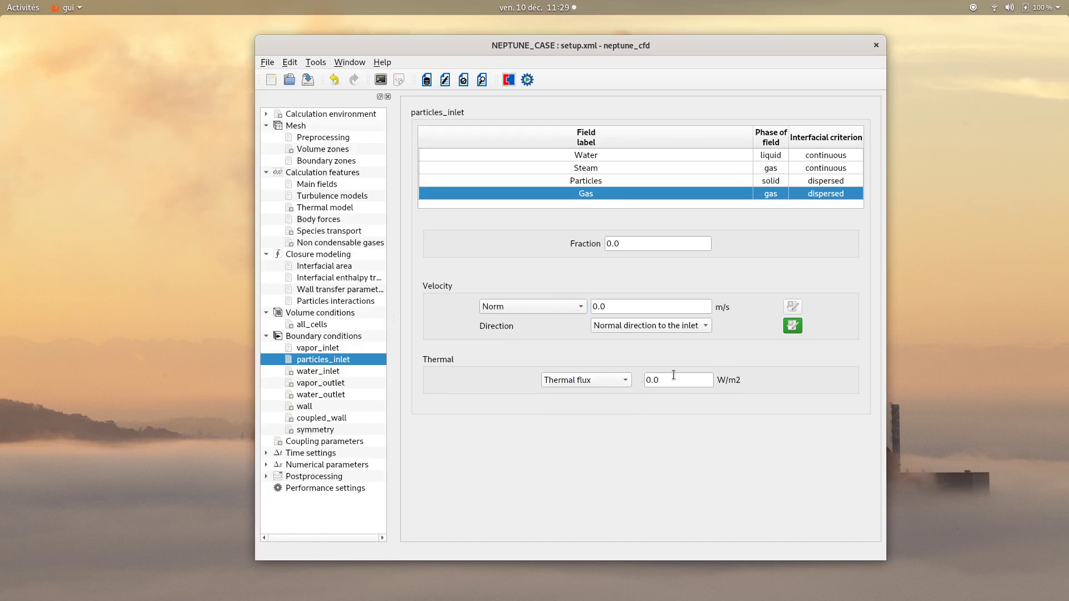
left_click_drag(673, 374, 624, 376)
type("293000")
left_click(641, 405)
Set the Water field's fraction at the water_inlet boundary to 1.0.
left_click(313, 372)
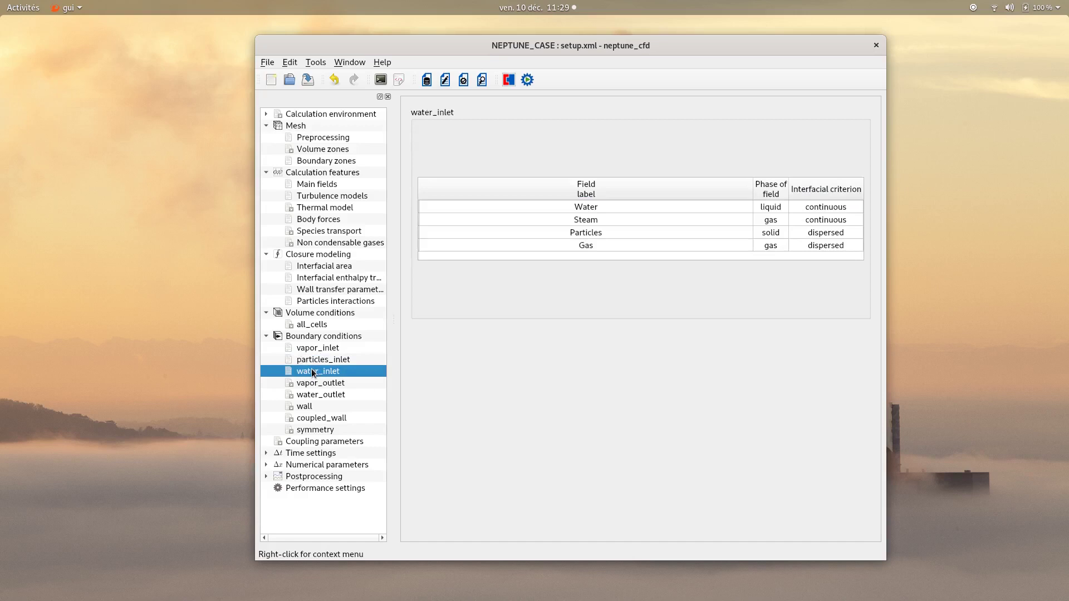
left_click(502, 207)
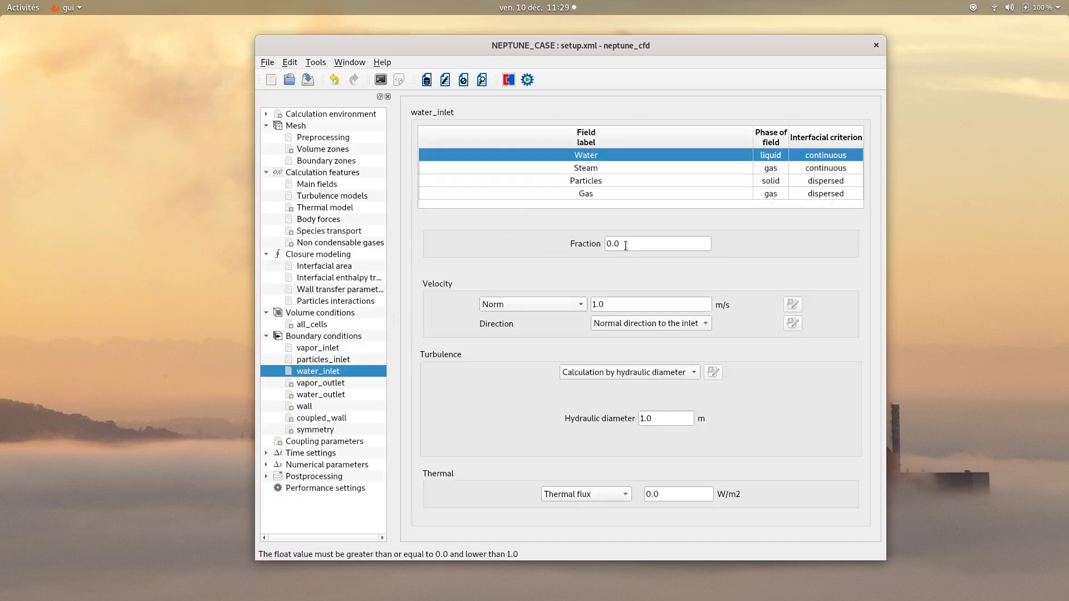
left_click_drag(630, 244, 576, 241)
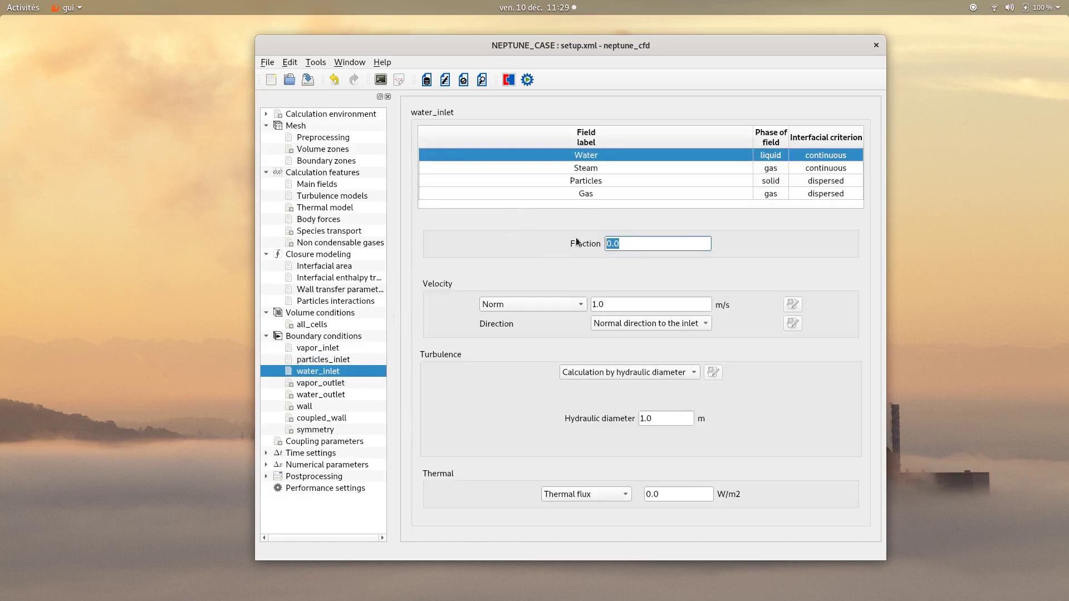
type("1.0")
key("Tab")
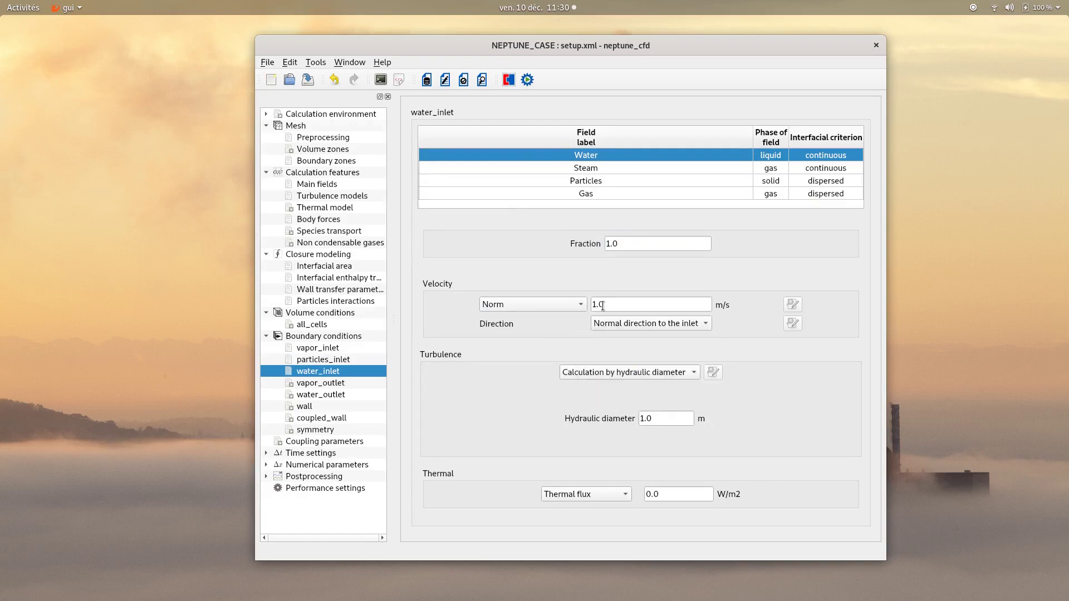
Switch the Water velocity direction at water_inlet to User profile with dir_x = -0.4, dir_y = -0.8 and dir_z = 0.
left_click(698, 325)
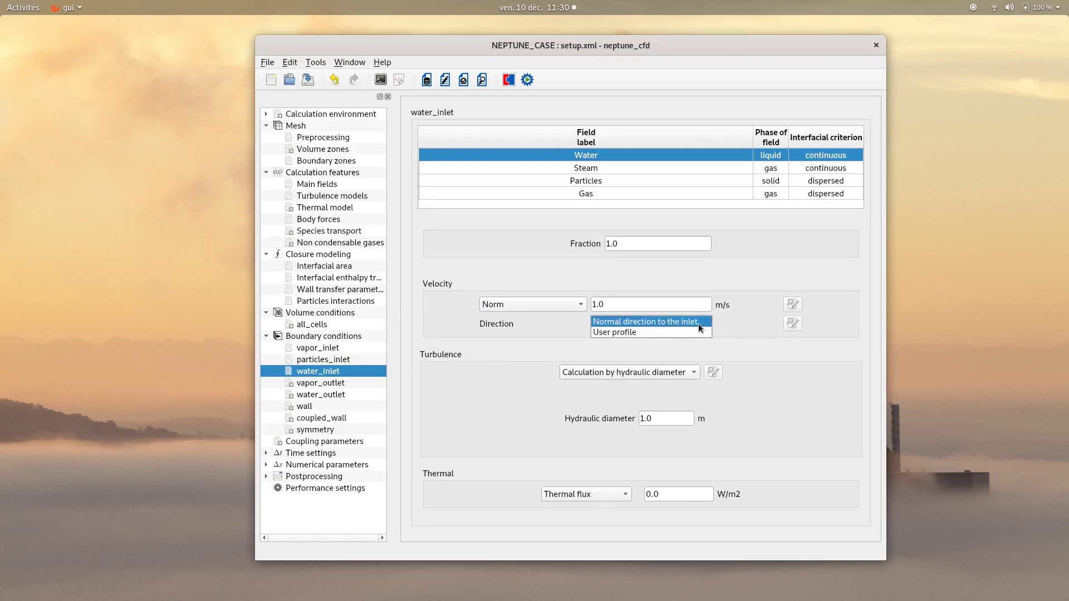
left_click(676, 332)
left_click(792, 324)
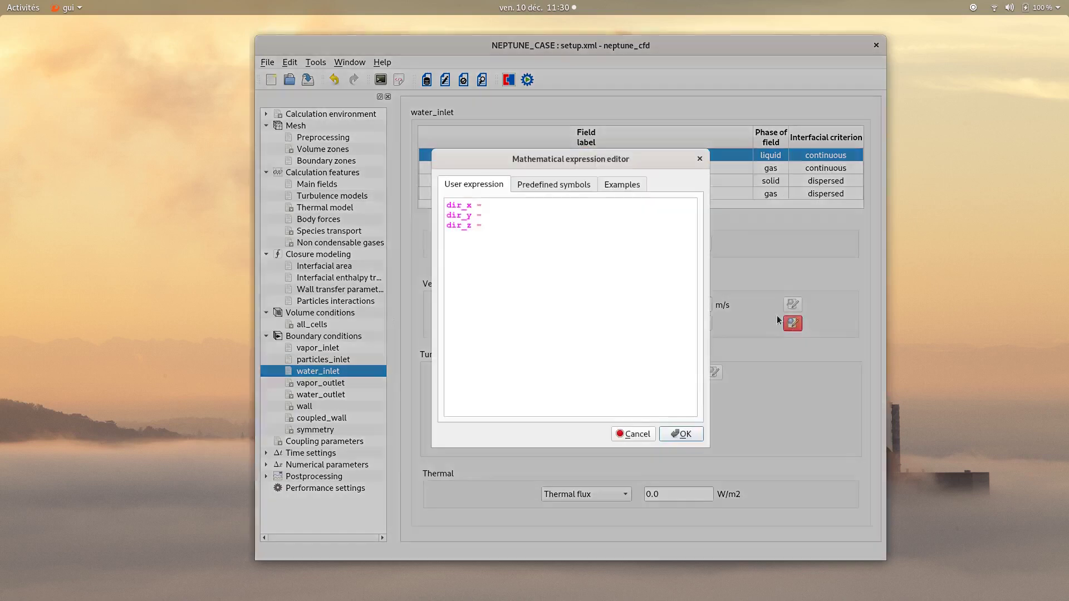
type("-0.4")
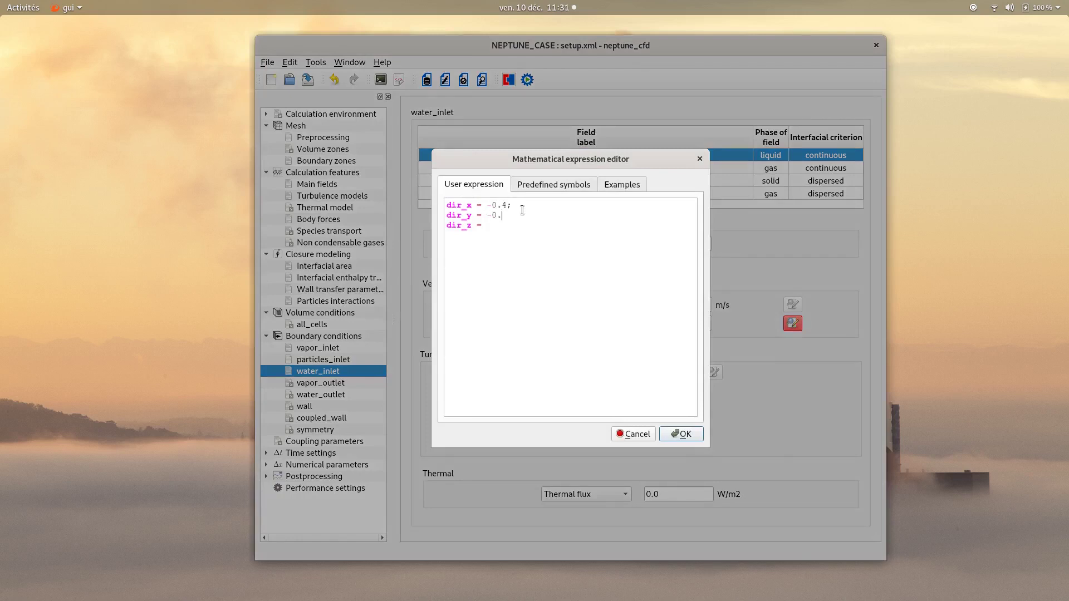
type("8;")
key("Down")
type("0")
left_click(680, 432)
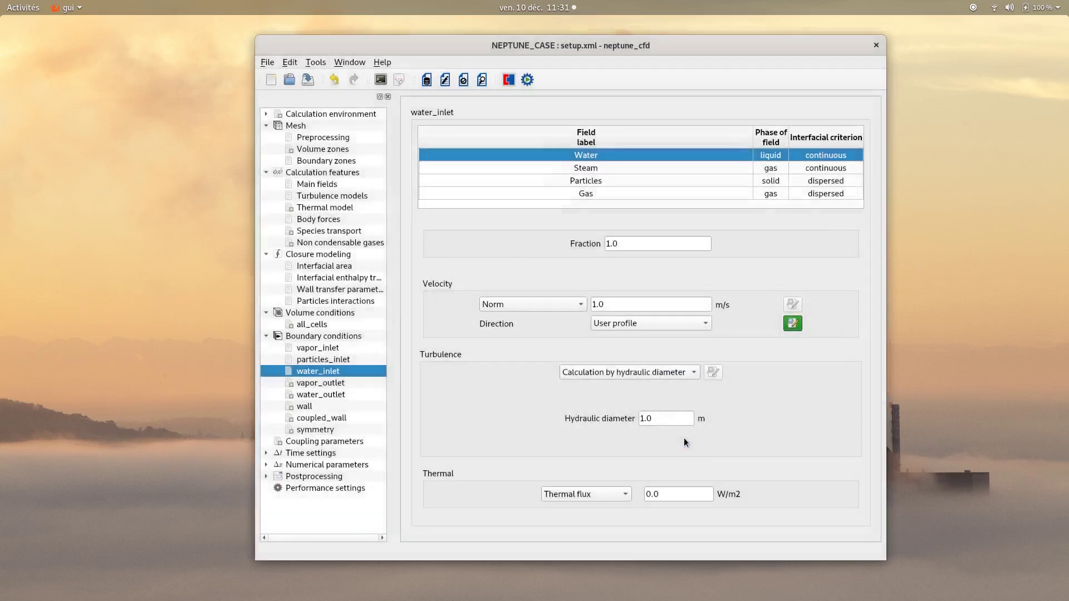
Set the Water field's thermal condition at water_inlet to Temperature with a value of 293.15.
left_click(589, 495)
left_click(593, 503)
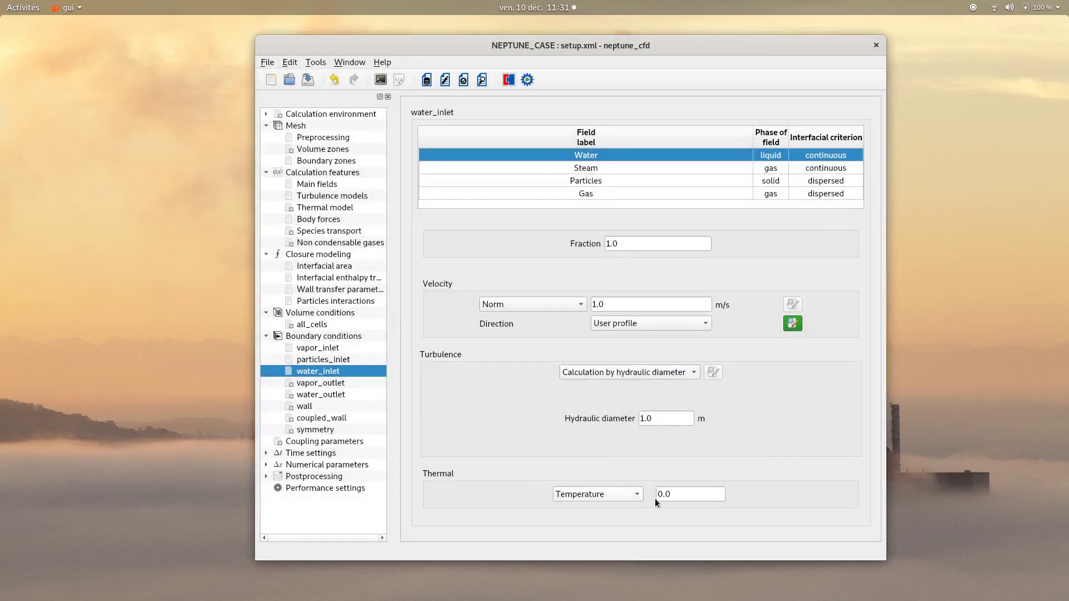
left_click_drag(681, 495, 636, 485)
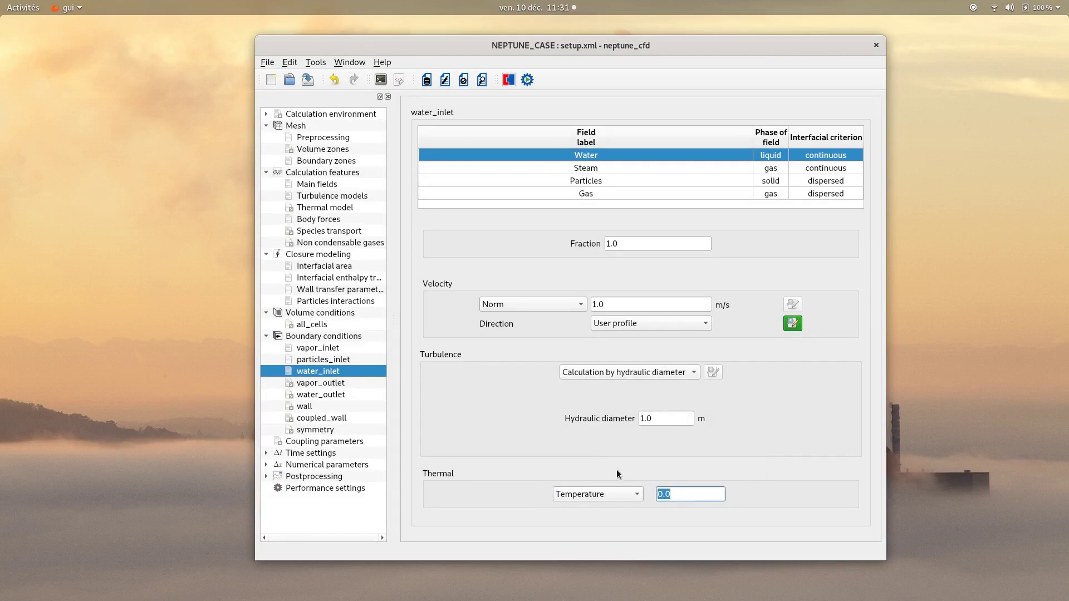
type("293.15")
left_click(559, 223)
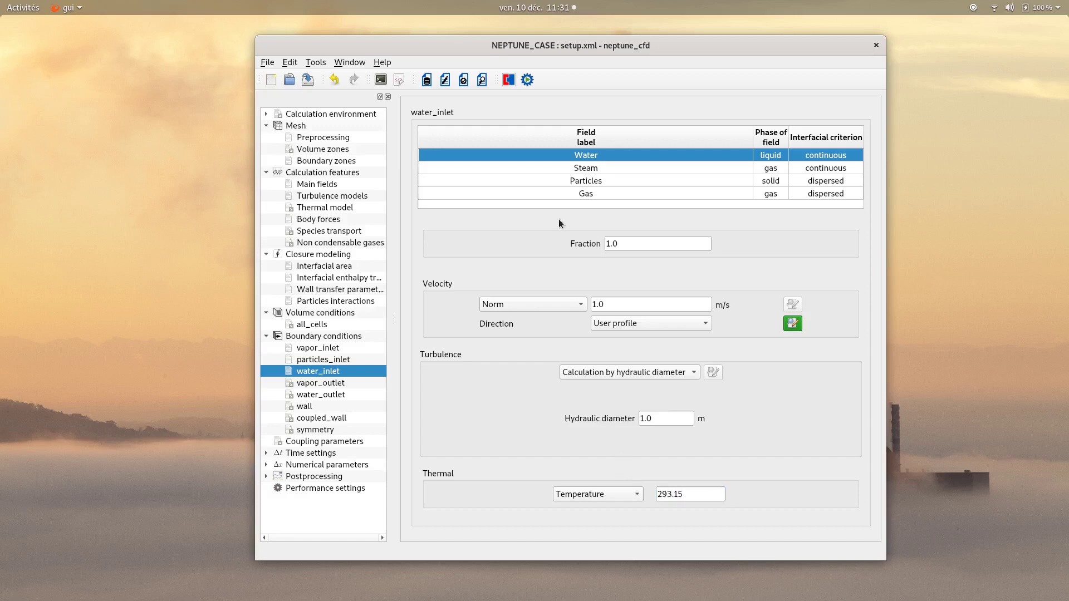
Give the Steam field at water_inlet a velocity norm of 0.0 m/s and a Saturation enthalpy thermal condition.
left_click(596, 171)
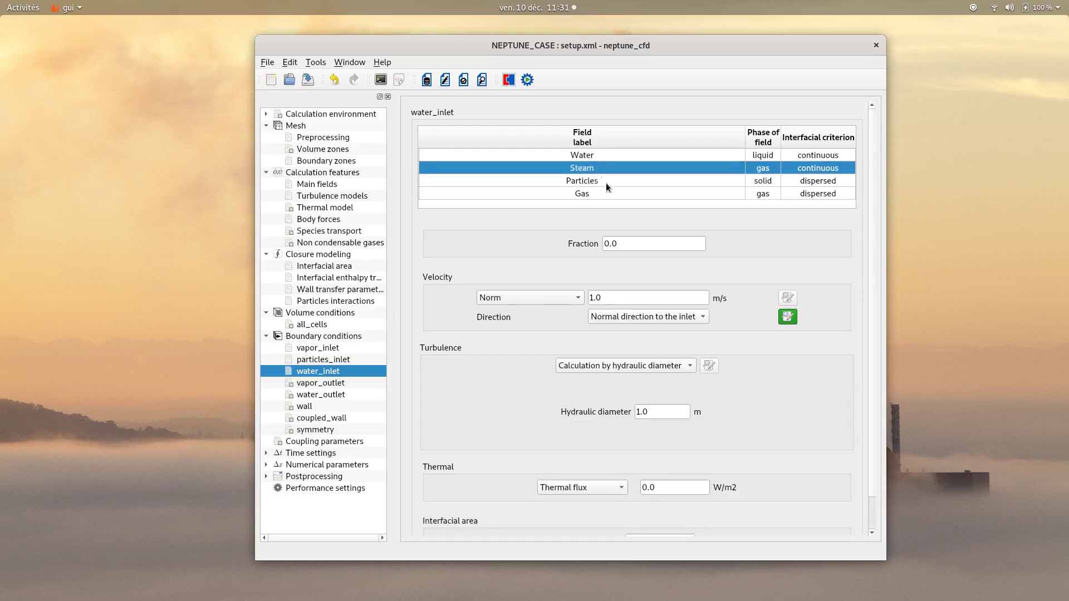
left_click(626, 295)
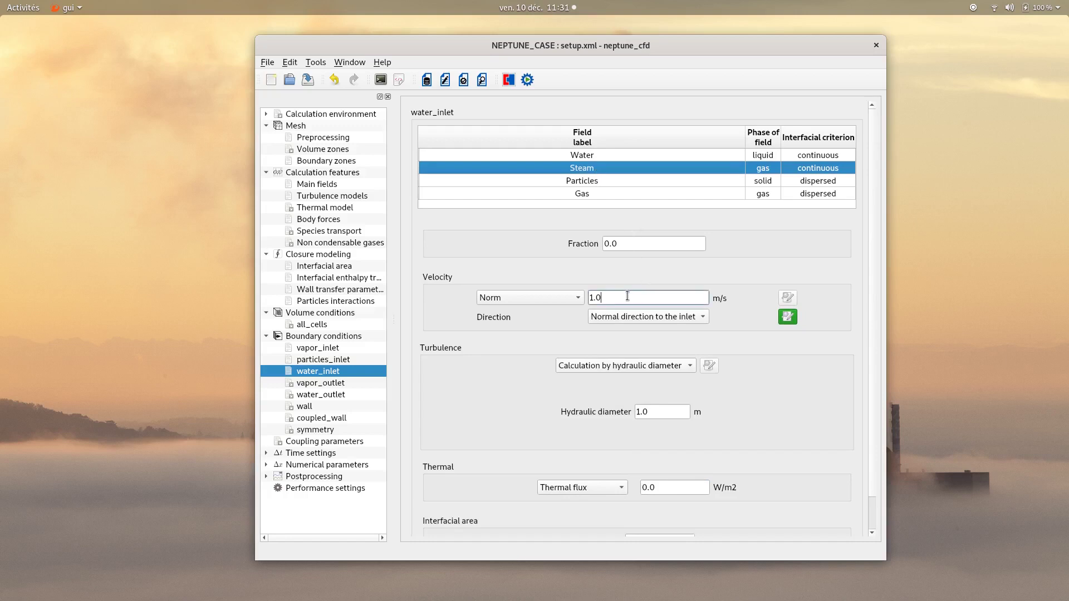
key("BackSpace")
key("BackSpace")
key("BackSpace")
type("0.0")
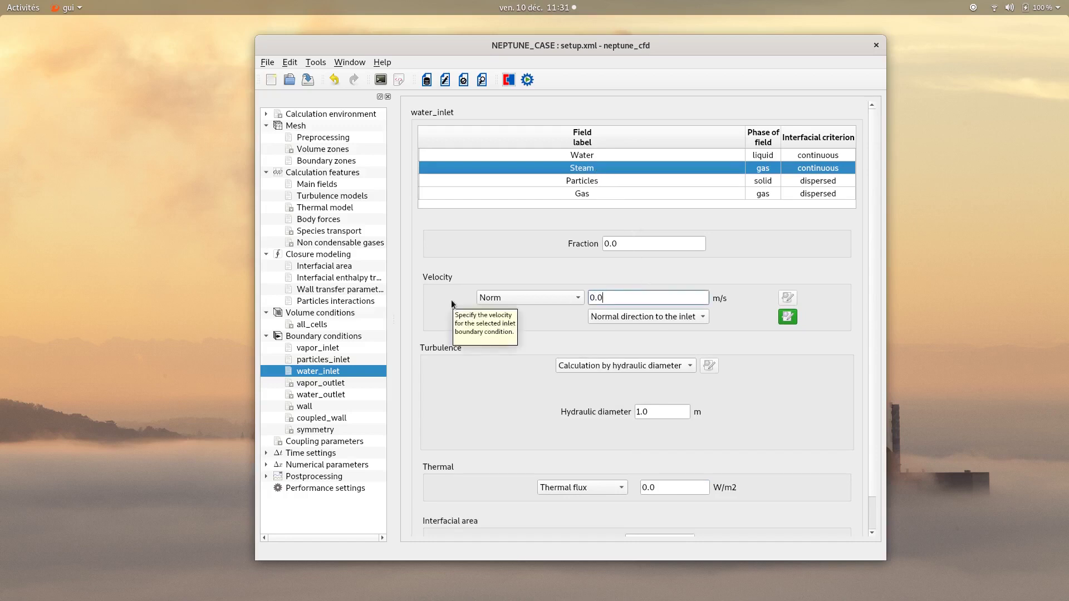
left_click(561, 485)
left_click(562, 509)
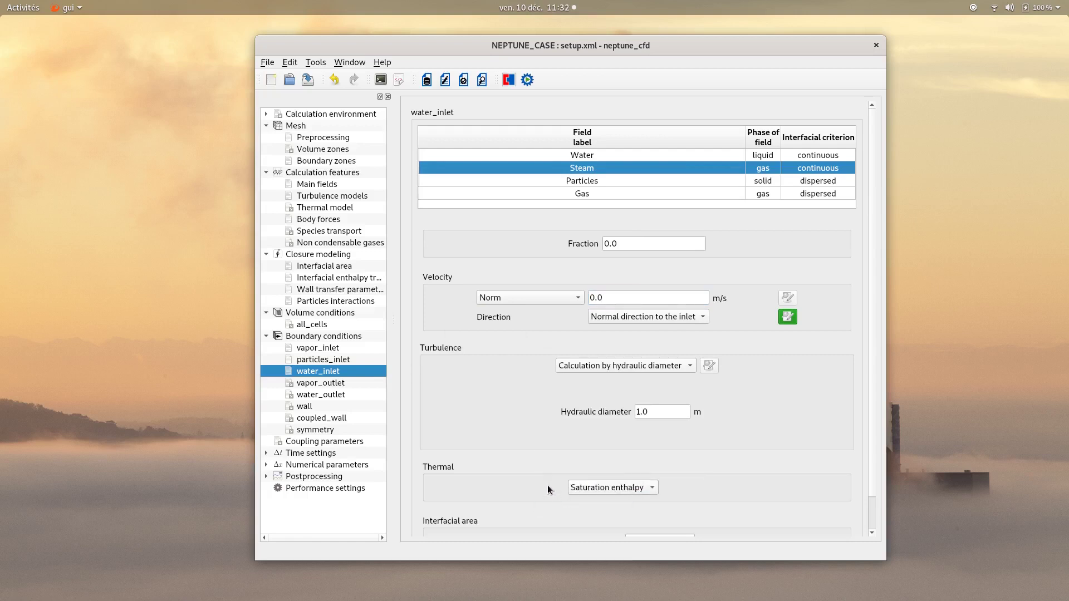
Give the Gas field at water_inlet a velocity norm of 0.0 m/s and a Thermal flux condition.
key("Down")
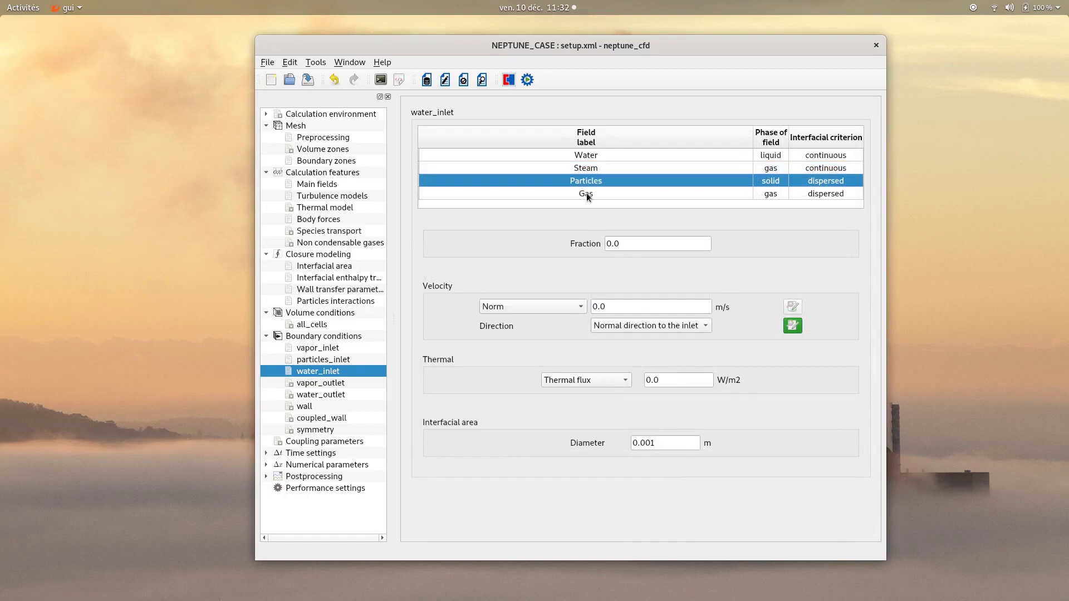
left_click(586, 194)
double_click(598, 306)
type("0.")
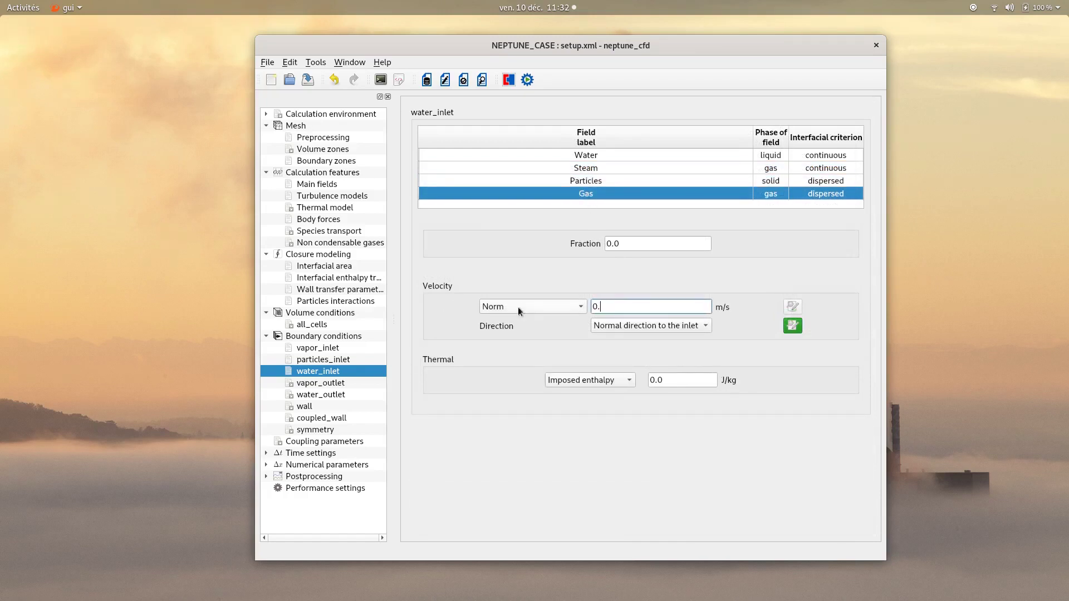
type("0")
left_click(603, 381)
left_click(604, 393)
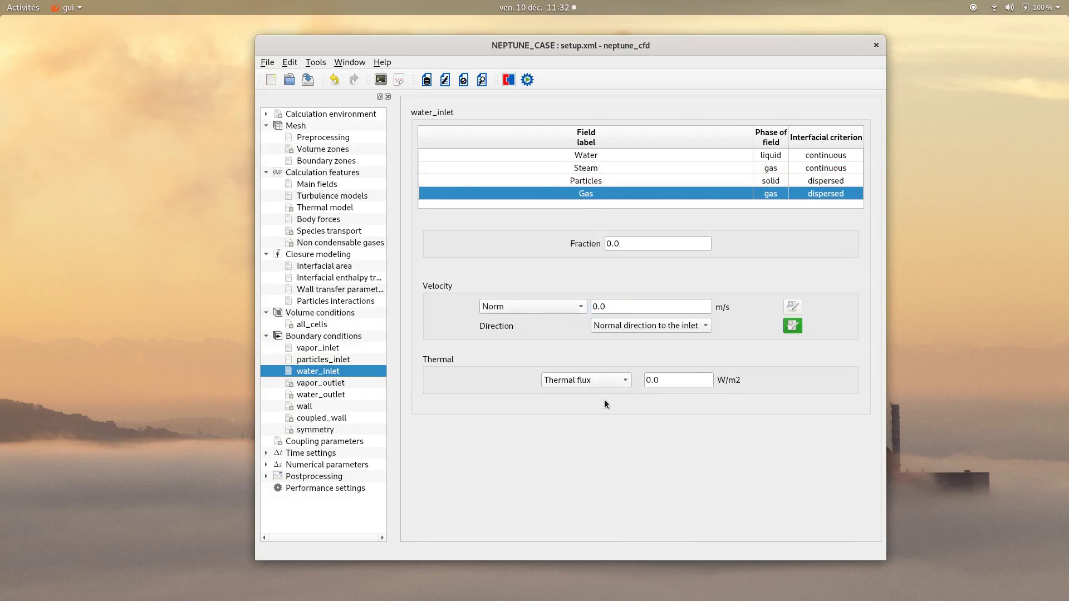
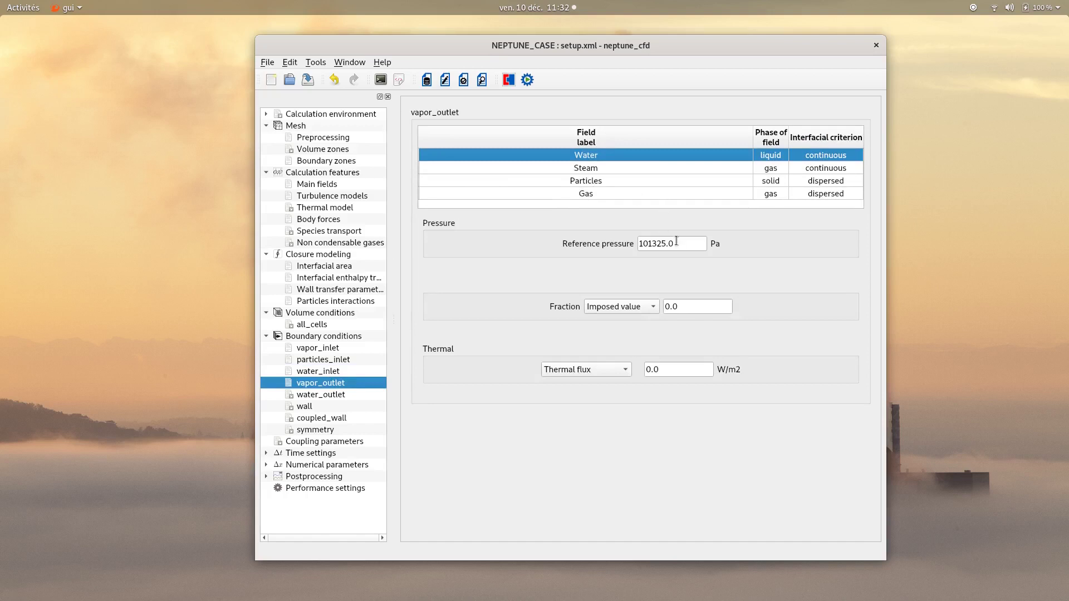
Set vapor_outlet's reference pressure to 700000 Pa and give its Steam field an imposed fraction of 1.0 with Saturation enthalpy.
type("700000")
left_click(610, 168)
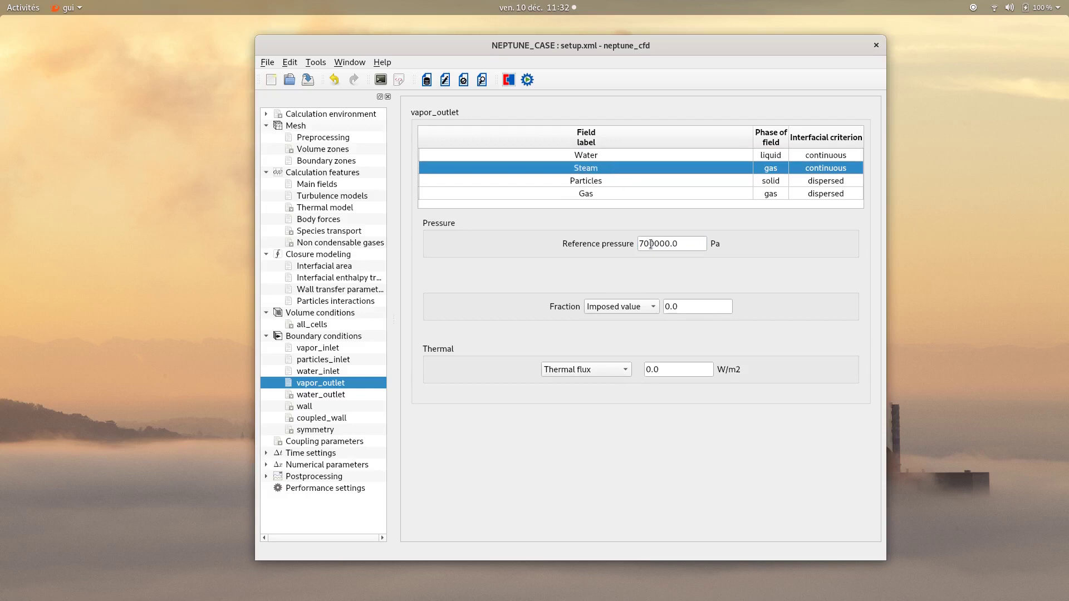
double_click(671, 306)
type("1.0")
left_click(563, 368)
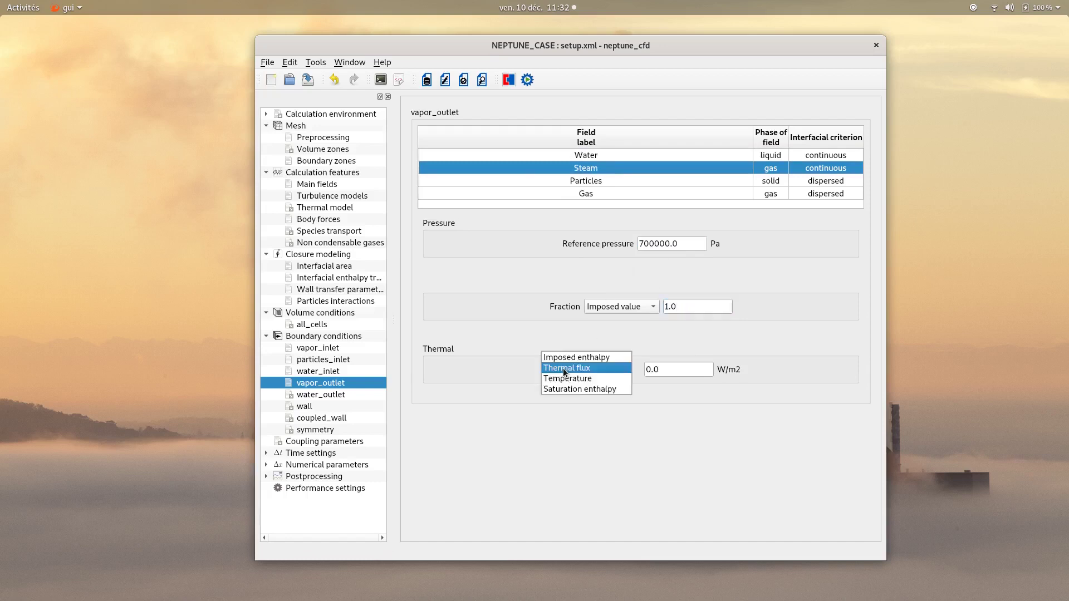
left_click(574, 387)
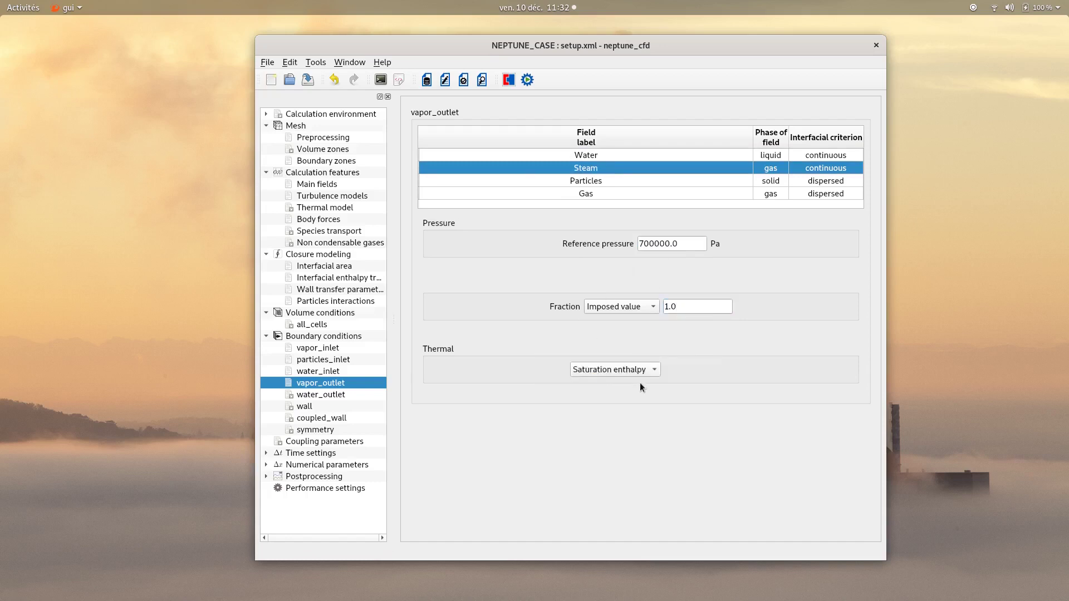
left_click(530, 181)
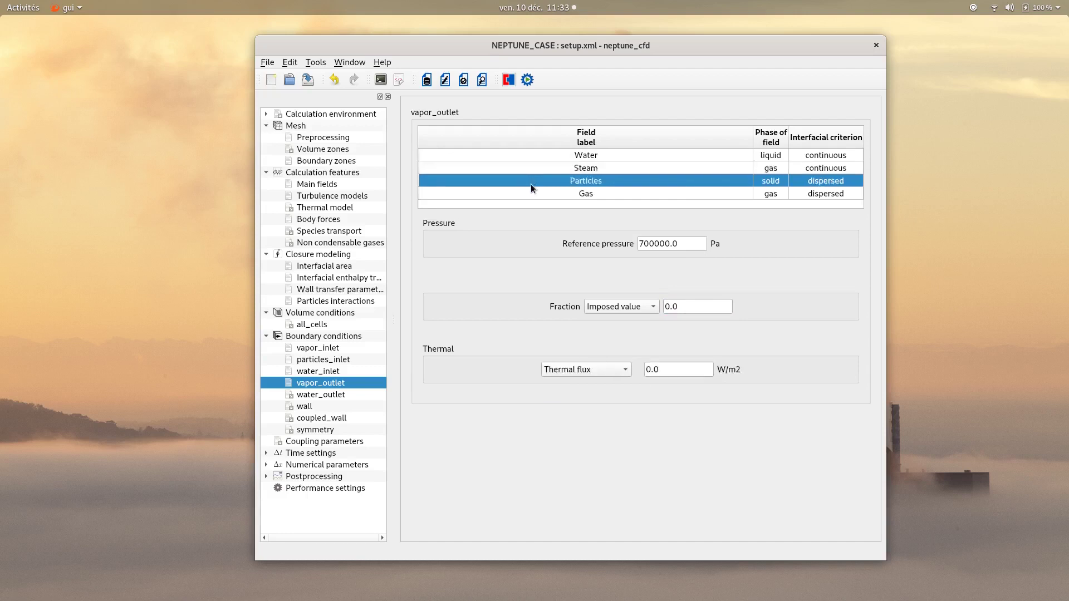
left_click(592, 194)
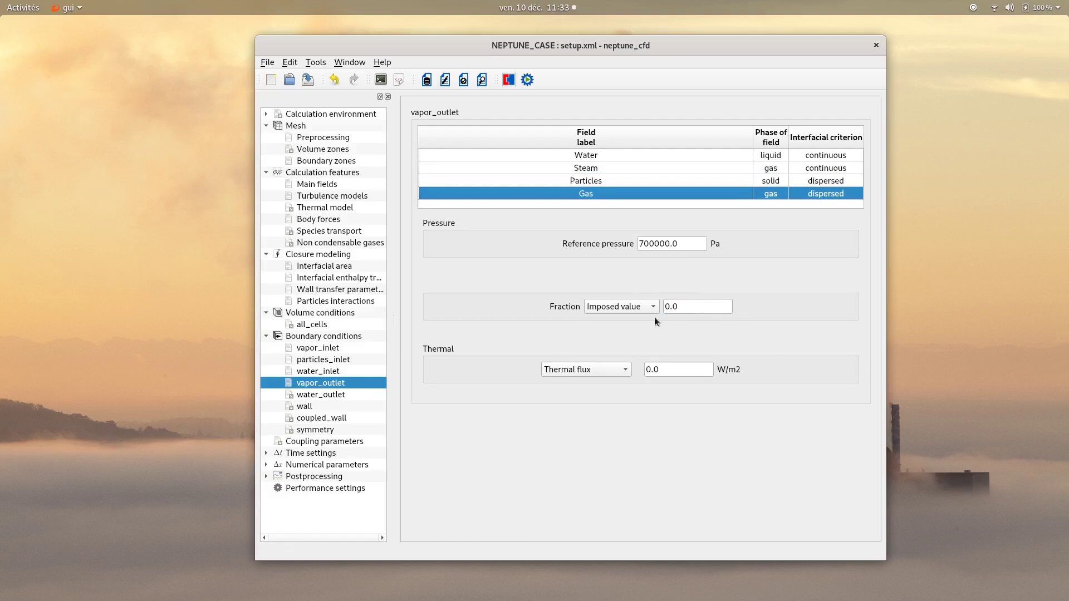
Set the reference pressure at the water_outlet boundary to 1e-20 Pa.
left_click(320, 395)
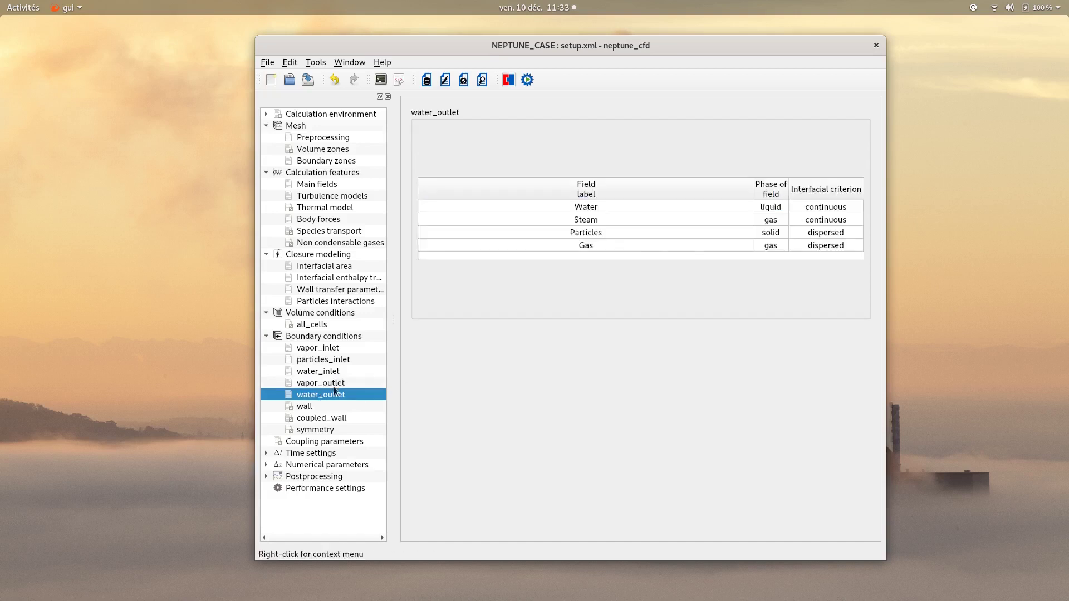
left_click(571, 207)
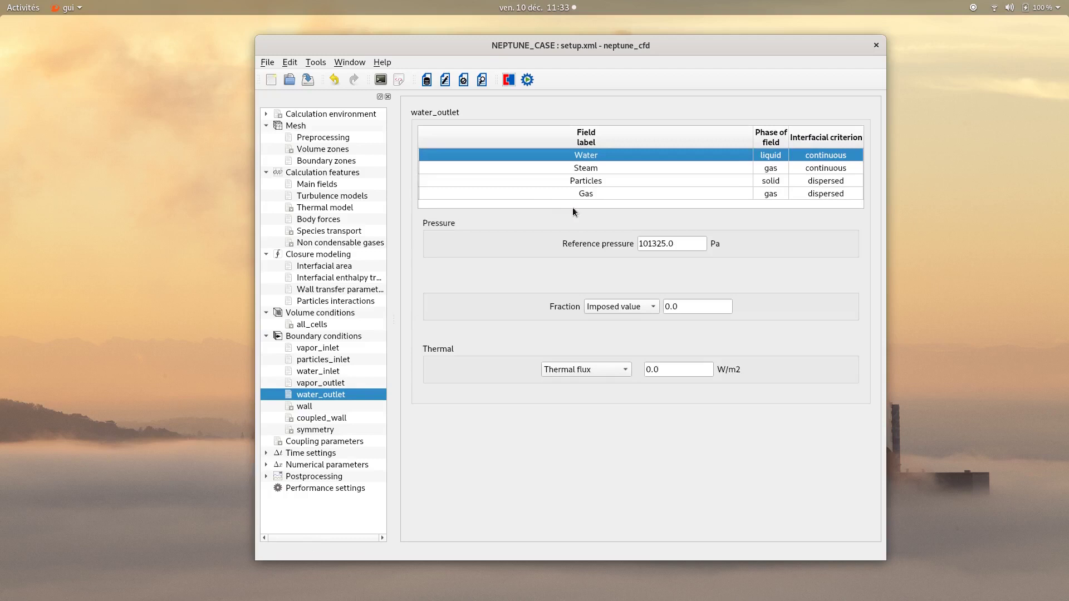
left_click(676, 243)
key("BackSpace")
key("BackSpace")
key("BackSpace")
key("BackSpace")
key("BackSpace")
key("BackSpace")
key("BackSpace")
key("BackSpace")
type("1e-20")
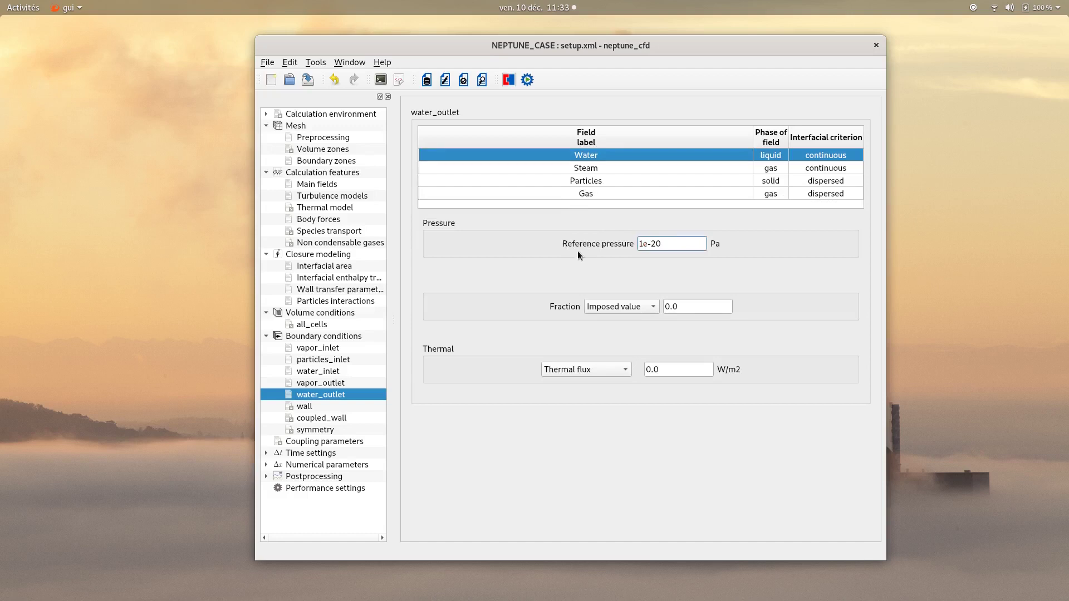
key("Tab")
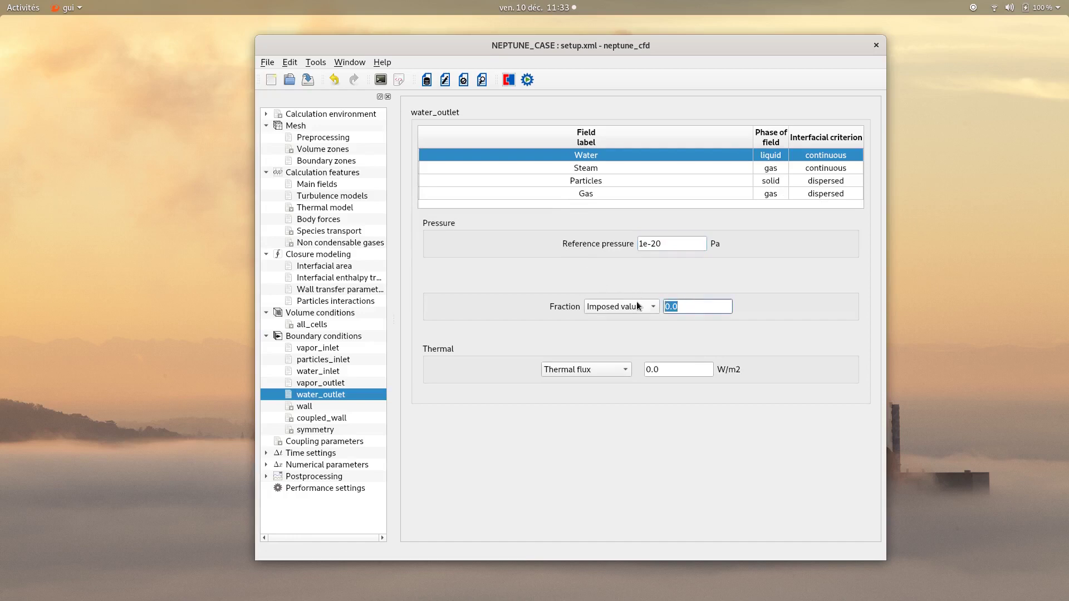
Set the Water field's imposed fraction at water_outlet to 1.0 and check the Steam, Particles and Gas fields there.
type("1.0")
key("Tab")
left_click(577, 170)
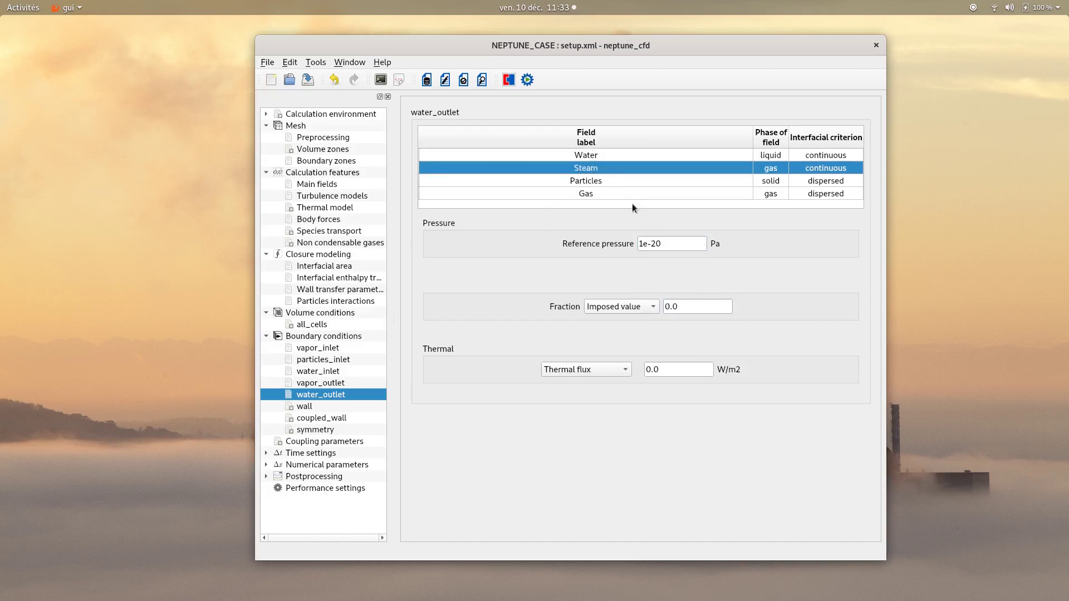
left_click(614, 181)
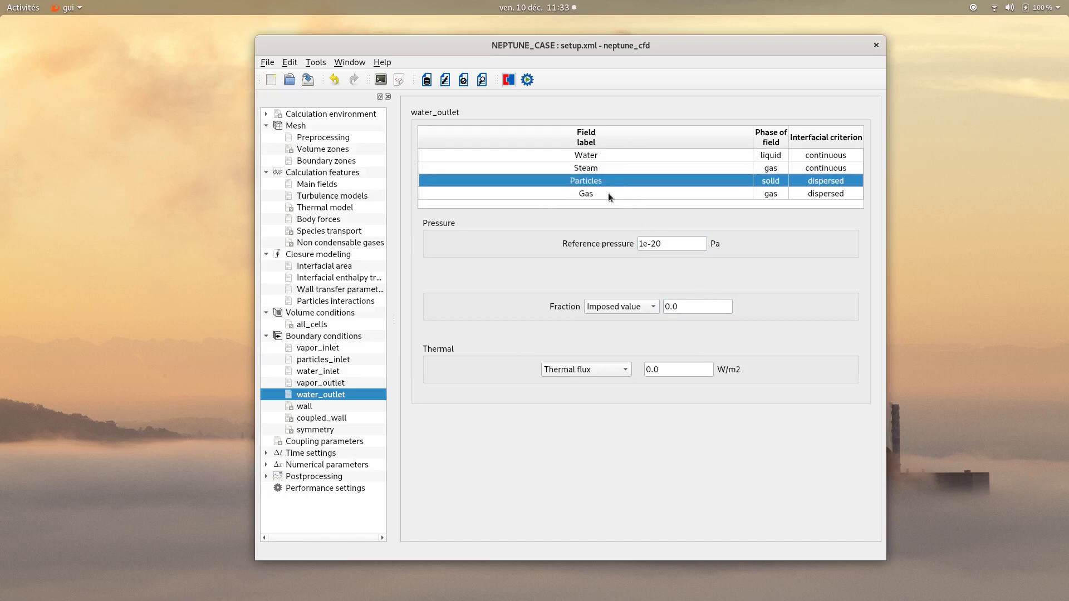
left_click(608, 194)
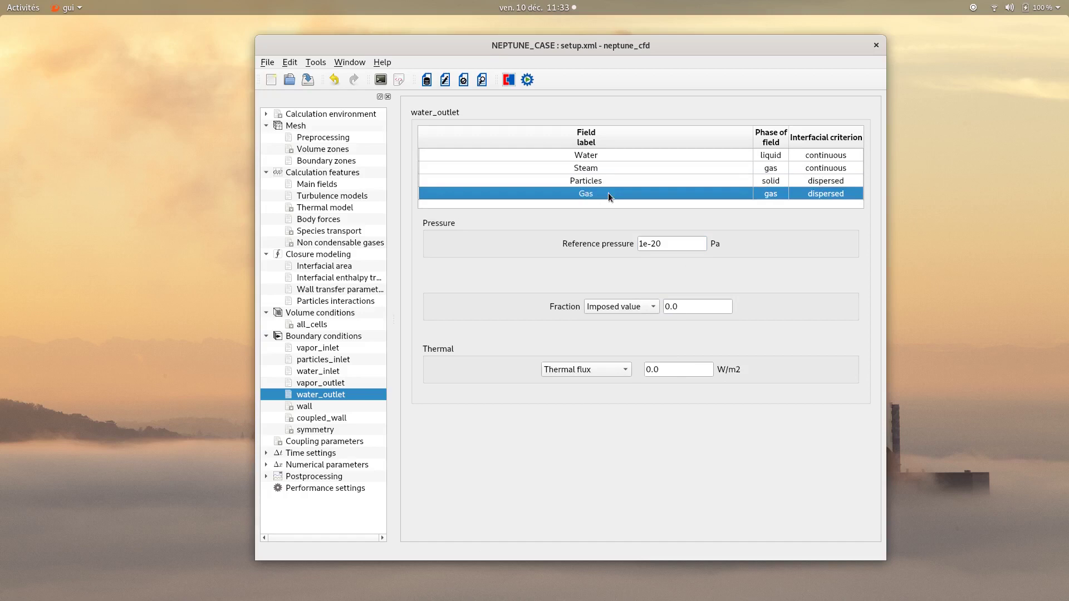
Review the wall boundary's thermal and wall model settings for the Water, Steam, Particles and Gas fields.
left_click(305, 404)
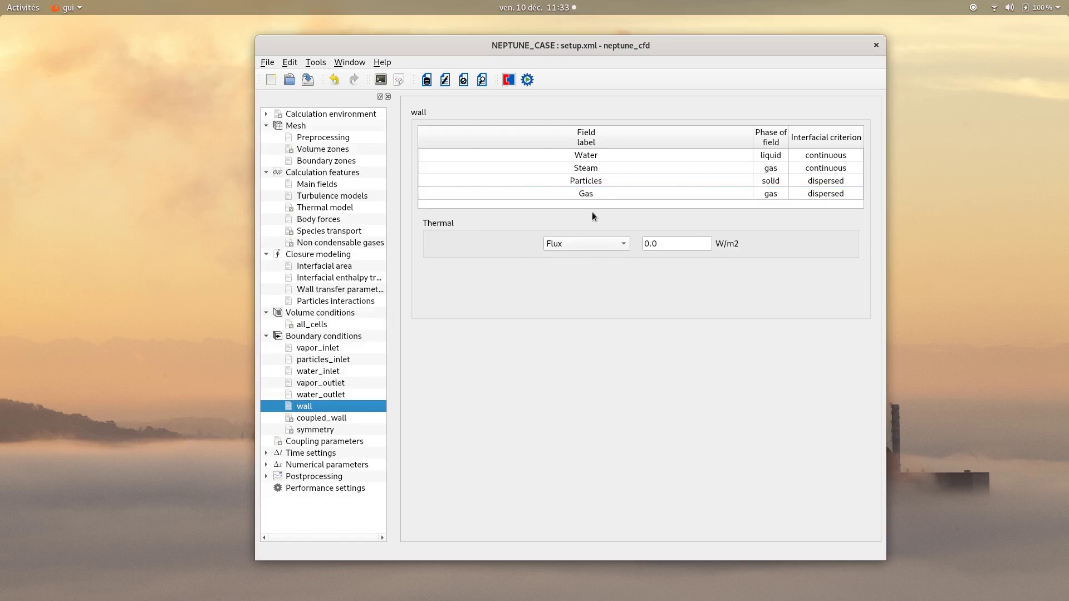
left_click(602, 156)
left_click(603, 165)
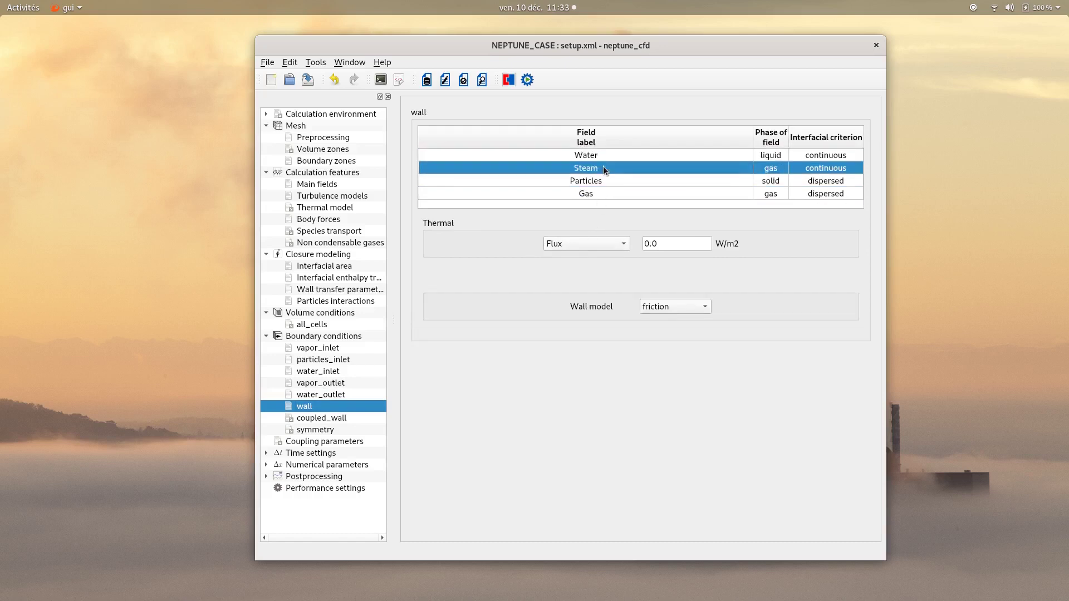
left_click(592, 183)
left_click(590, 193)
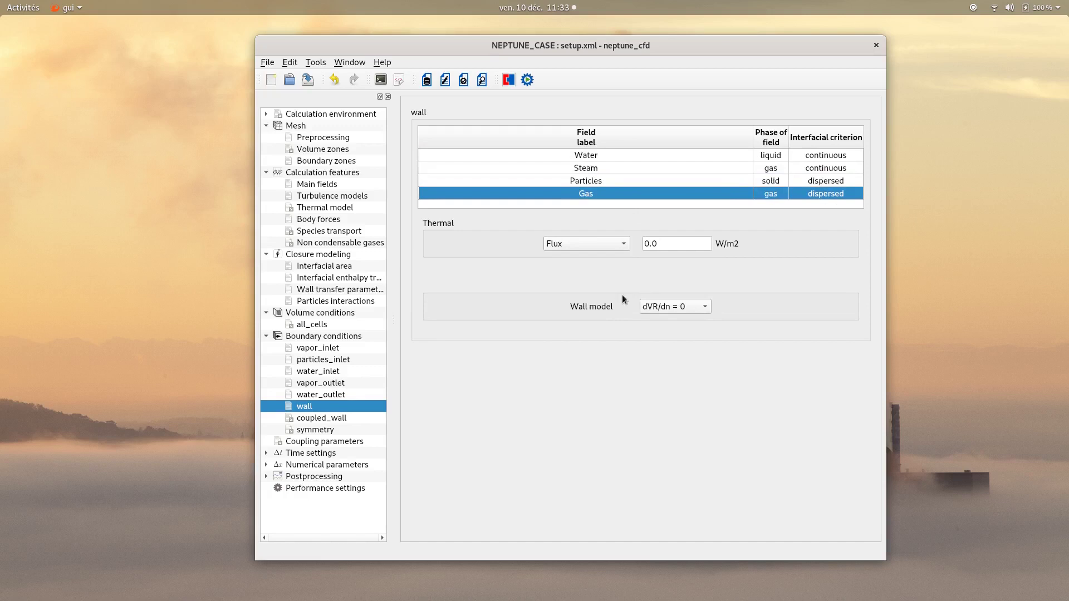
Set the coupled_wall boundary's thermal condition to SYRTHES coupling with the instance name SYRTHES_COUPL.
left_click(332, 419)
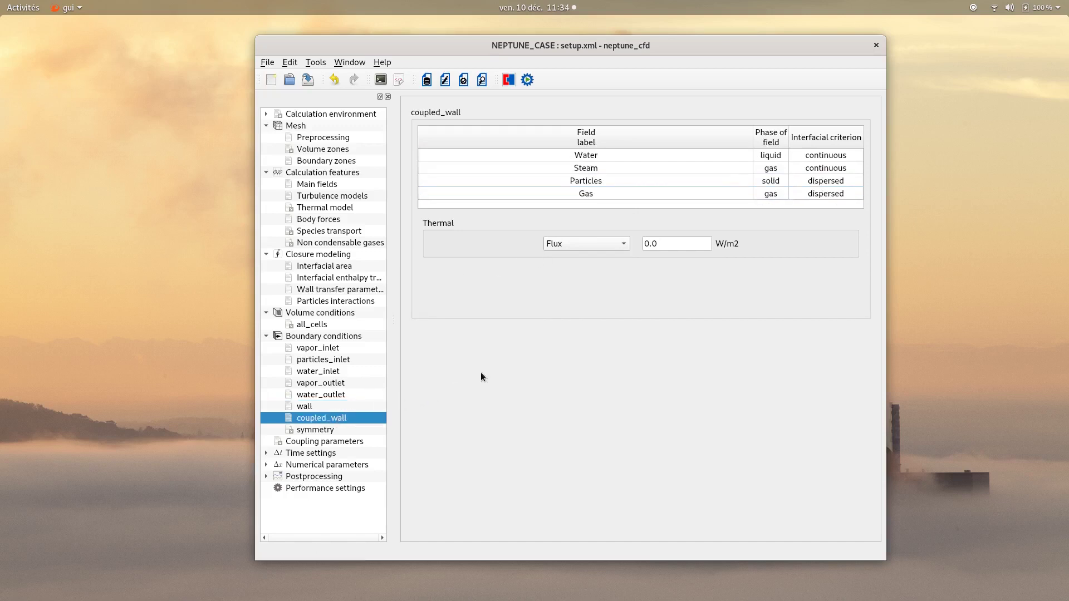
left_click(598, 243)
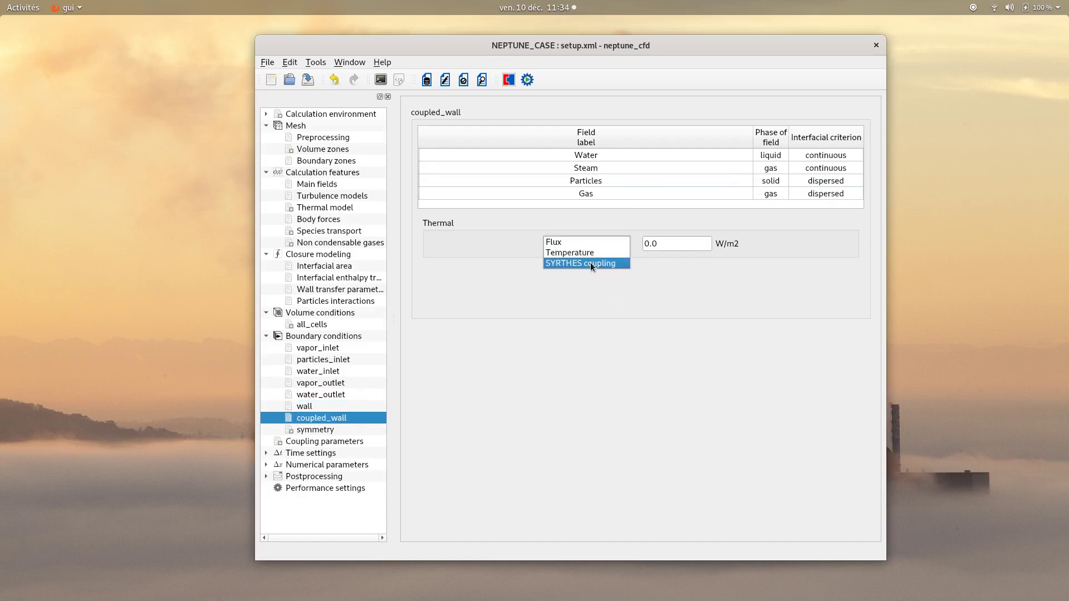
left_click(590, 263)
left_click(683, 246)
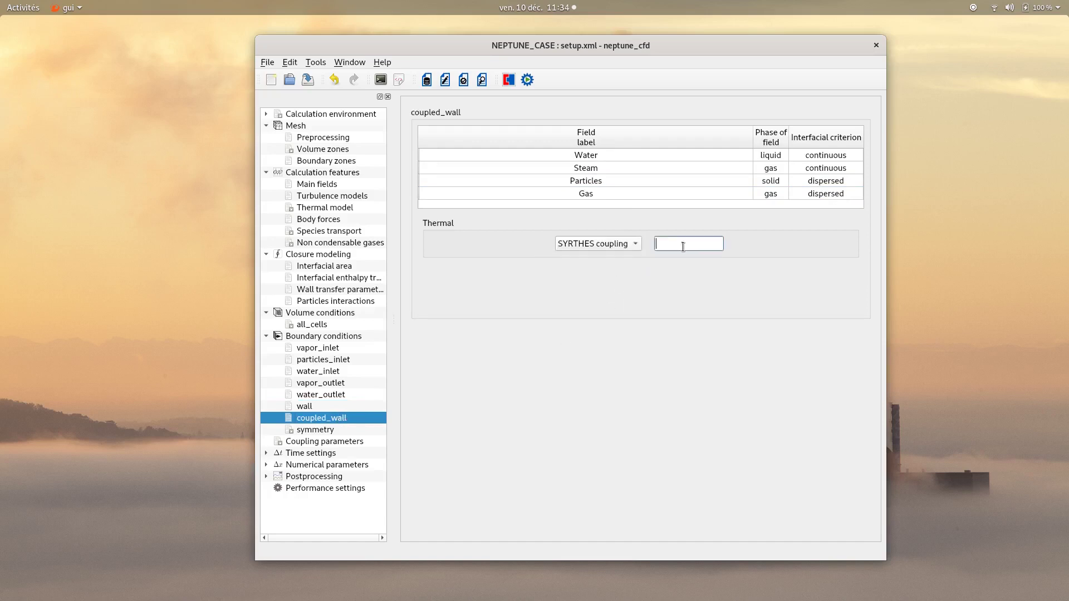
type("SYRTHES_COUPL")
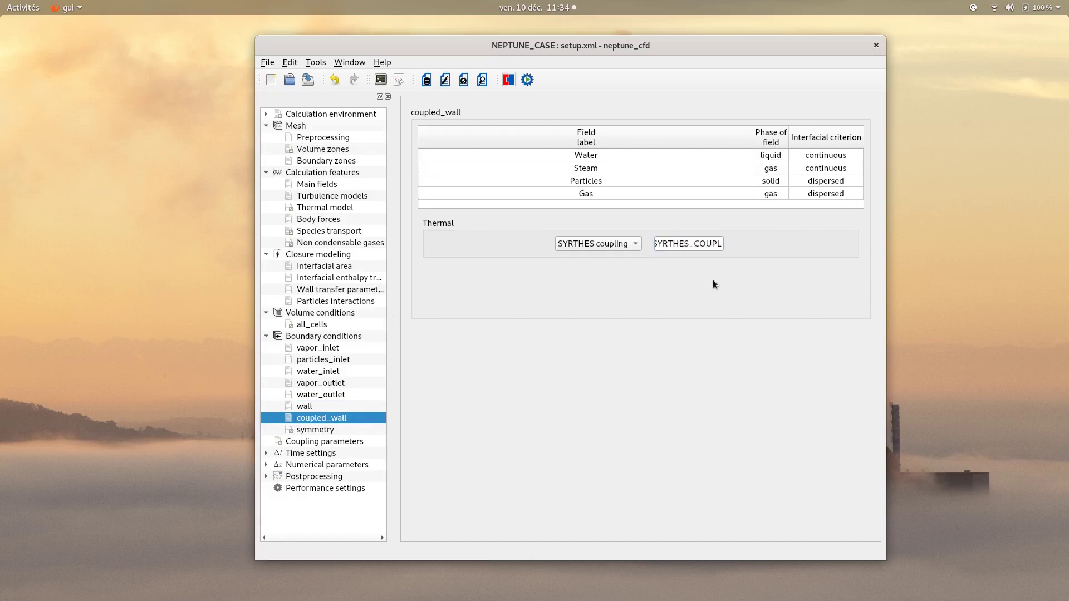
Configure an adaptive time step and stop the calculation at a time analysis of 10.0 s.
left_click(305, 455)
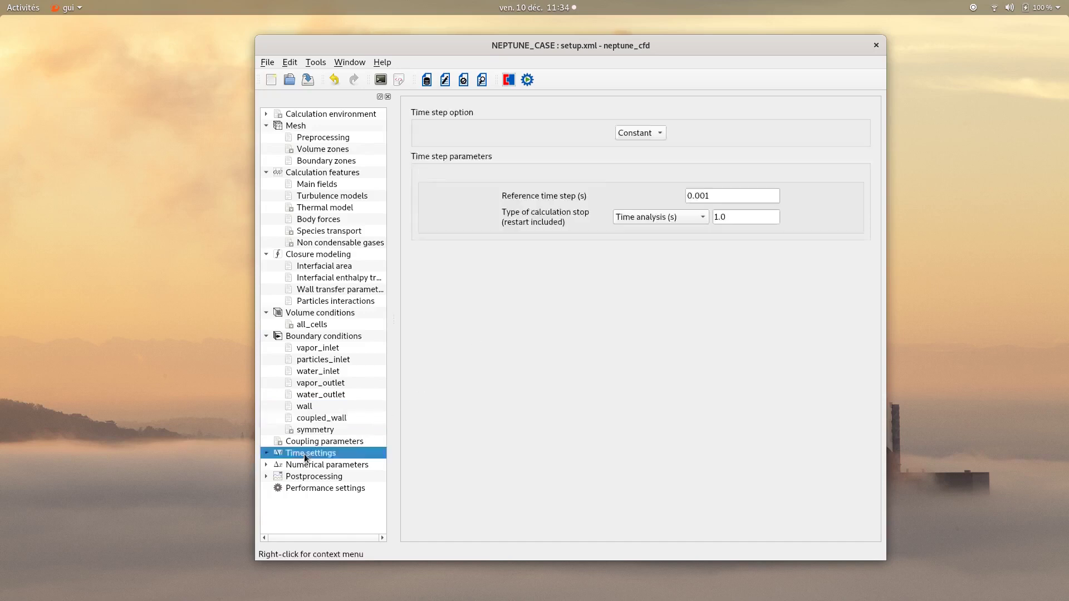
double_click(305, 457)
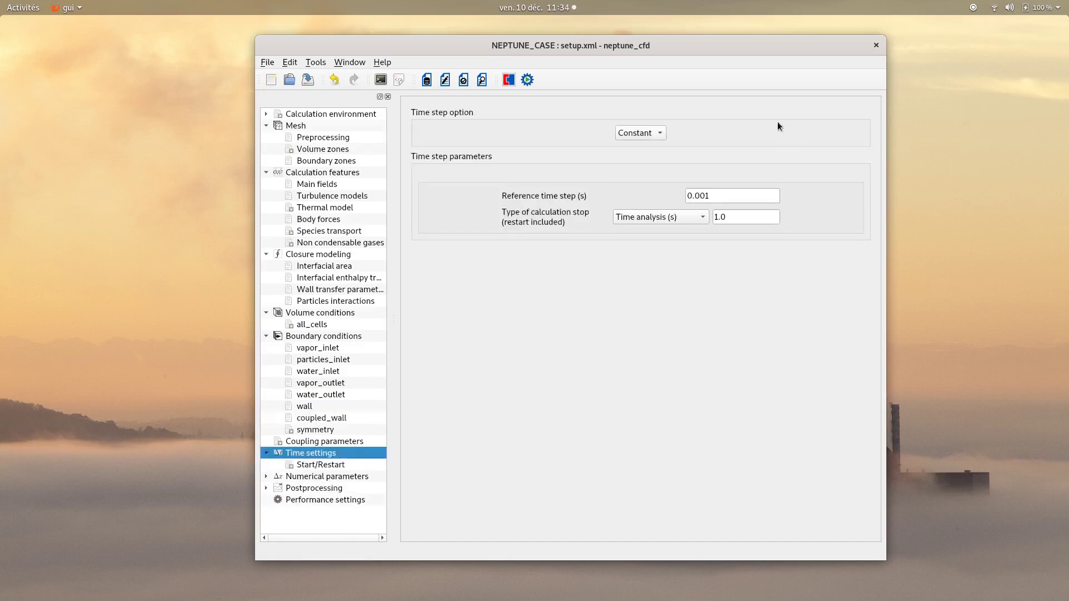
left_click(630, 134)
left_click(630, 146)
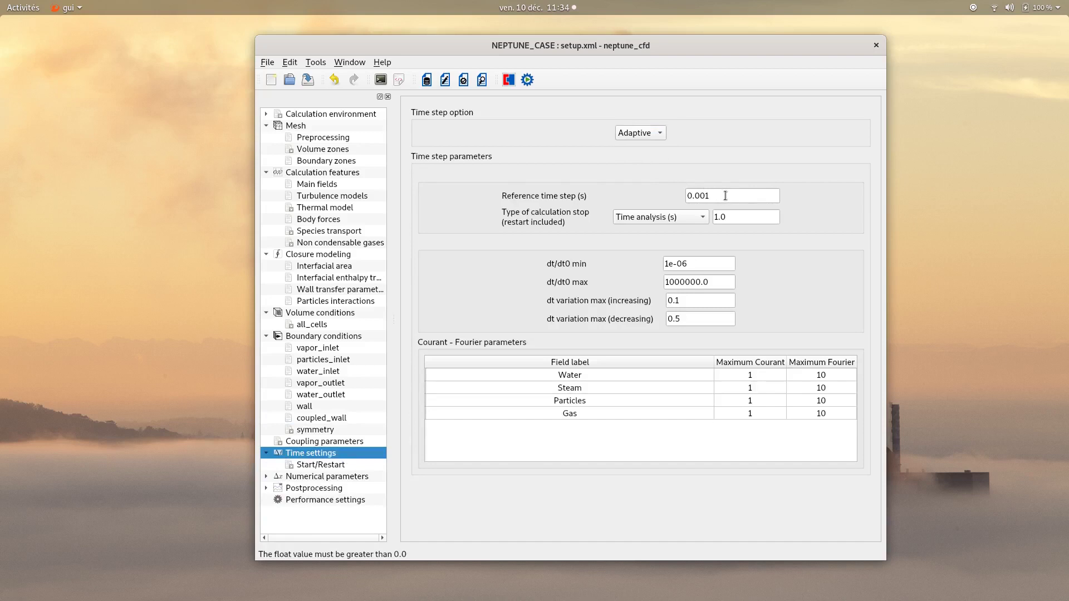
left_click_drag(740, 224, 677, 216)
type("10.0")
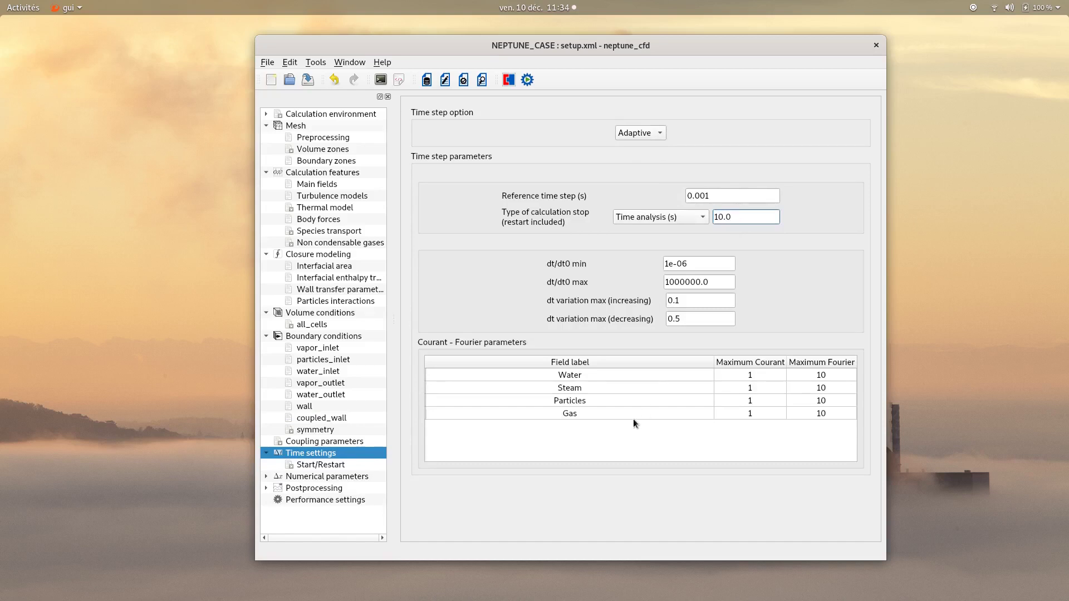
Set the postprocessing log frequency to output every 10 time steps.
left_click(314, 488)
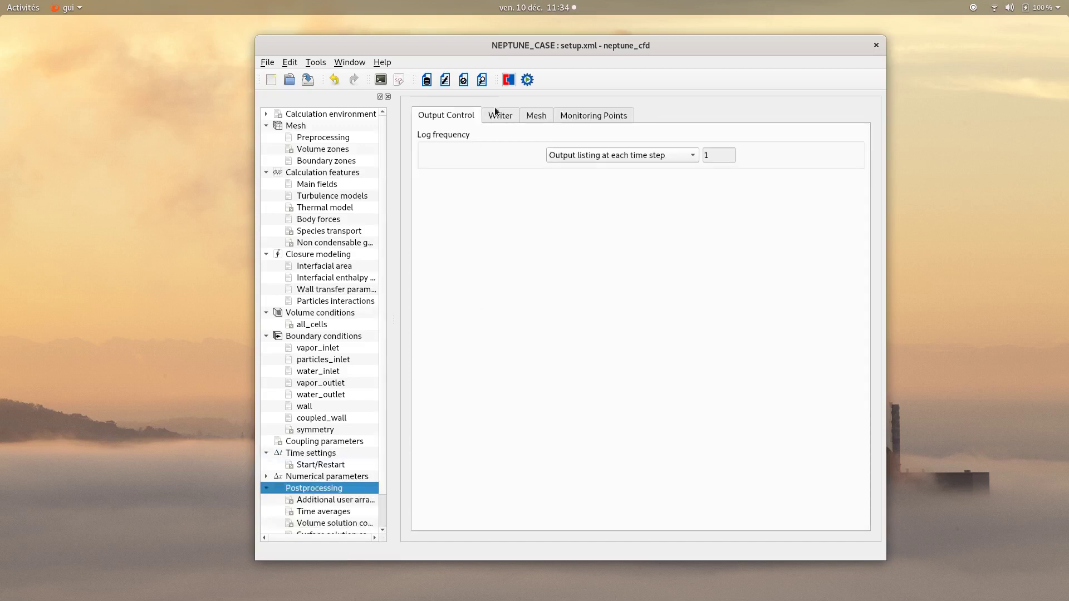
left_click(619, 158)
left_click(618, 165)
type("10")
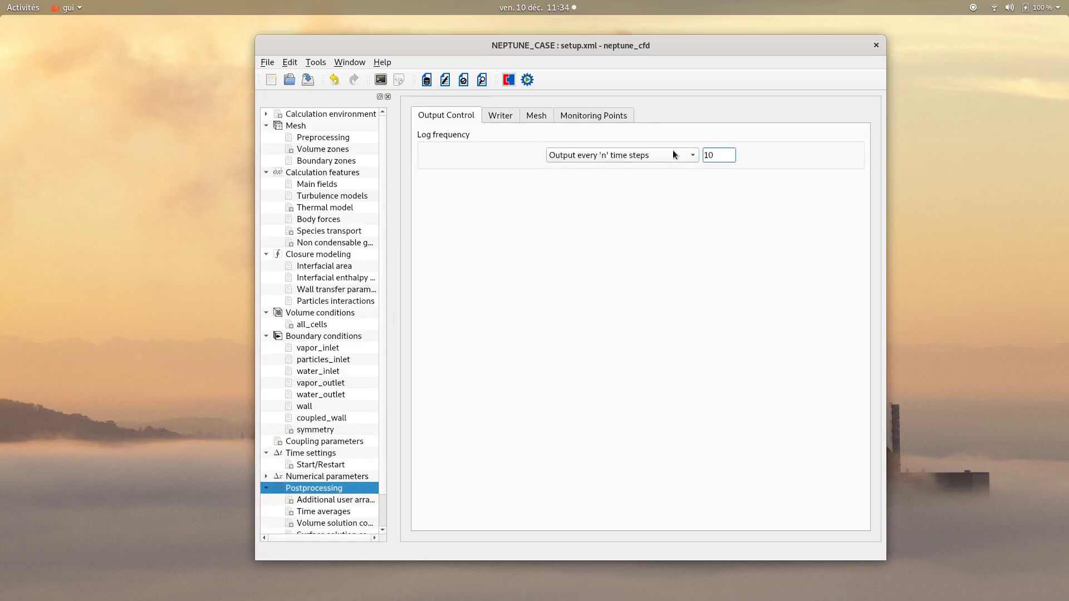
Set the results writer to produce output every 0.1 seconds.
left_click(508, 117)
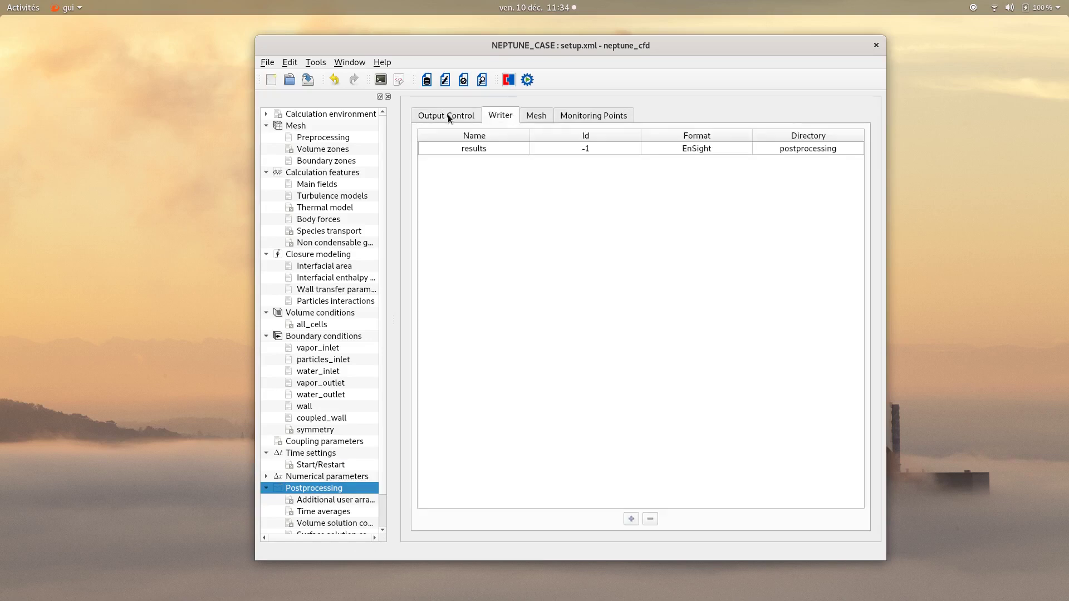
left_click(553, 149)
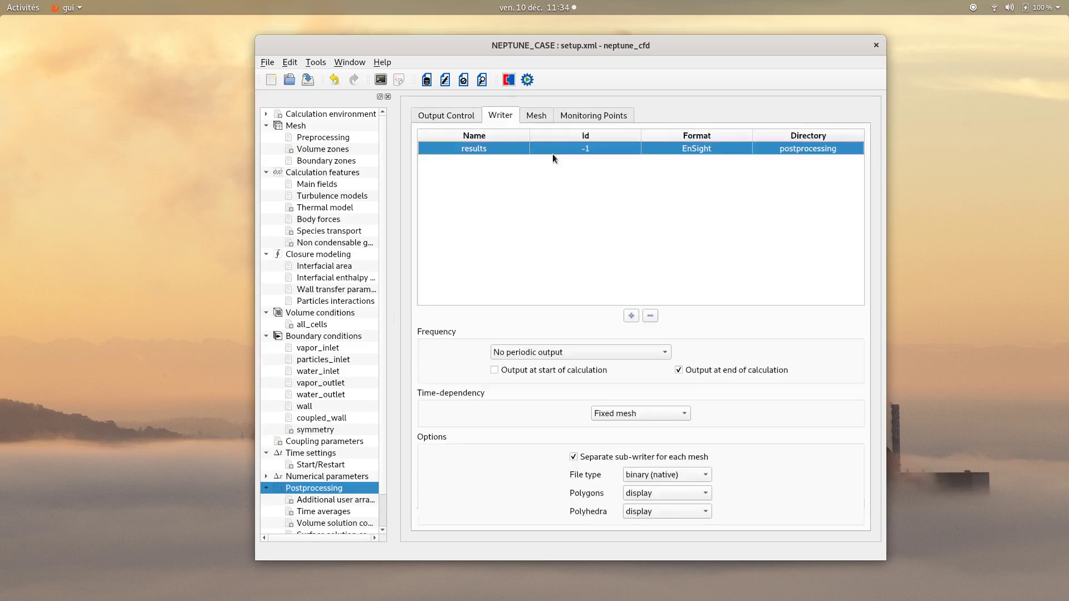
left_click(577, 355)
left_click(576, 376)
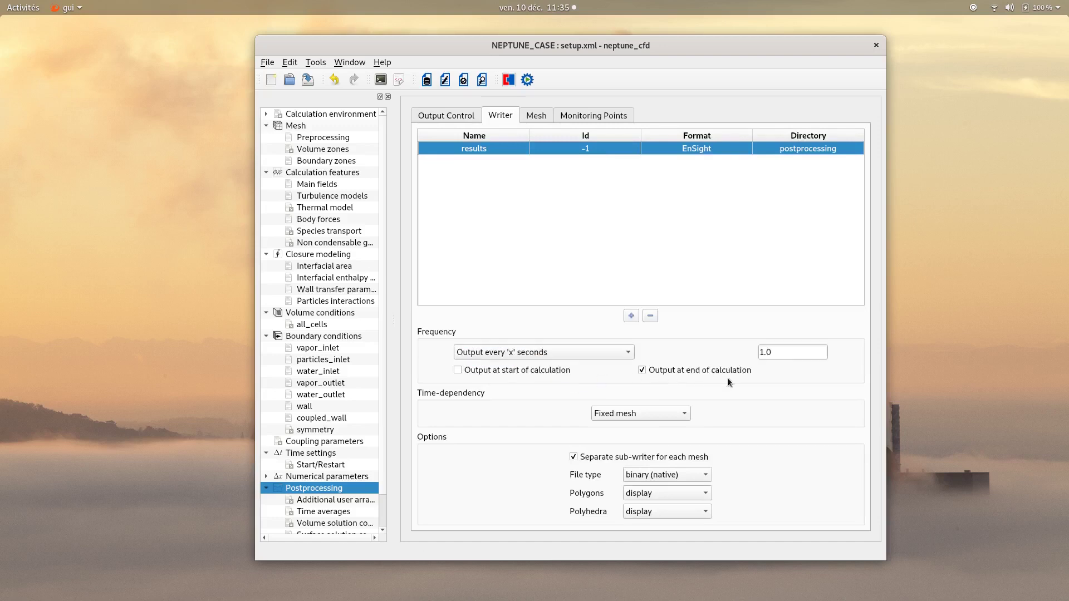
double_click(788, 352)
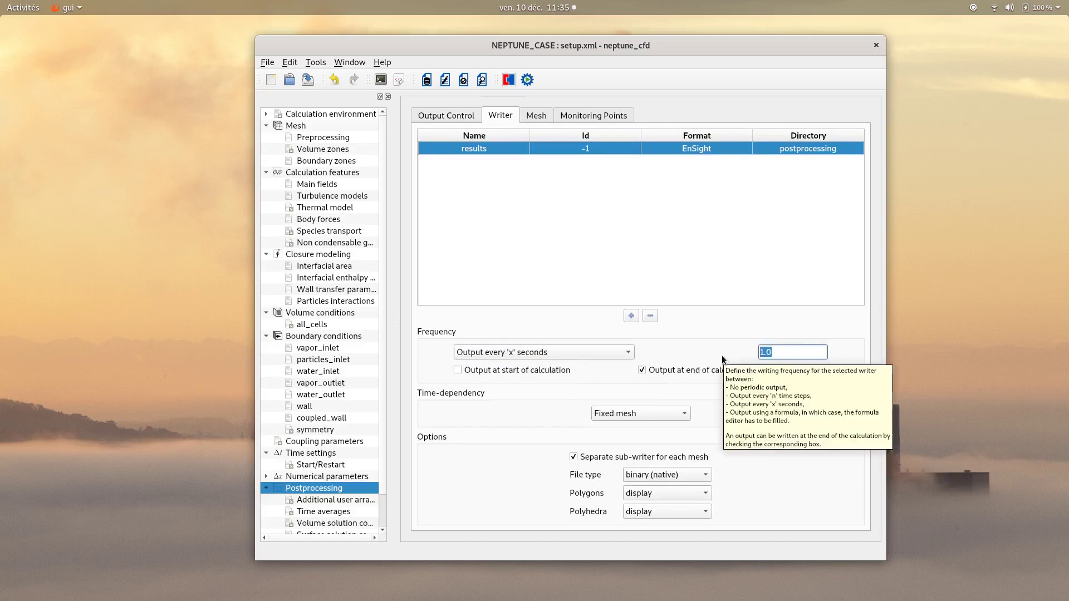
type("0.1")
Add three monitoring points to the postprocessing setup.
left_click(572, 117)
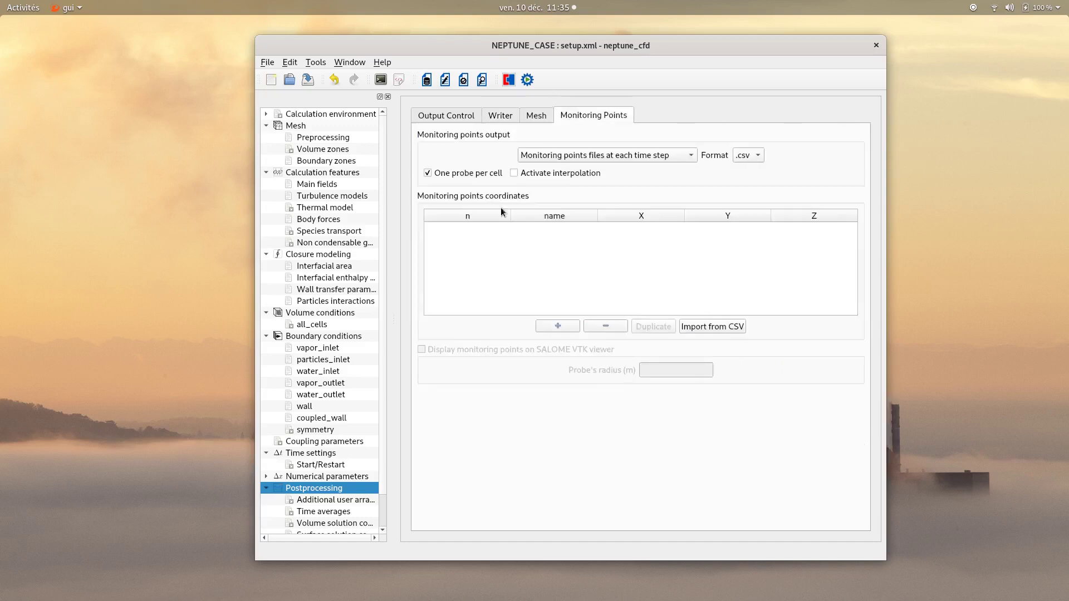
left_click(566, 326)
left_click(566, 325)
left_click(565, 325)
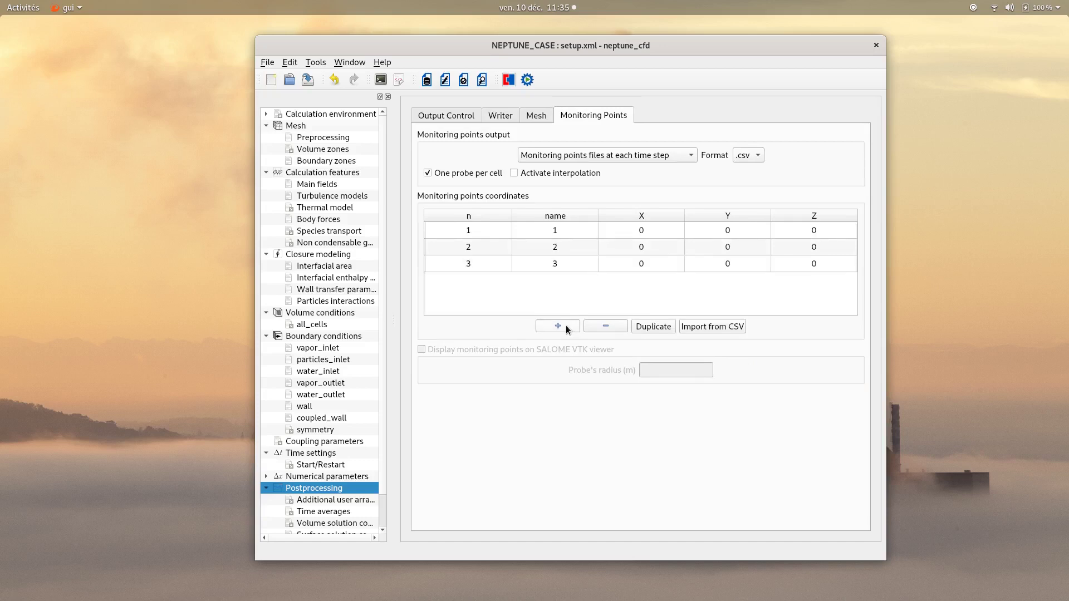
Name the monitoring points probe1, probe2 and probe3, placing probe1 at X -0.7, Y 0.2 and probe2 at X 1.8, Y -0.6.
double_click(564, 230)
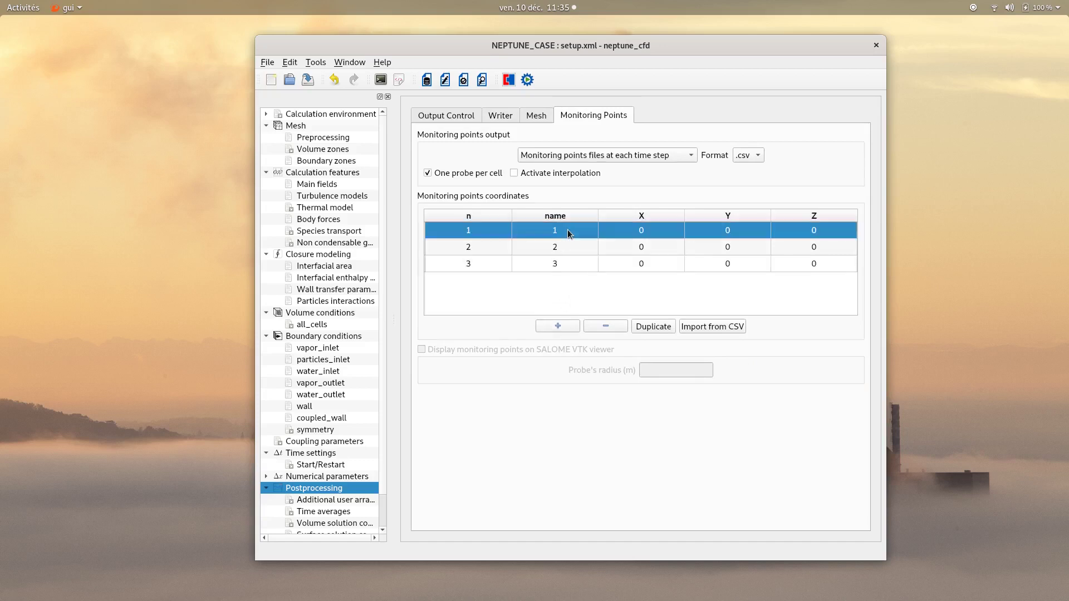
type("pro")
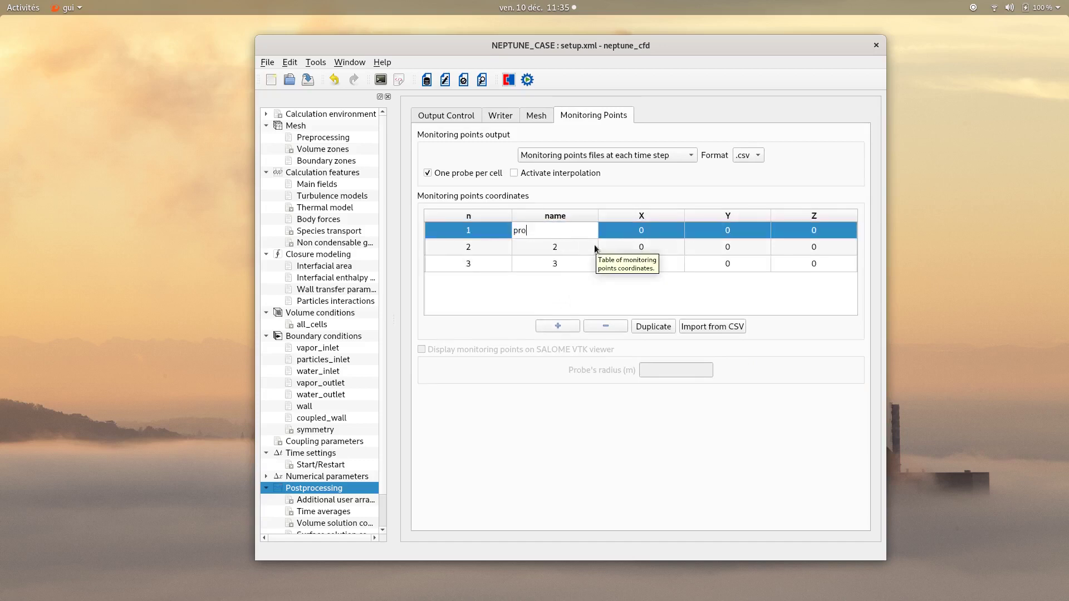
type("be1")
double_click(583, 248)
type("probe2")
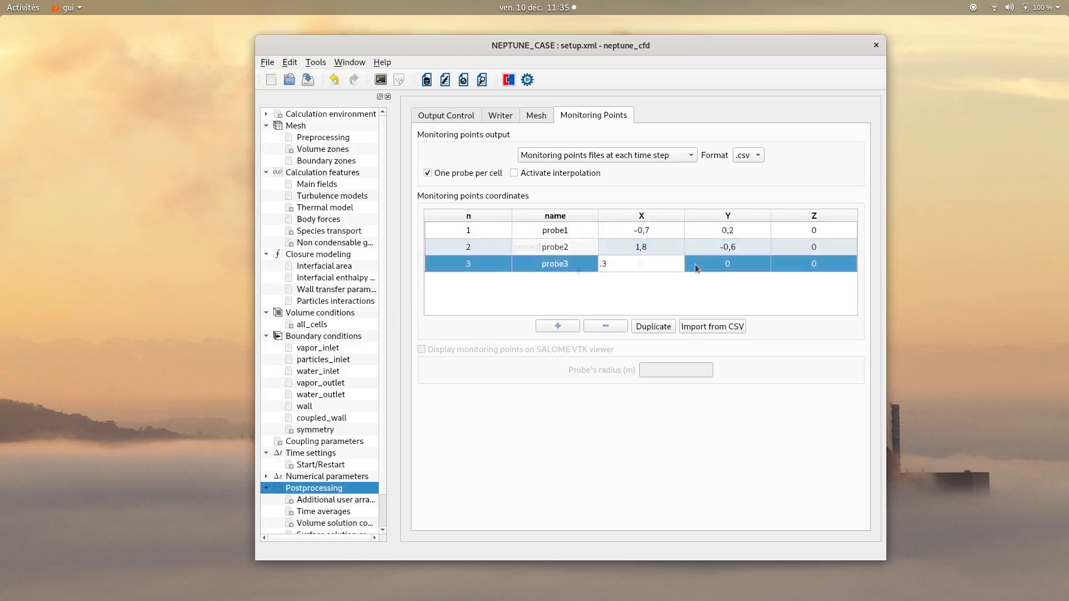
Set the coordinates of probe3 to X 0.3 and Y 0.6.
type(",3")
key("Return")
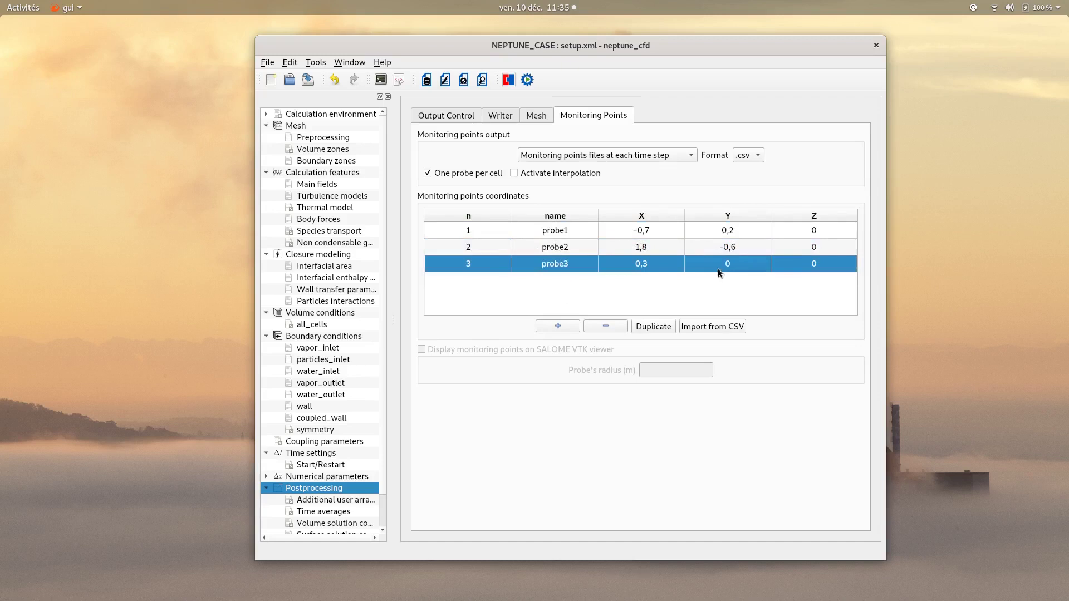
double_click(722, 266)
type("0.6")
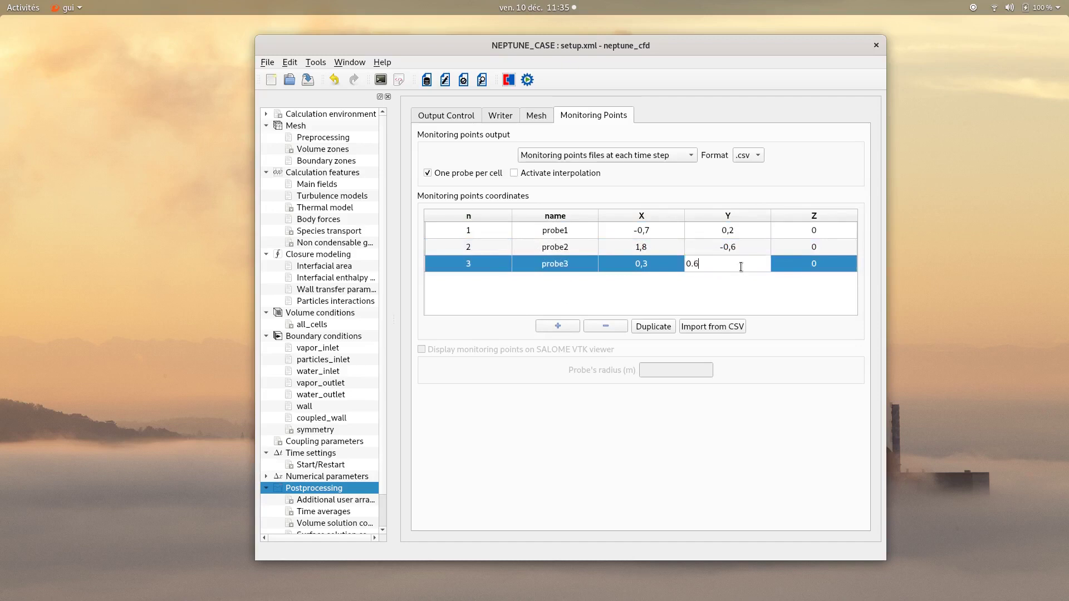
left_click(763, 283)
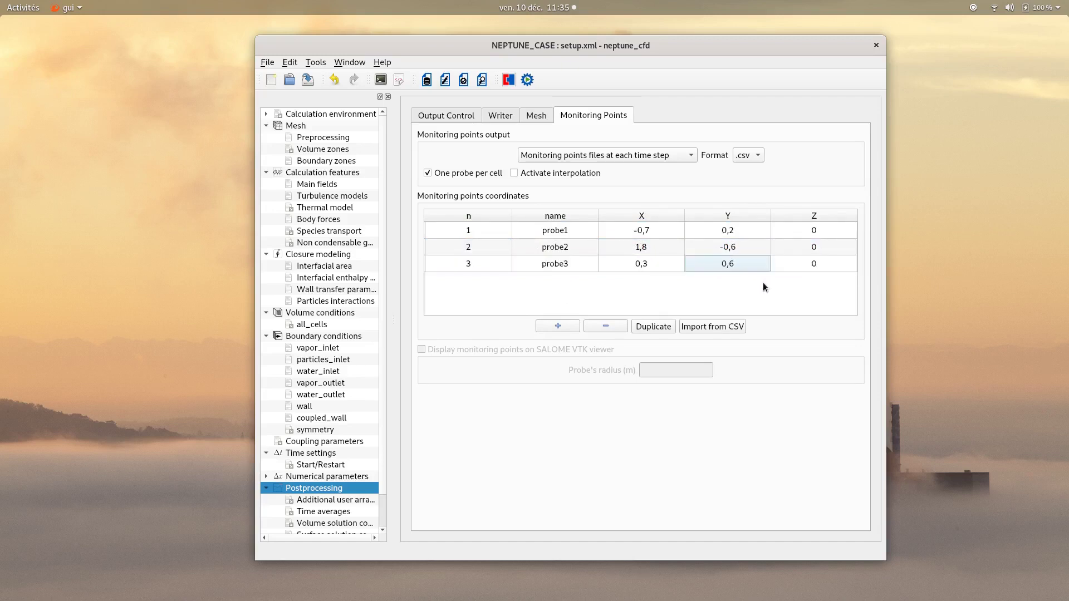
Set the monitoring points file format to .dat, and save and close the case setup.
left_click(748, 155)
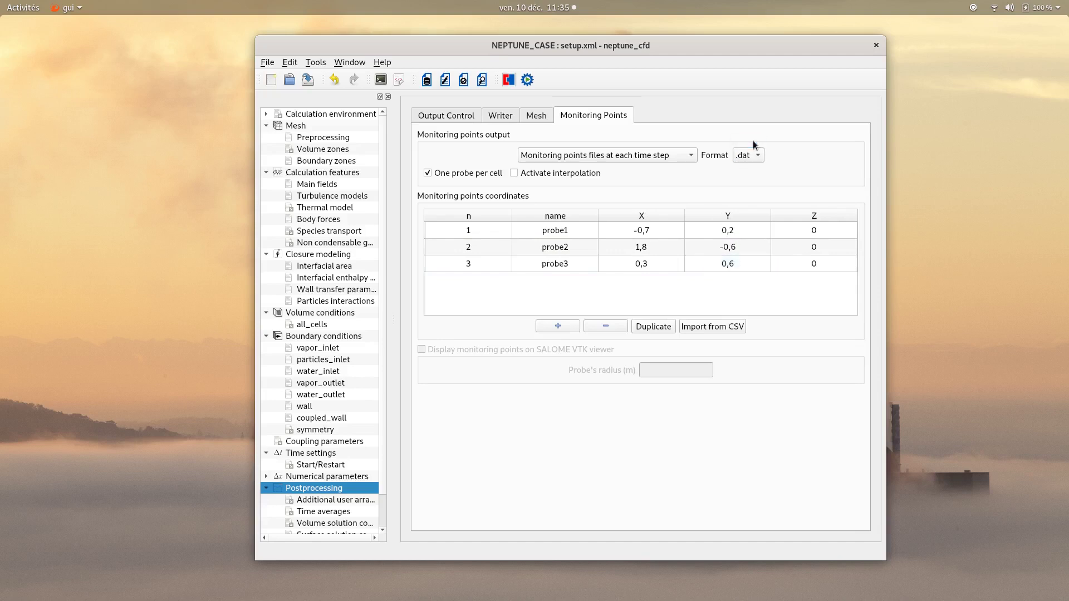
left_click(305, 81)
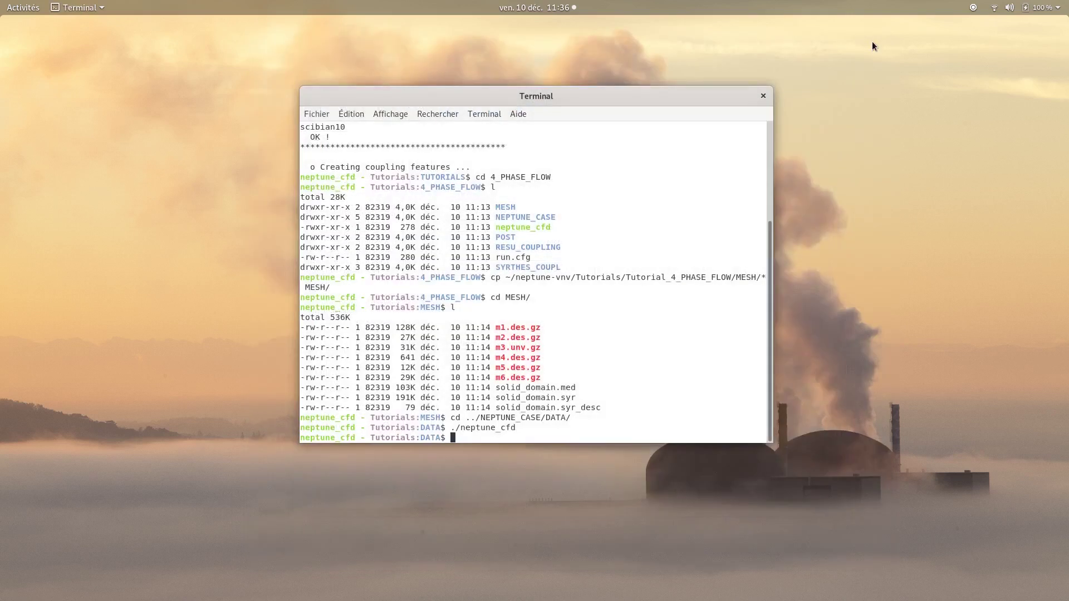
left_click(876, 45)
In a new terminal tab, change to the case's ../SRC directory and list its contents.
left_click(318, 113)
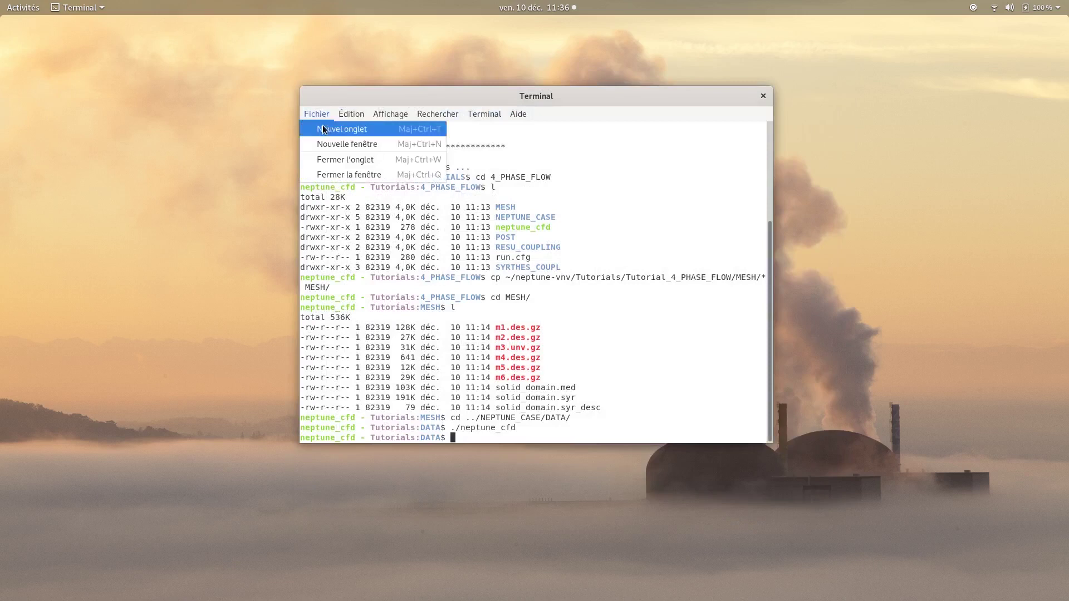
left_click(323, 130)
type("cd ../SR")
key("Tab")
key("Return")
type("ll")
key("Return")
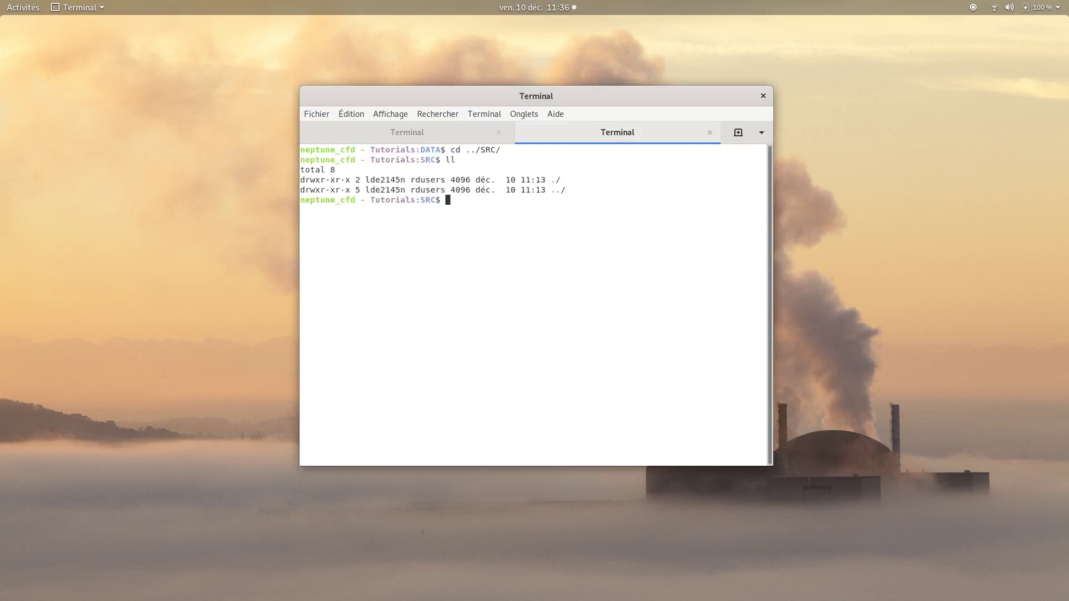
Try to copy all files from ~/neptune-vnv/Tutorials/Tutorial_4_PHASE_FLOW/NEPTUNE_CASE/SRC/ without giving a destination.
type("cp ~/ne")
key("Tab")
type("T")
key("Tab")
type("T")
key("Tab")
type("4")
key("Tab")
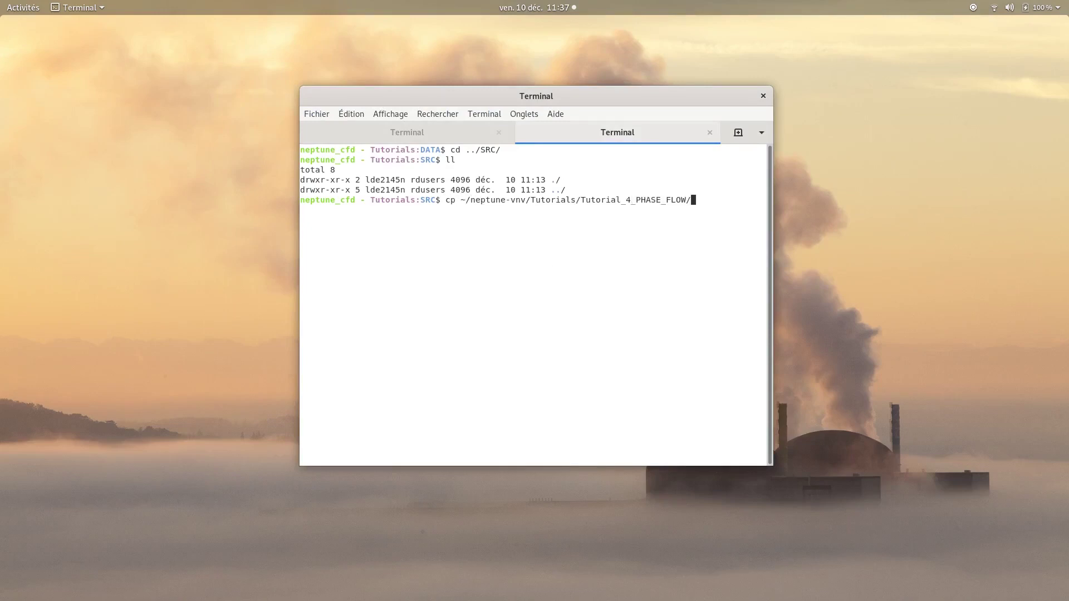
type("NE")
key("Tab")
type("SR")
key("Tab")
type("*")
key("Return")
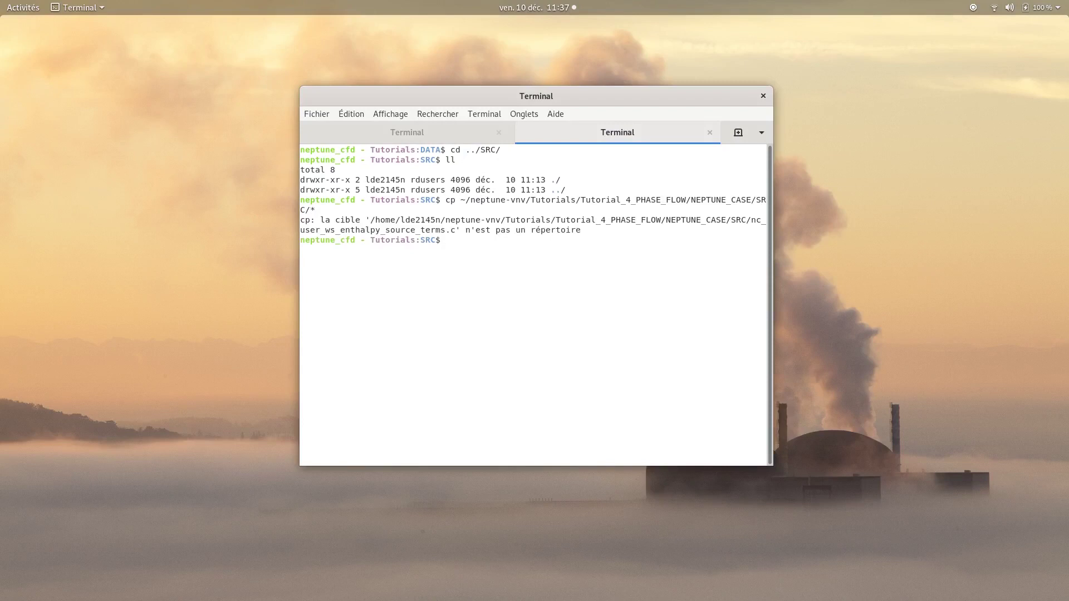
Rerun the copy of the tutorial's SRC files with the current directory as destination, and list the directory.
key("Up")
type(".")
key("Return")
type("l")
key("Return")
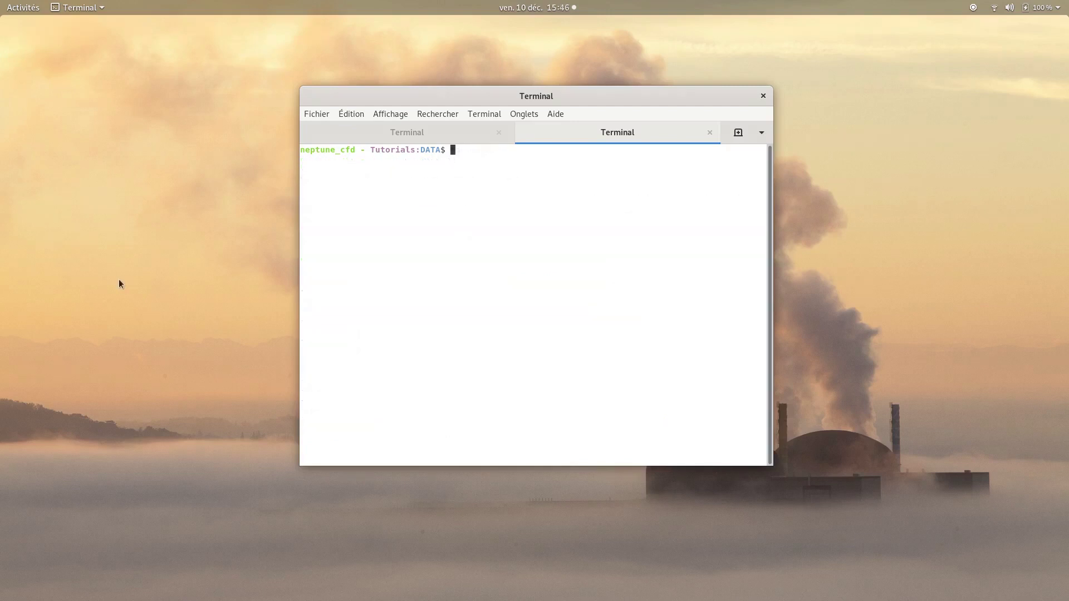
Change from the DATA directory to ../../SYRTHES_COUPL/ and list its contents.
type("cd ../../SY")
key("Tab")
key("Return")
type("l")
key("Return")
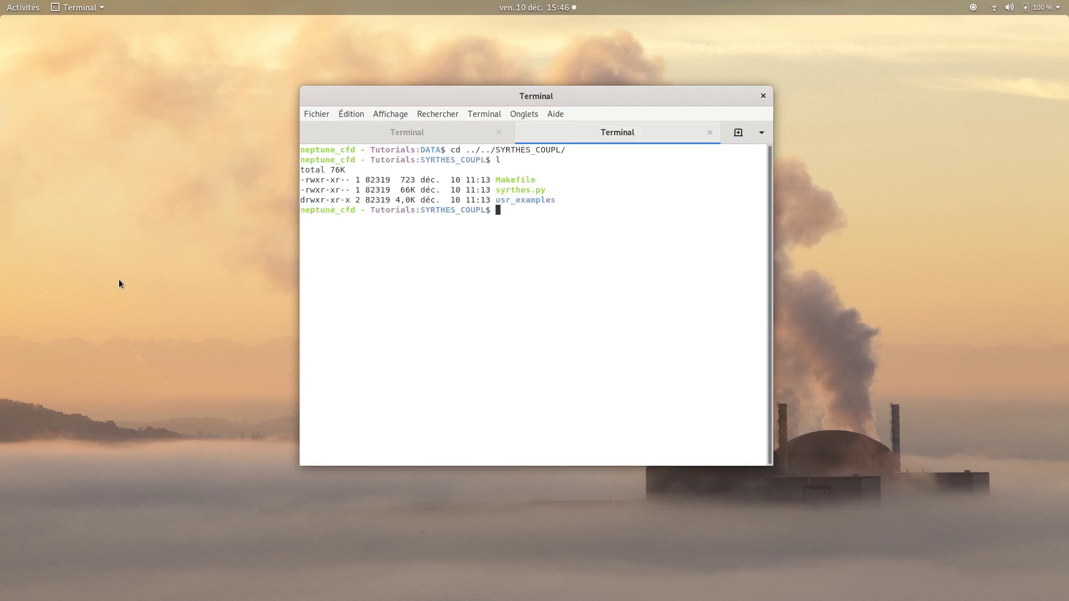
Load the SYRTHES environment with source_syrthes and launch the SYRTHES interface by running syrthes.py.
type("source_syrthes")
key("Return")
type("syrthes.")
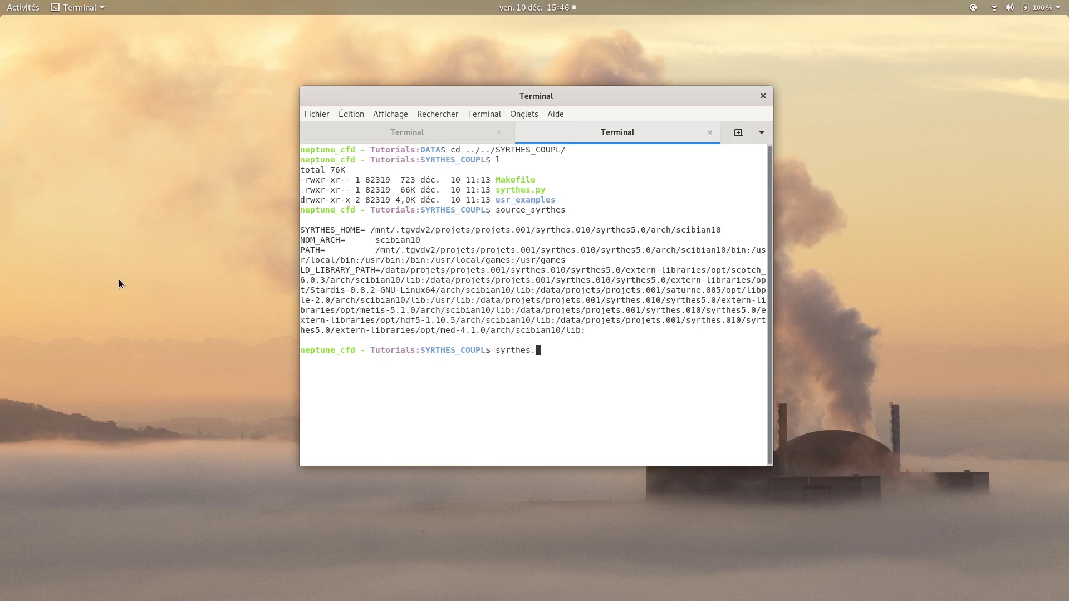
type("py")
key("Return")
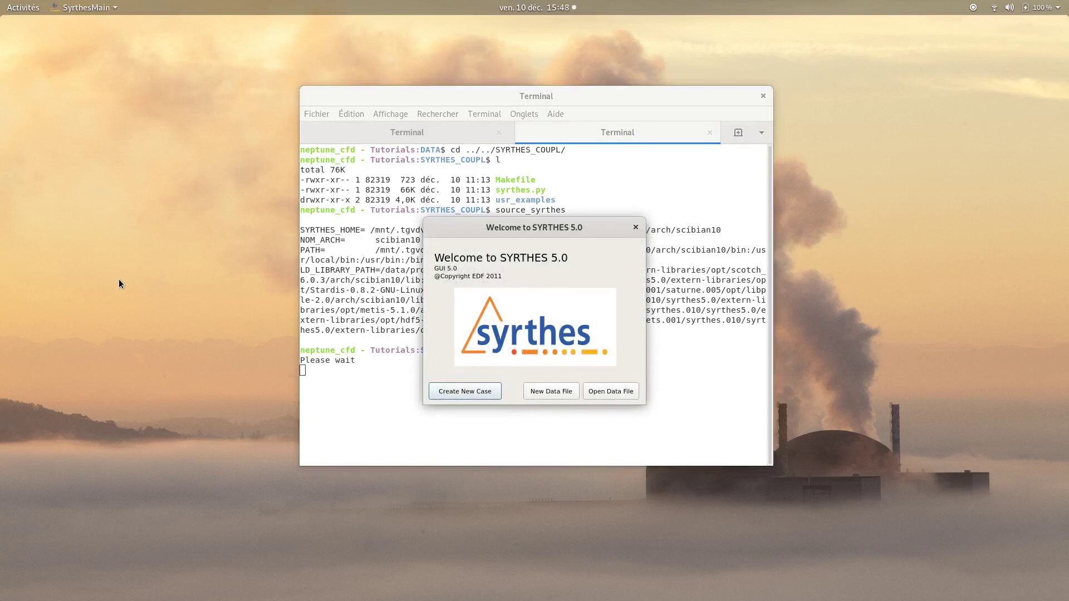
Create a new data file in the current case, titled 4_PHASE_FLOW, with Conjugate Heat Transfer enabled as additional physical modelling.
left_click(562, 392)
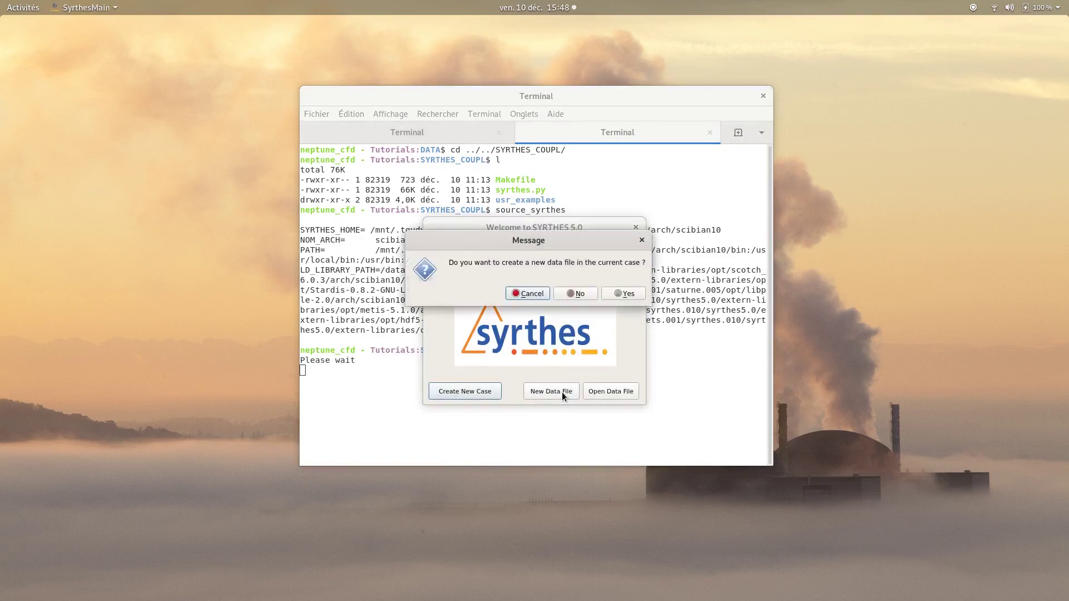
left_click(625, 293)
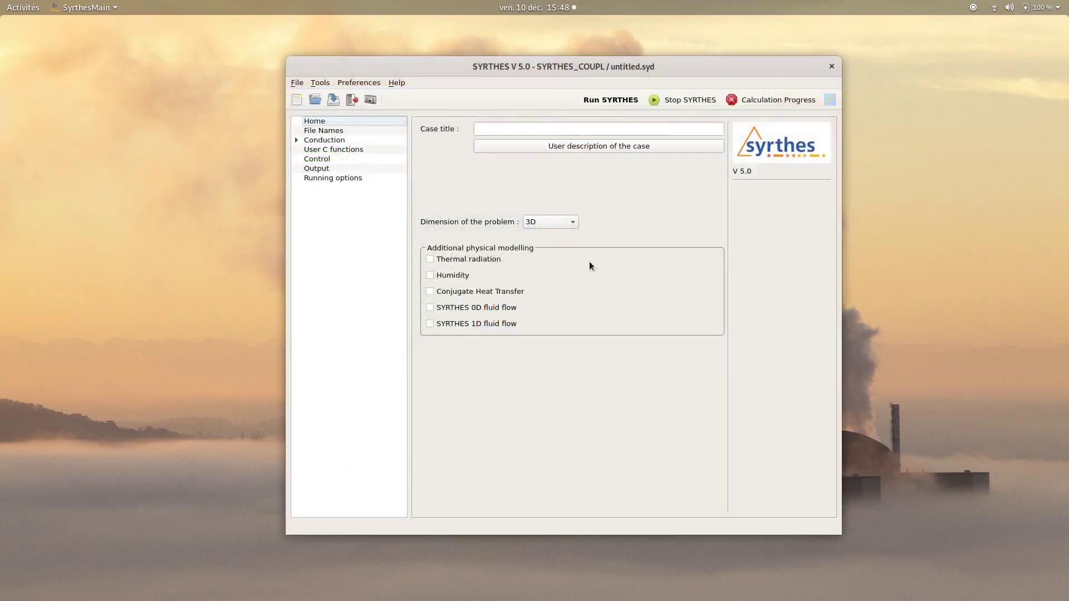
left_click(555, 130)
type("4_P")
type("HA")
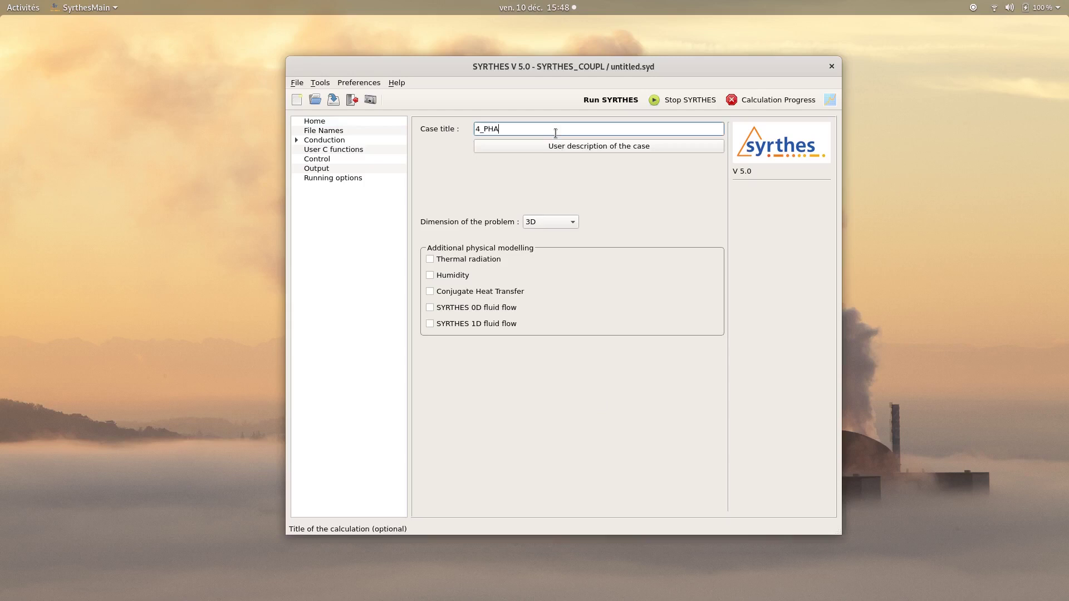
type("SE_FLOW")
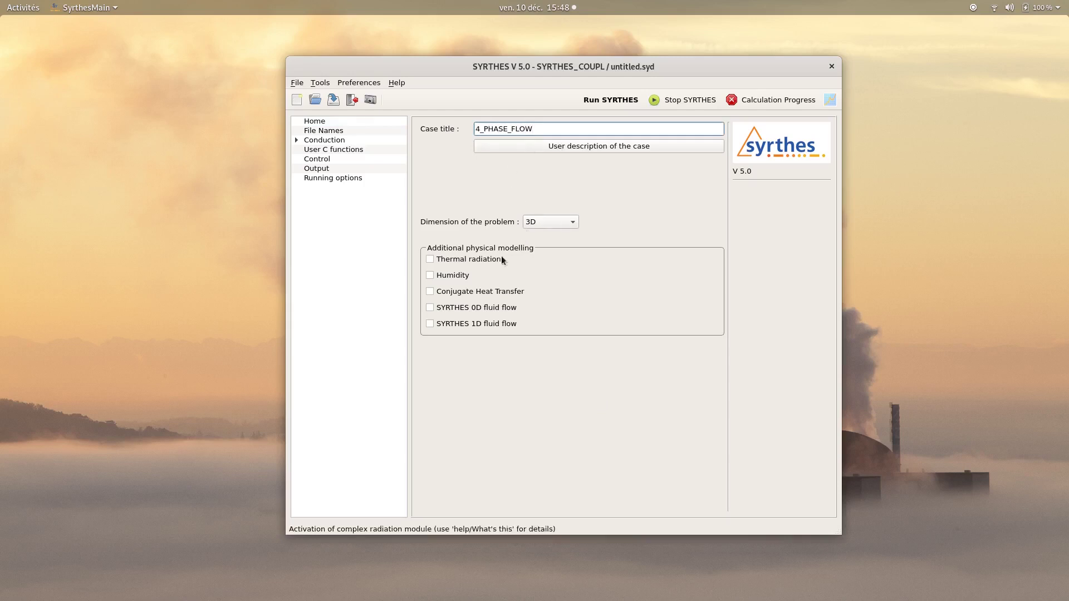
left_click(470, 293)
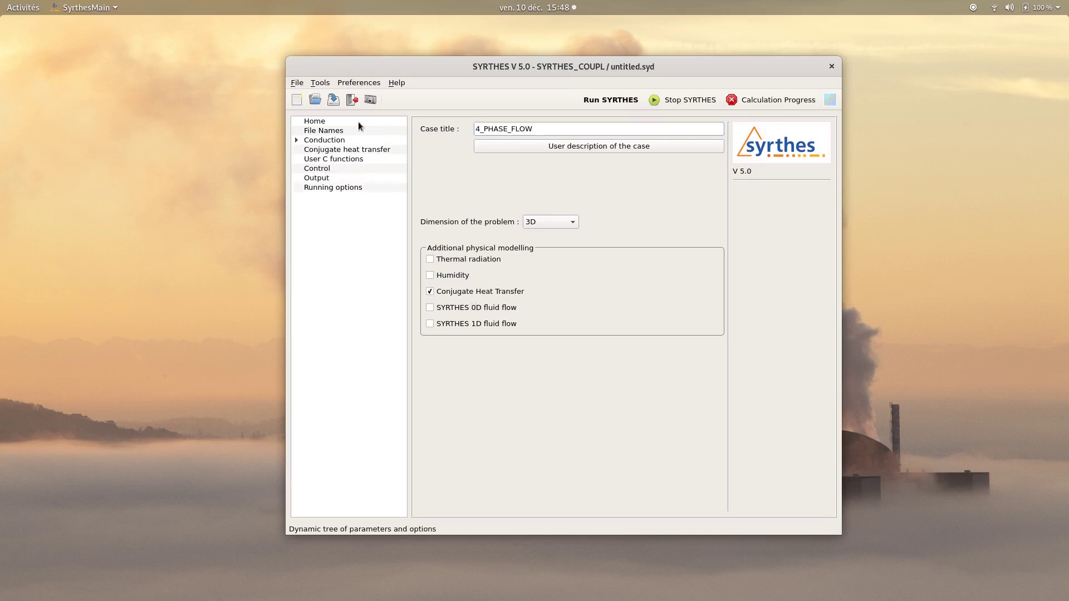
Load solid_domain.med from the MESH folder as the conduction mesh and accept its conversion to the syr format.
left_click(336, 133)
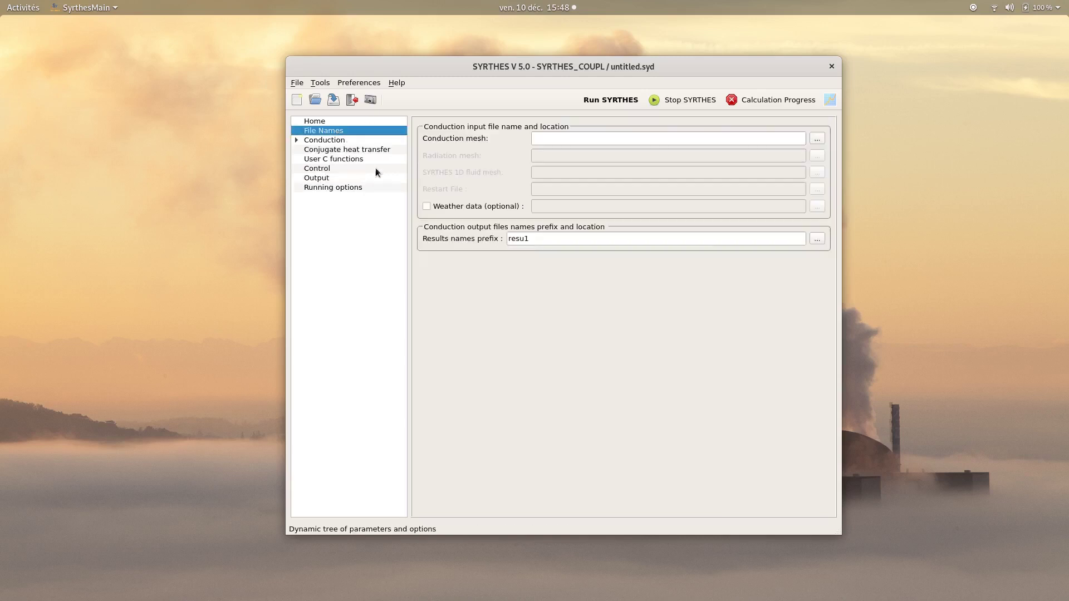
left_click(817, 138)
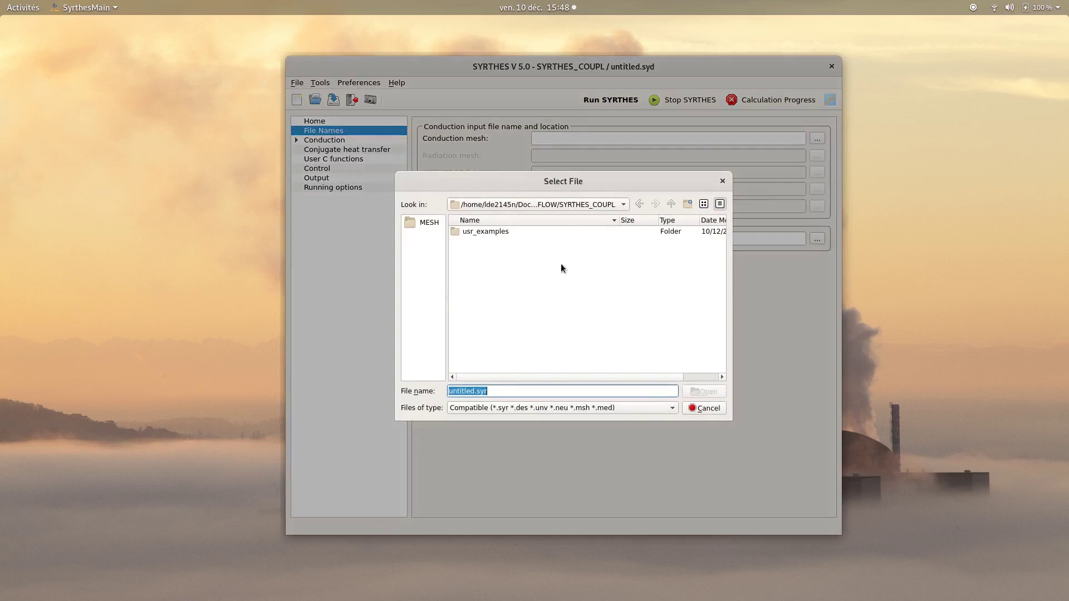
left_click(673, 205)
double_click(474, 233)
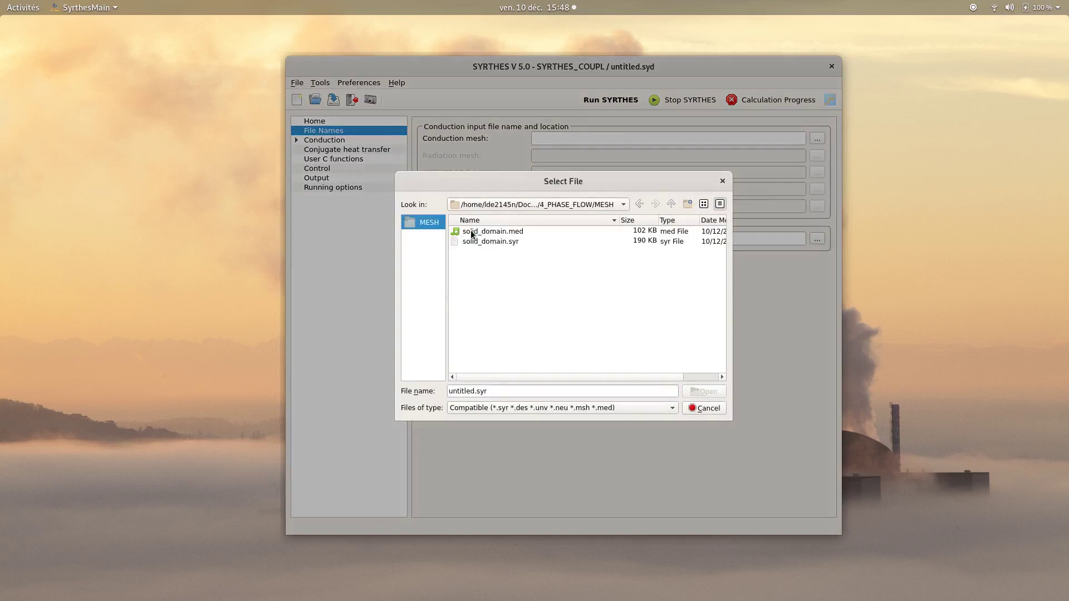
double_click(507, 233)
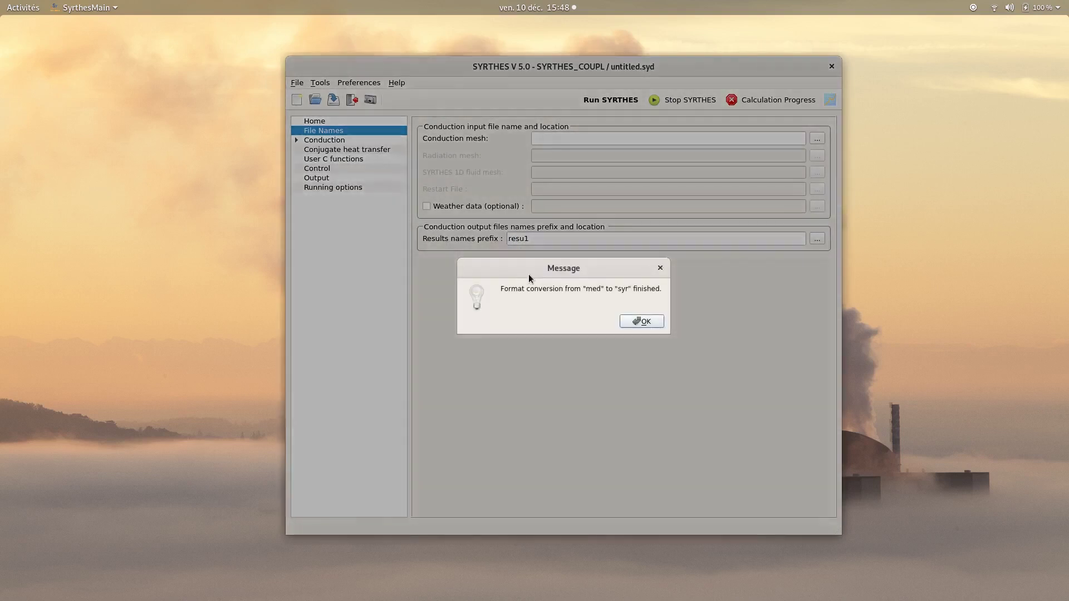
left_click(642, 322)
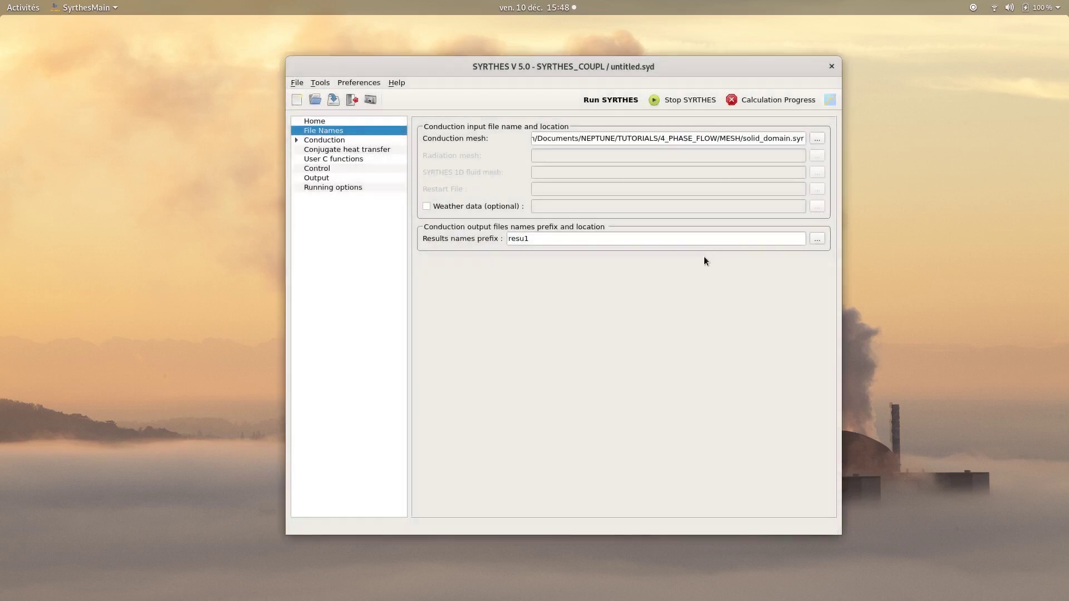
Define a constant initial temperature of 220 °C for all references (-1) in the conduction initial conditions.
left_click(322, 143)
left_click(300, 140)
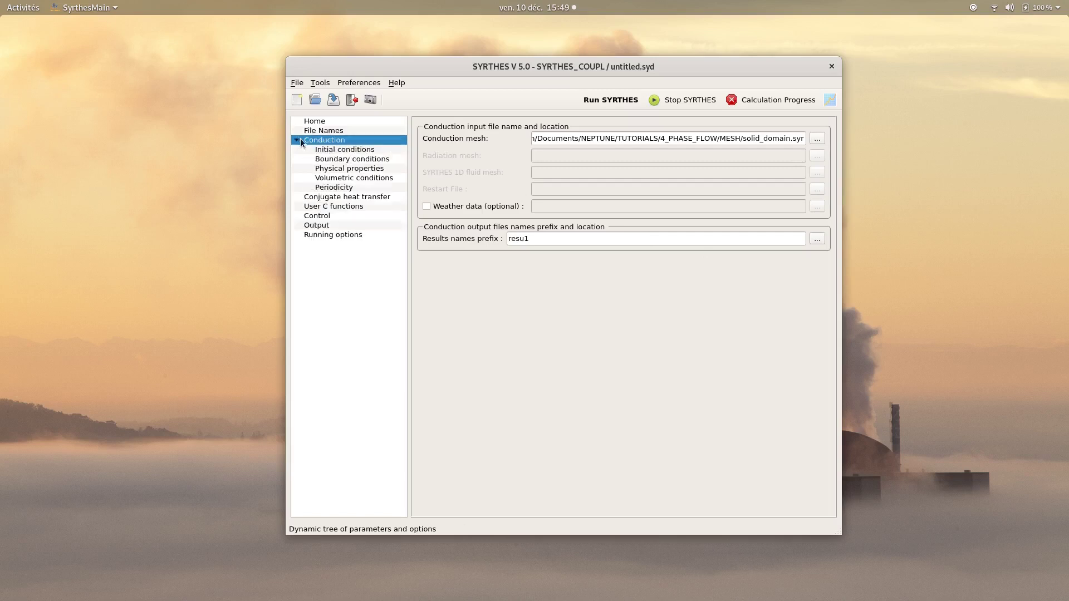
left_click(336, 152)
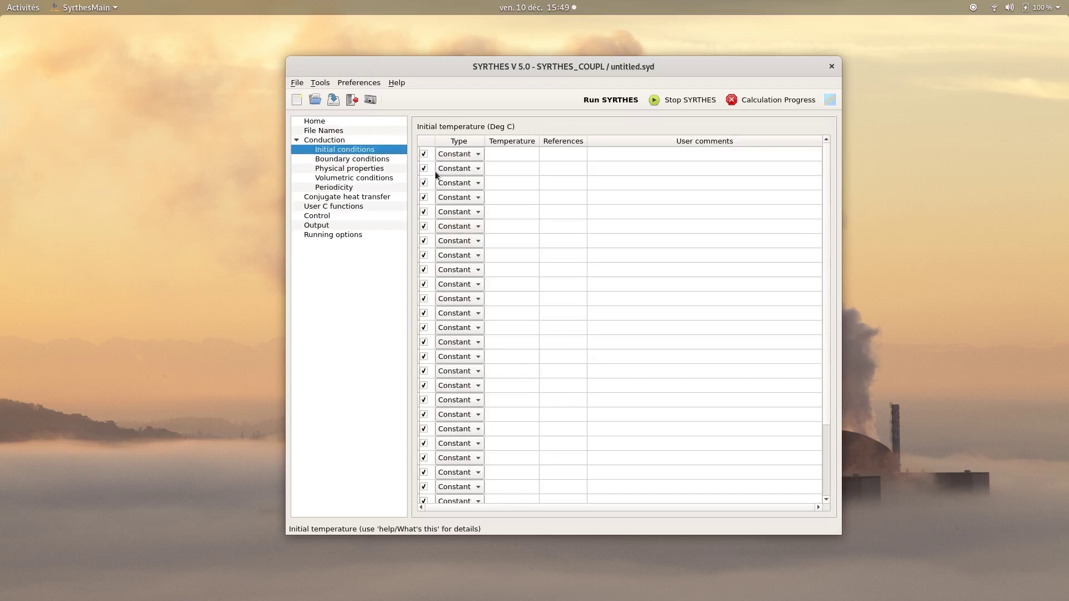
double_click(516, 156)
type("220.")
left_click(551, 154)
double_click(551, 154)
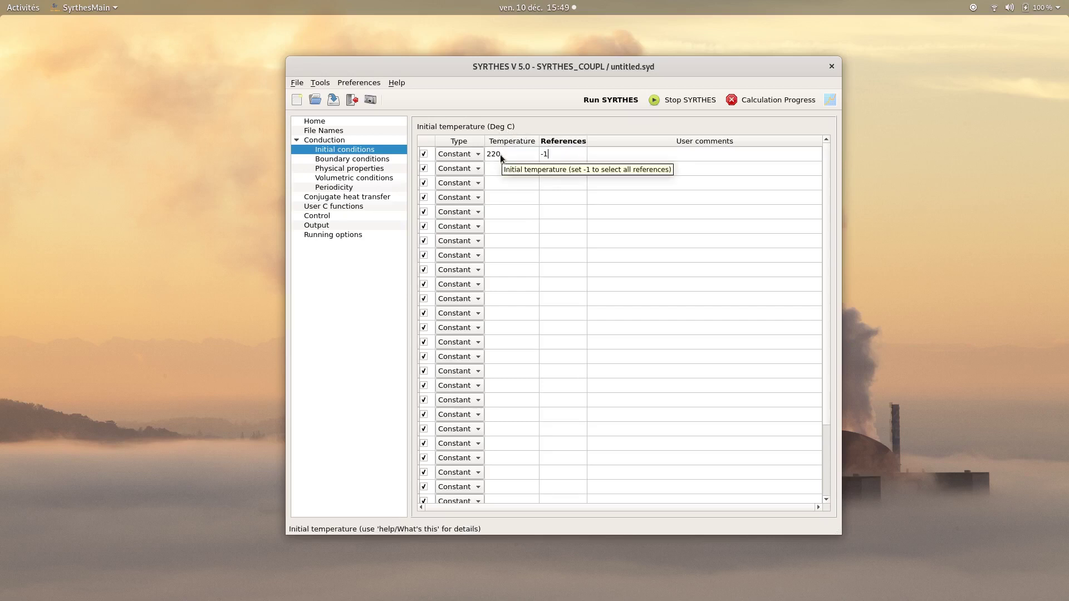
Add a constant flux boundary condition of 0.0 W/m² on reference 5.
left_click(359, 162)
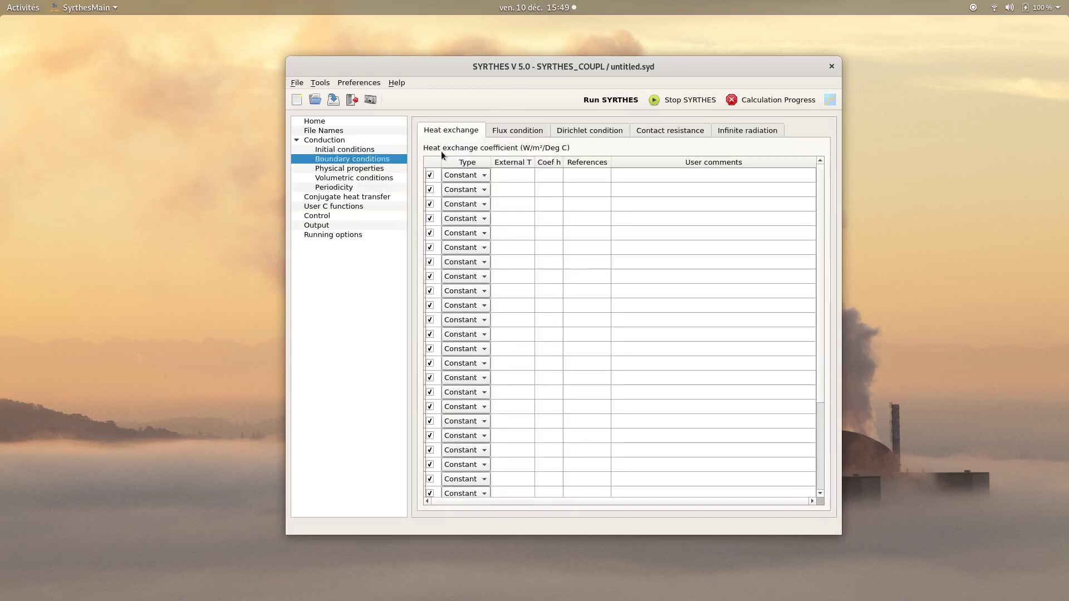
left_click(507, 130)
left_click(509, 175)
left_click(501, 171)
type("0.0")
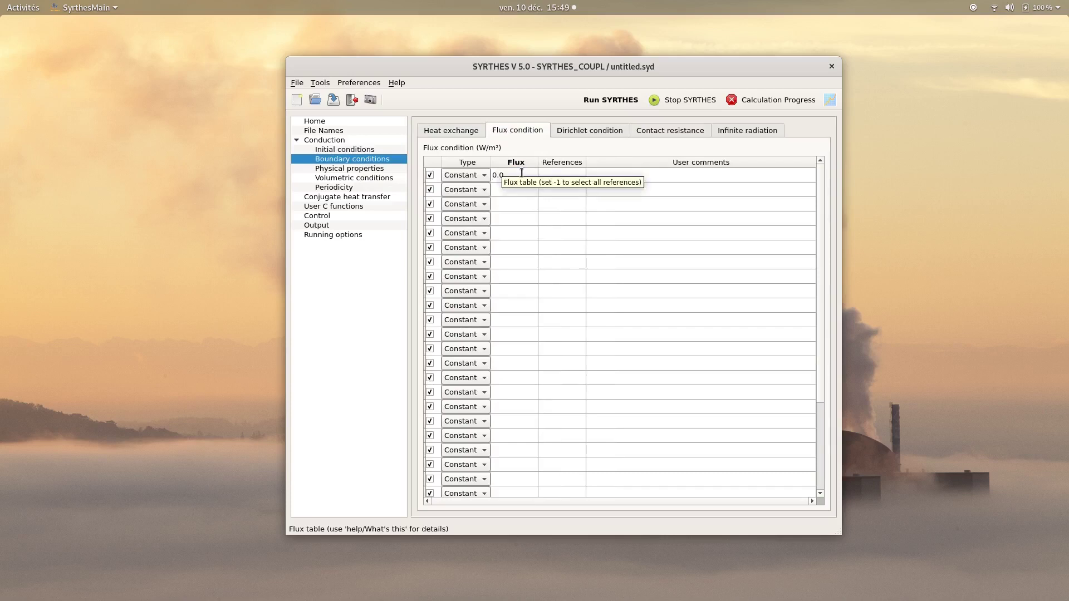
left_click(575, 176)
left_click(573, 174)
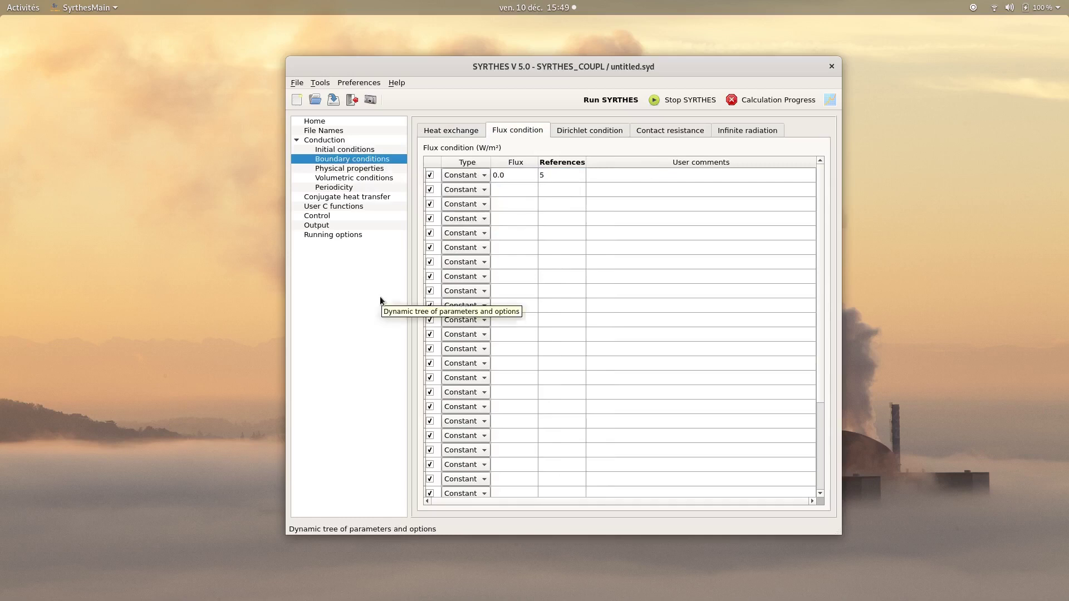
Define constant isotropic solid properties with ρ 8000, Cp 531 and k 17 for all references (-1).
left_click(358, 168)
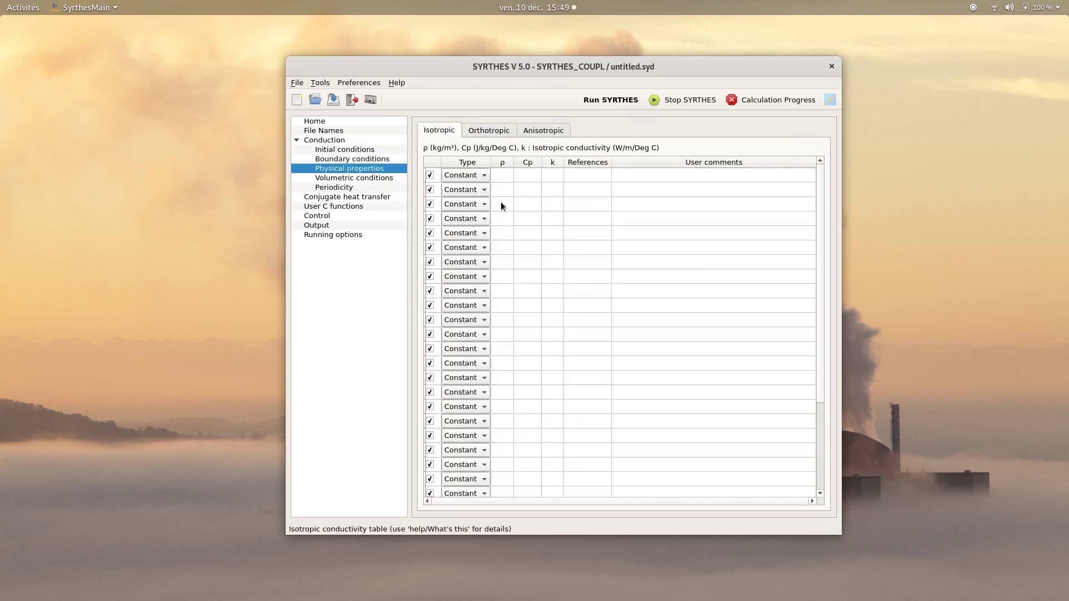
left_click(525, 175)
type("531")
left_click(557, 177)
type("17")
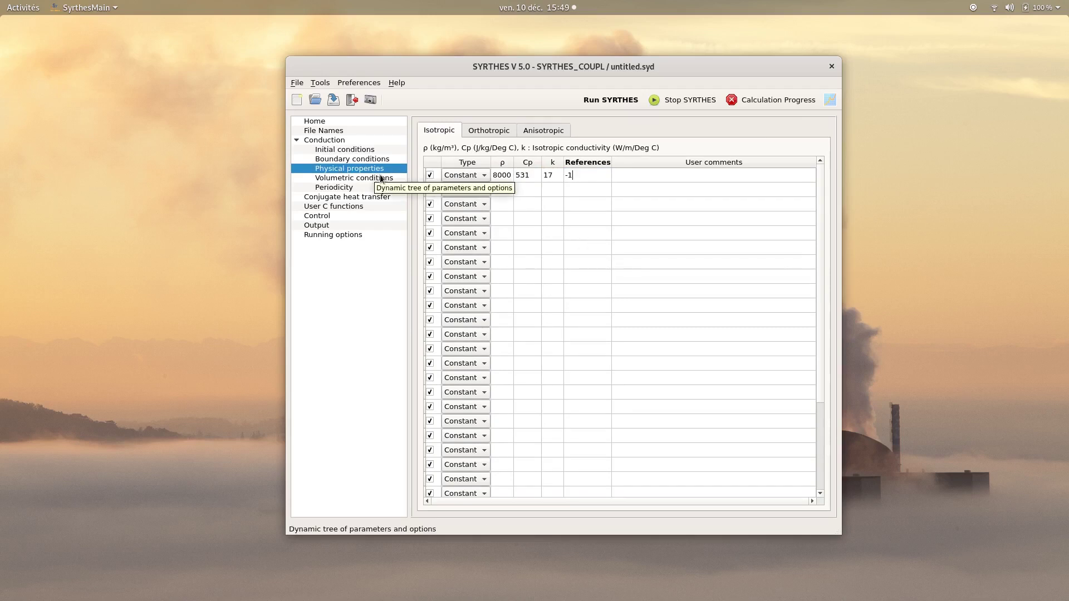
Define a conjugate heat transfer surface coupling with the CFD instance NEPTUNE_CASE on reference 4.
left_click(348, 197)
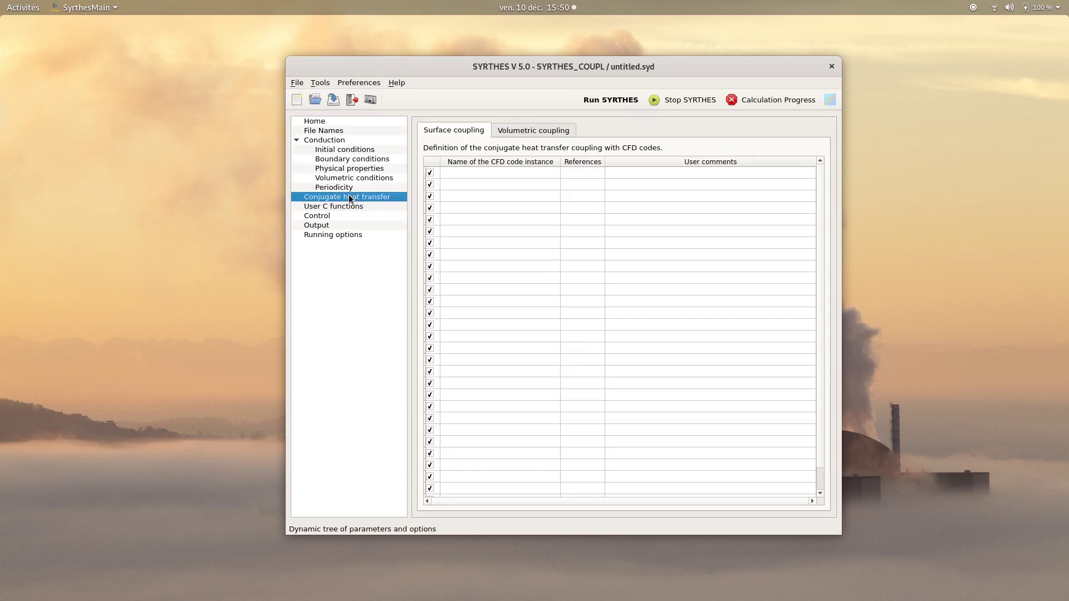
double_click(481, 170)
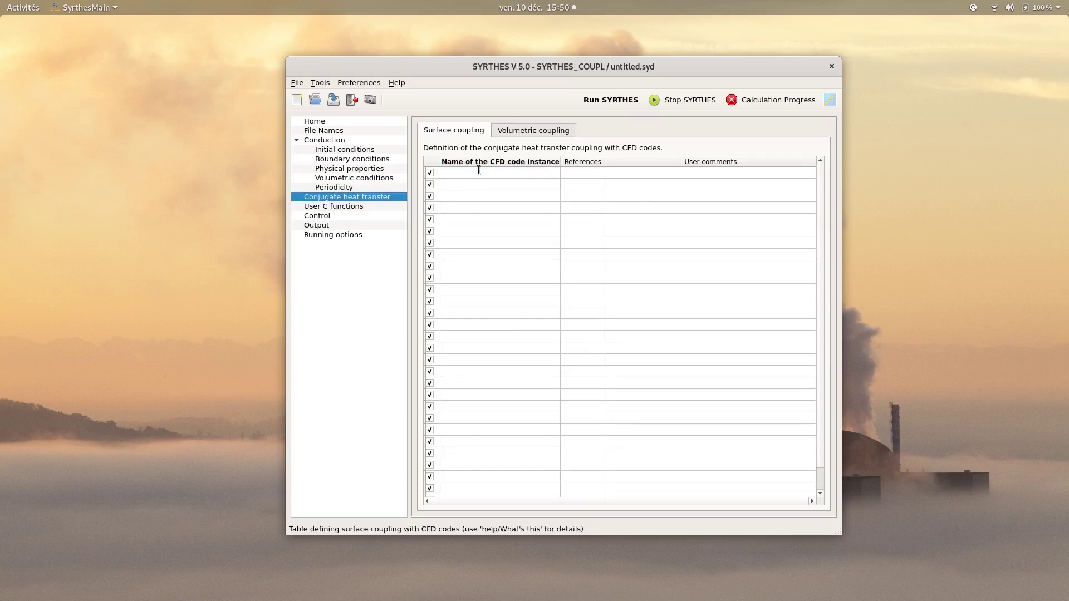
type("NEPTU")
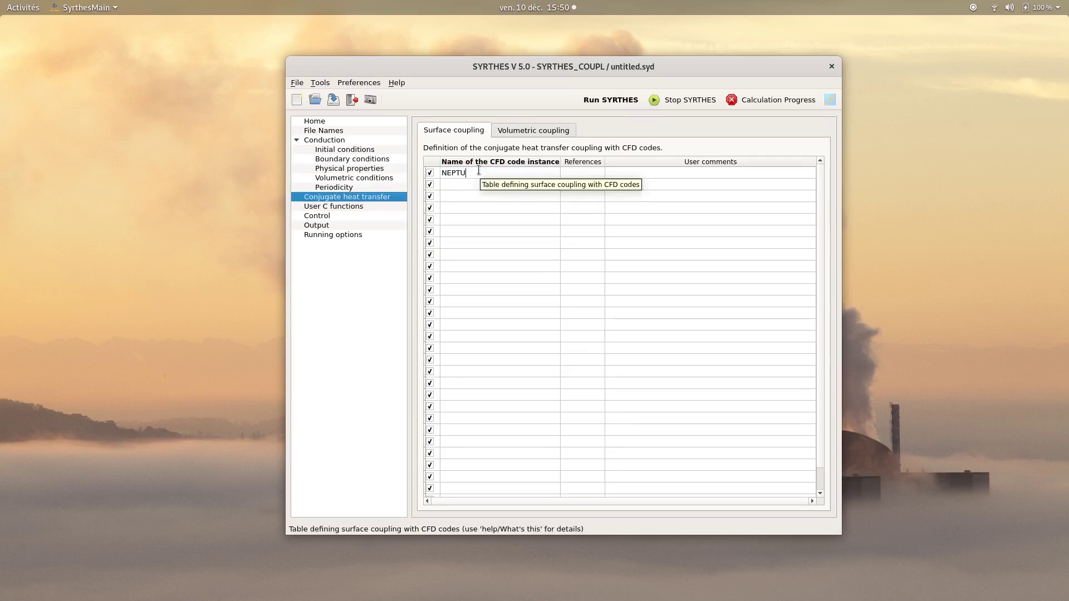
type("NE_CASE")
left_click(563, 178)
type("4")
left_click(560, 188)
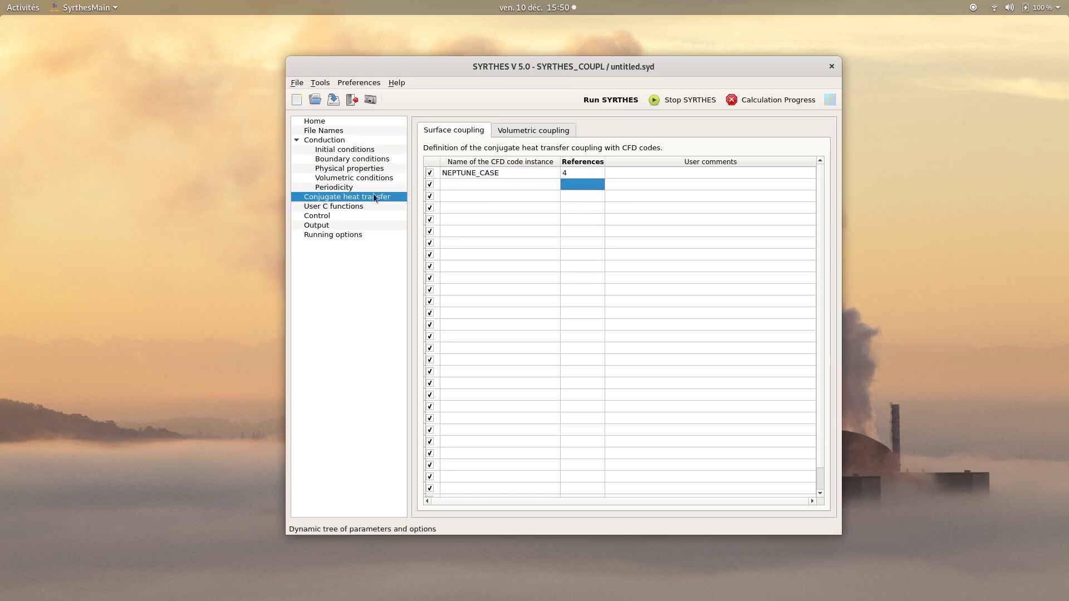
Set the global number of time steps to 1000000 with a constant time step of 0.001 s.
left_click(329, 216)
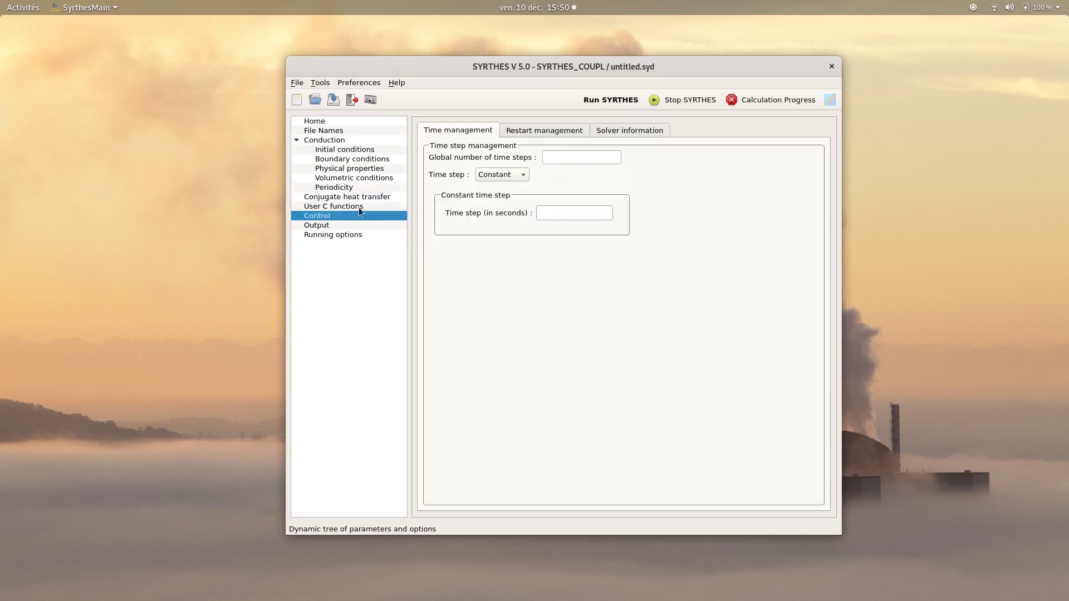
left_click(569, 157)
type("1000000")
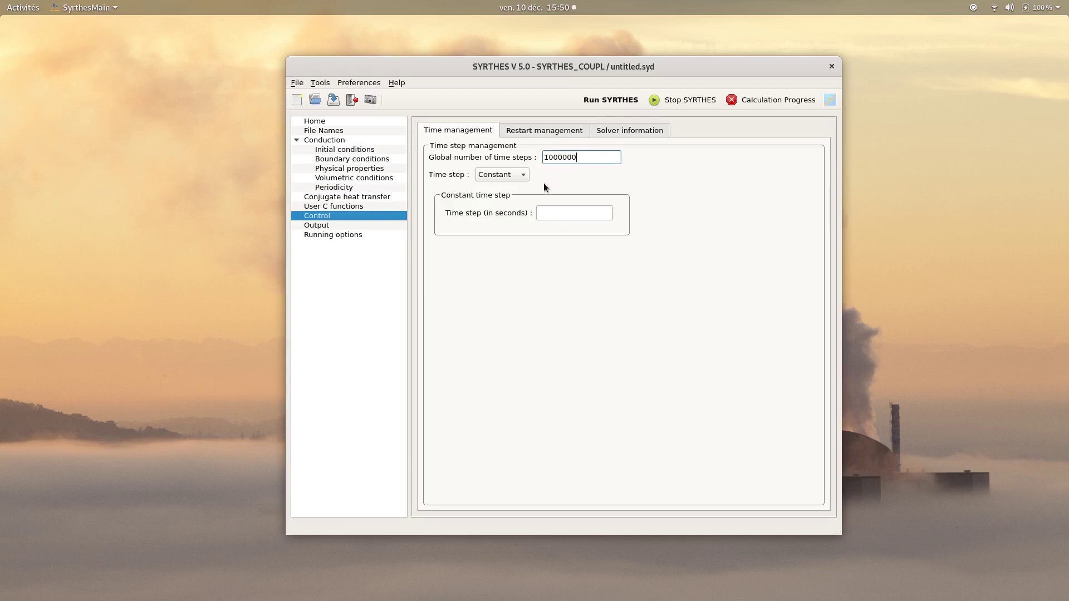
left_click(543, 214)
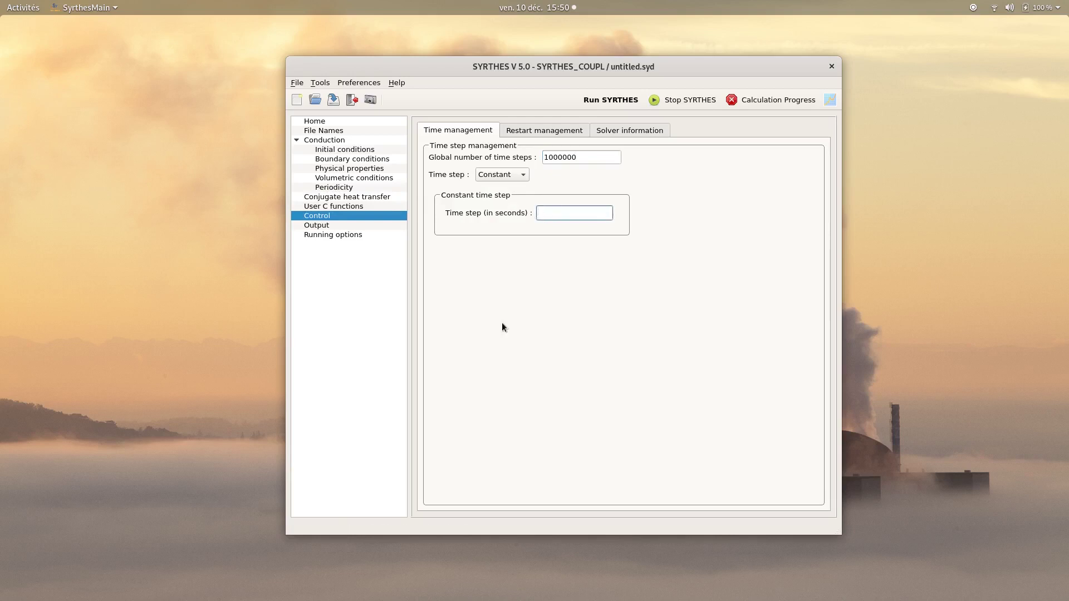
type("0.001")
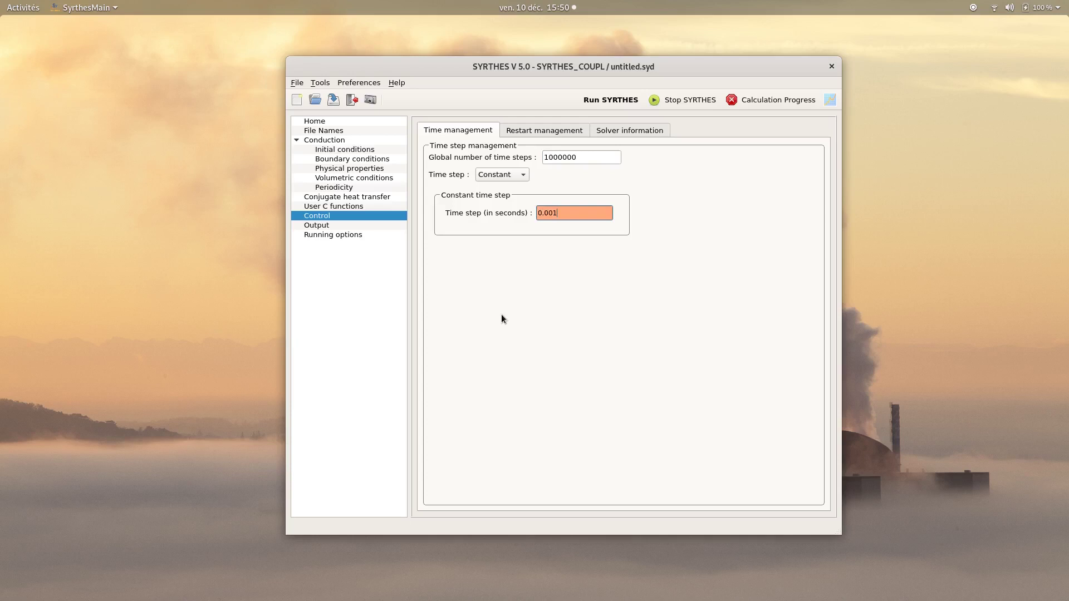
Enable transient output of the 3D result fields every 0.1 seconds.
left_click(314, 226)
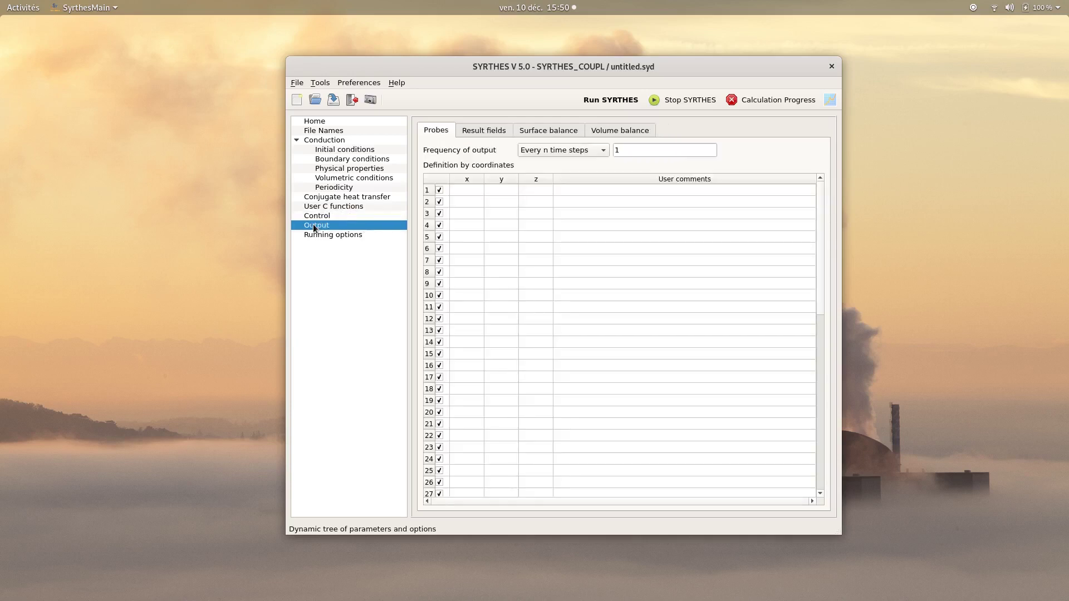
left_click(494, 134)
left_click(446, 163)
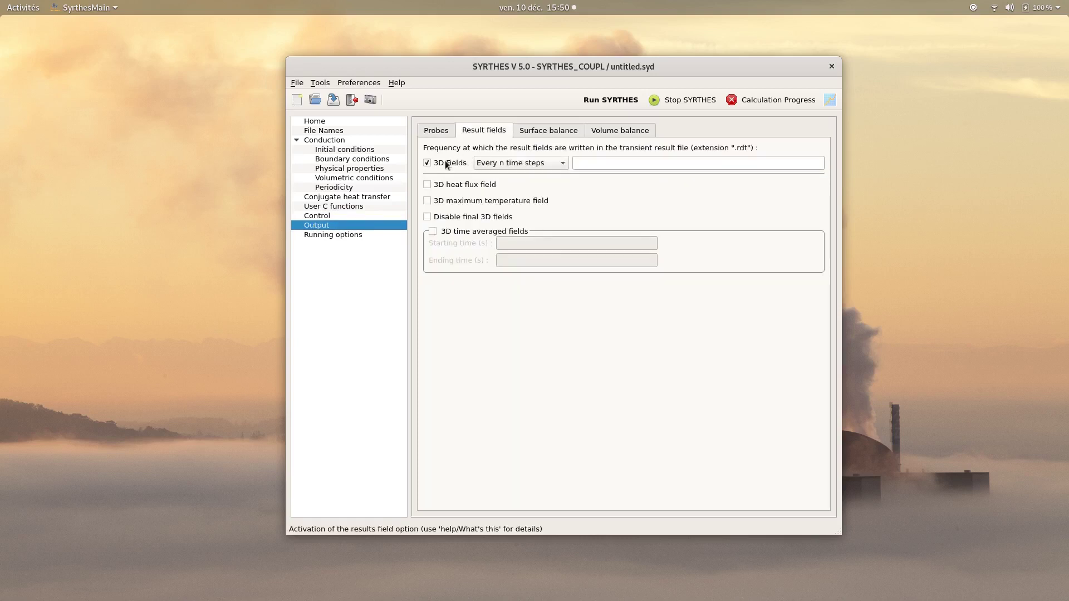
left_click(554, 163)
left_click(543, 176)
left_click(608, 164)
type("01")
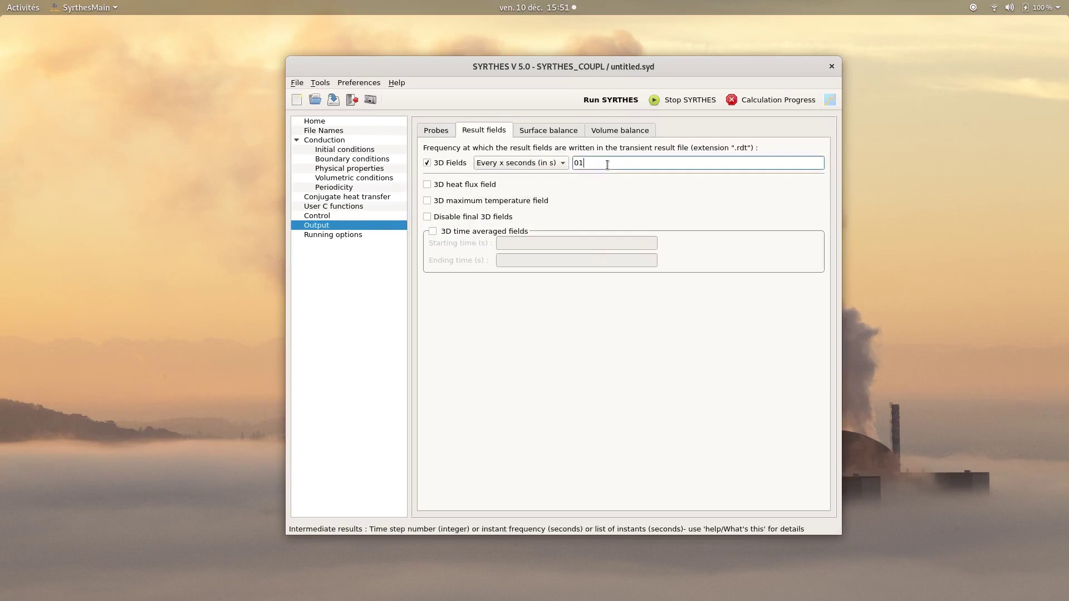
type(".1")
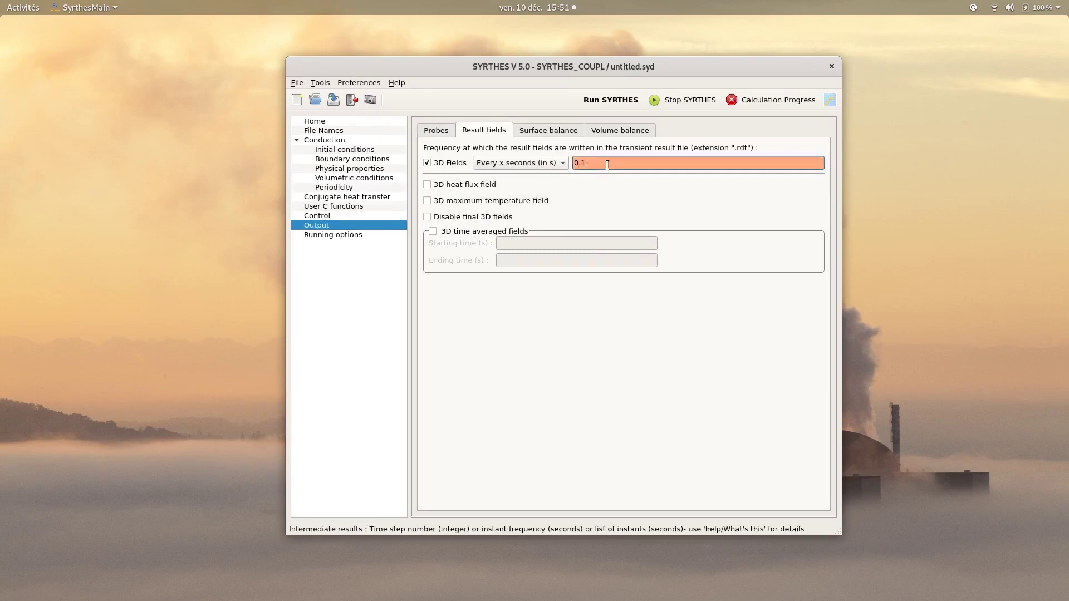
Save the SYRTHES data file as 4_PHASE_FLOW.syd in the SYRTHES_COUPL folder.
left_click(335, 101)
type("4_PHA")
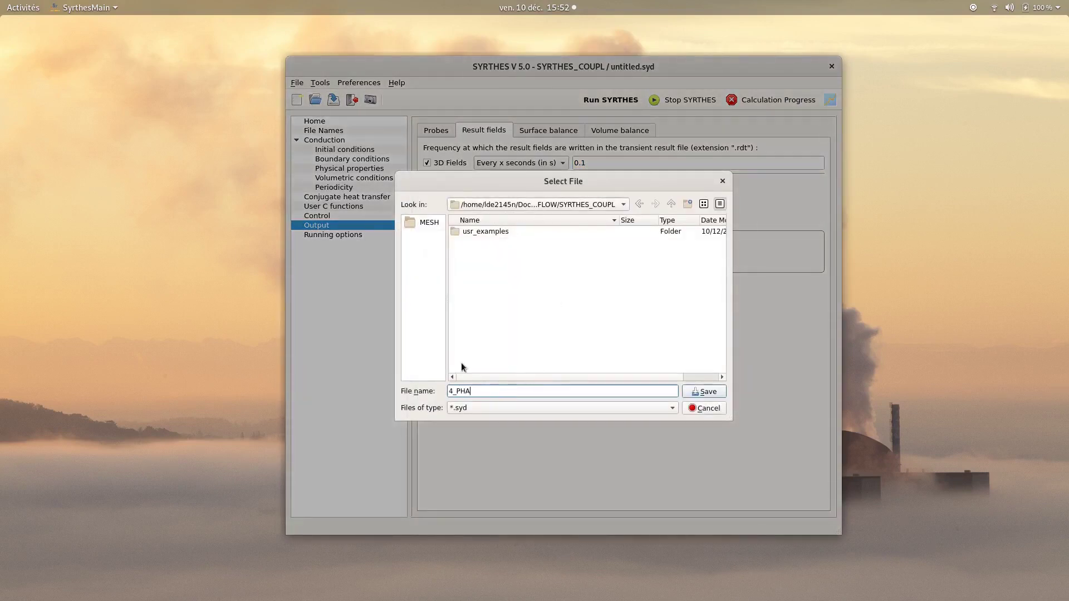
type("SE_FLOW.syd")
left_click(695, 393)
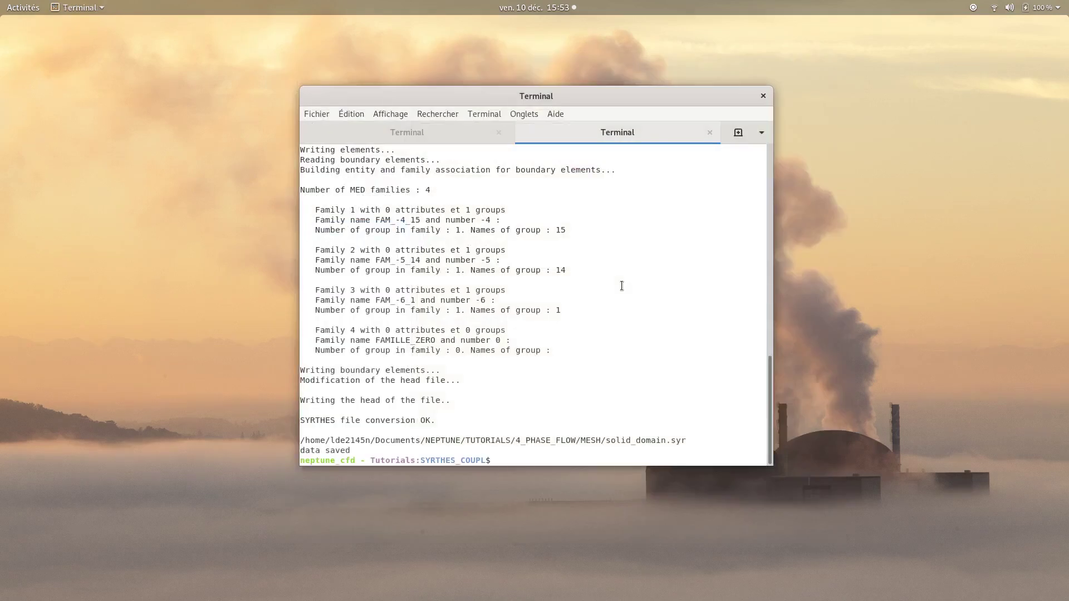
In the terminal, list the SYRTHES_COUPL directory, then move up to the parent 4_PHASE_FLOW directory and list its contents.
type("l")
key("Return")
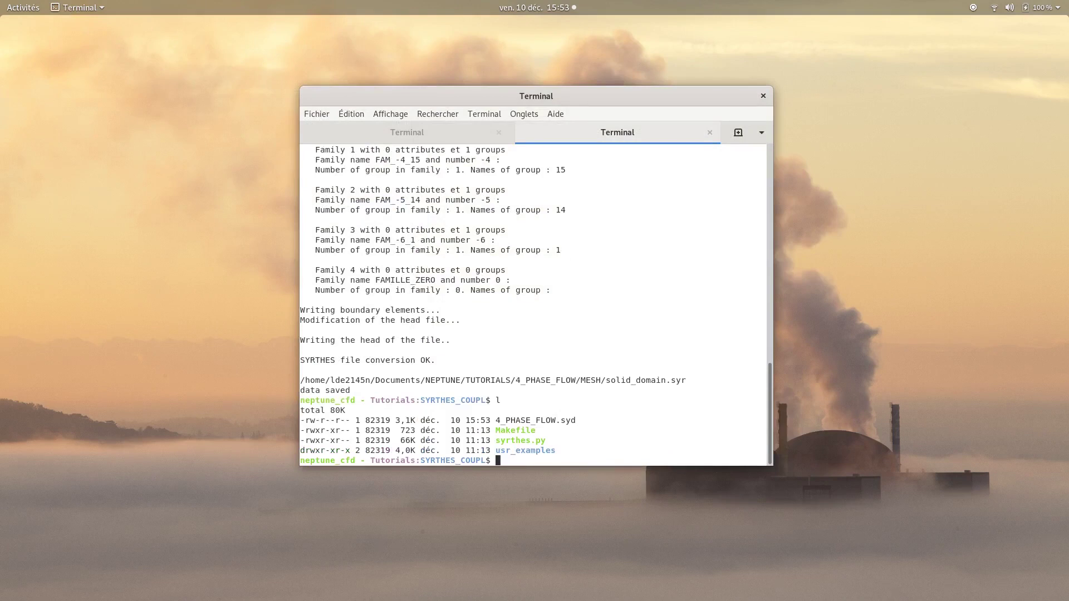
type("cd ..")
key("Return")
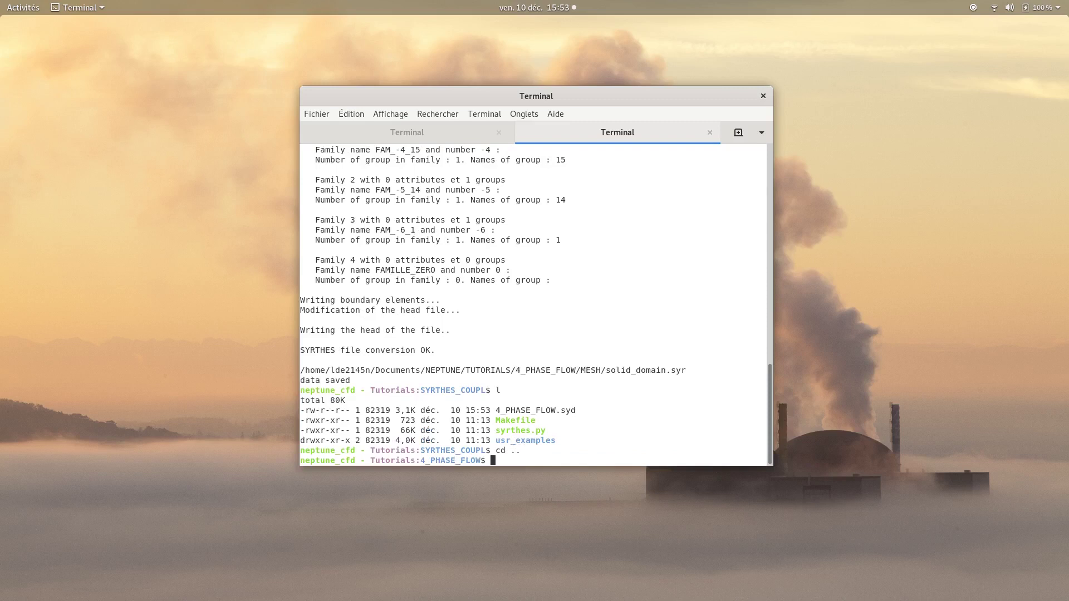
type("l")
key("Return")
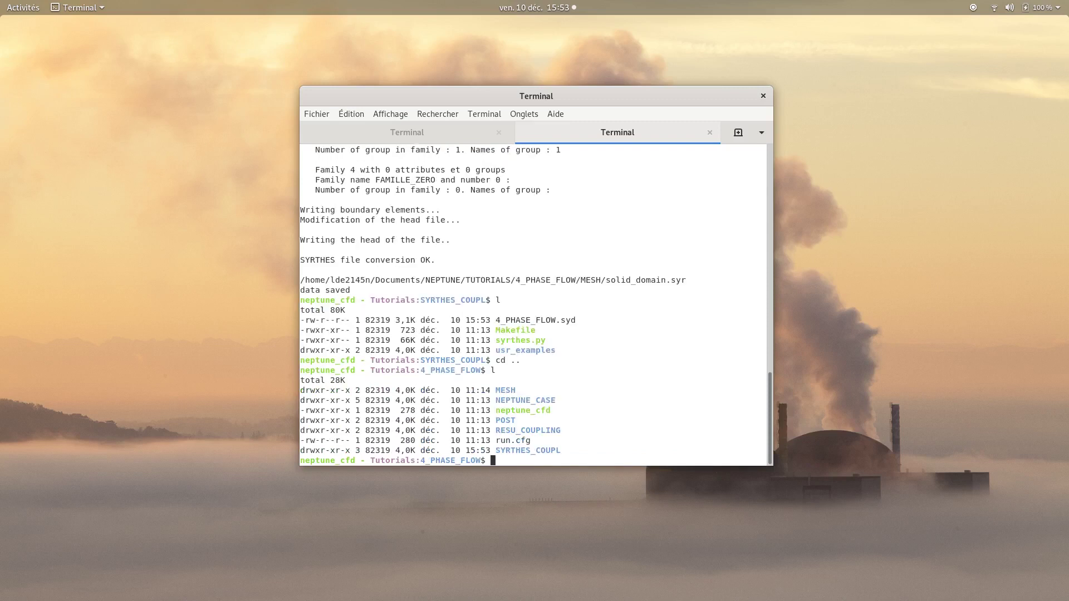
Open run.cfg in vi and set n_procs_weight of the neptune_case section to 5.
type("vi run.cfg")
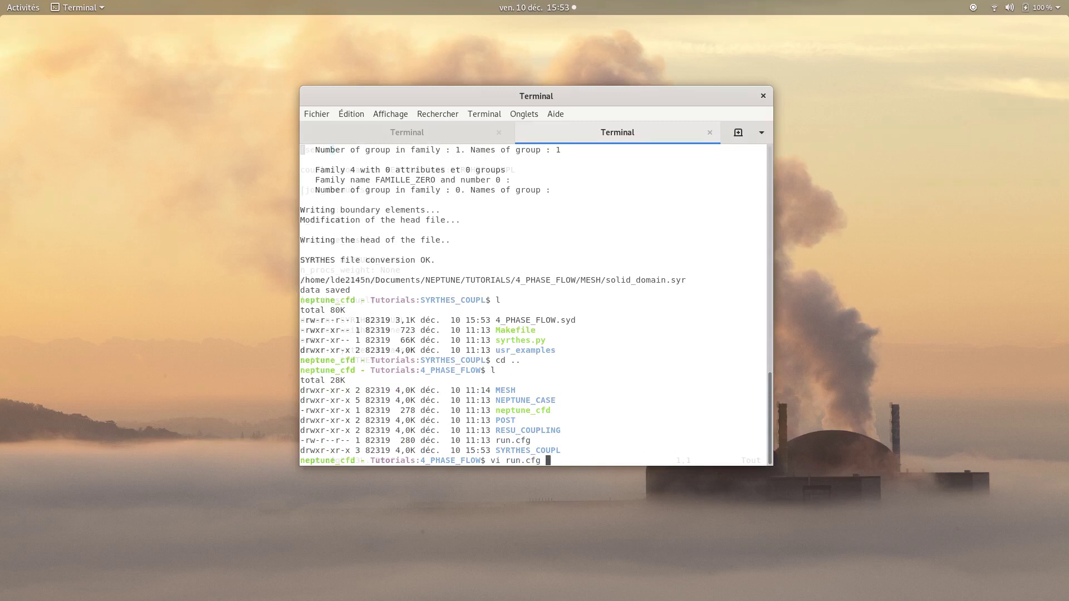
key("Return")
key("Down")
key("Down")
key("Down")
key("Down")
key("Down")
key("Down")
key("Down")
key("Down")
key("Down")
key("Down")
key("Down")
key("Down")
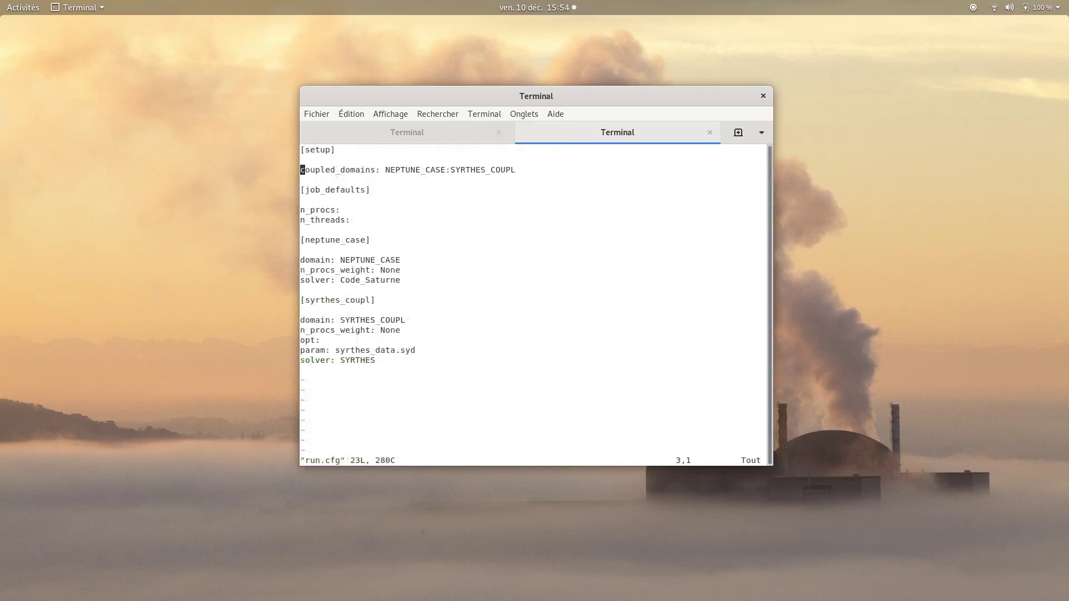
key("Right")
key("Right")
key("Right")
key("Right")
key("Right")
key("Right")
key("Right")
key("Right")
key("Right")
key("Right")
key("Right")
key("Right")
key("Right")
key("Right")
key("Right")
key("Right")
key("Right")
key("Right")
key("Right")
key("a")
key("BackSpace")
key("BackSpace")
key("BackSpace")
key("BackSpace")
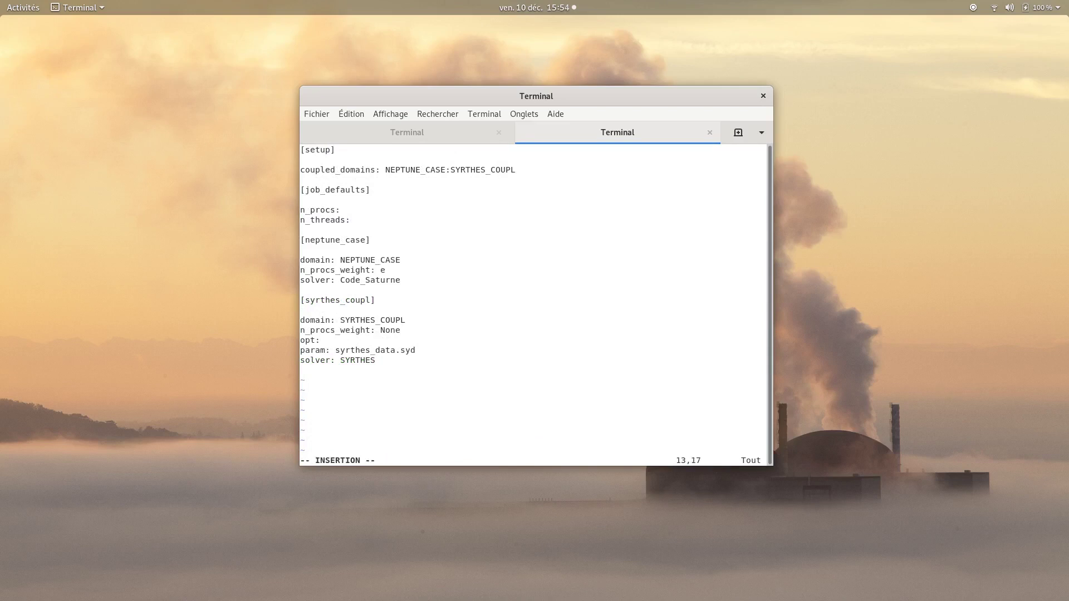
type("5")
In the syrthes_coupl section, set n_procs_weight to 1 and opt to -v ens.
key("Down")
key("Down")
key("Down")
key("Down")
key("Down")
key("Down")
key("End")
key("BackSpace")
key("BackSpace")
key("BackSpace")
key("BackSpace")
type("1")
key("Down")
type("-v ens")
Set the SYRTHES param entry to 4_PHASE_FLOW.syd, then save run.cfg and quit the editor.
key("Down")
key("Right")
key("Delete")
key("Delete")
key("Delete")
key("Delete")
key("Delete")
key("Delete")
key("Delete")
key("BackSpace")
key("BackSpace")
key("BackSpace")
key("BackSpace")
key("BackSpace")
type("4_PH")
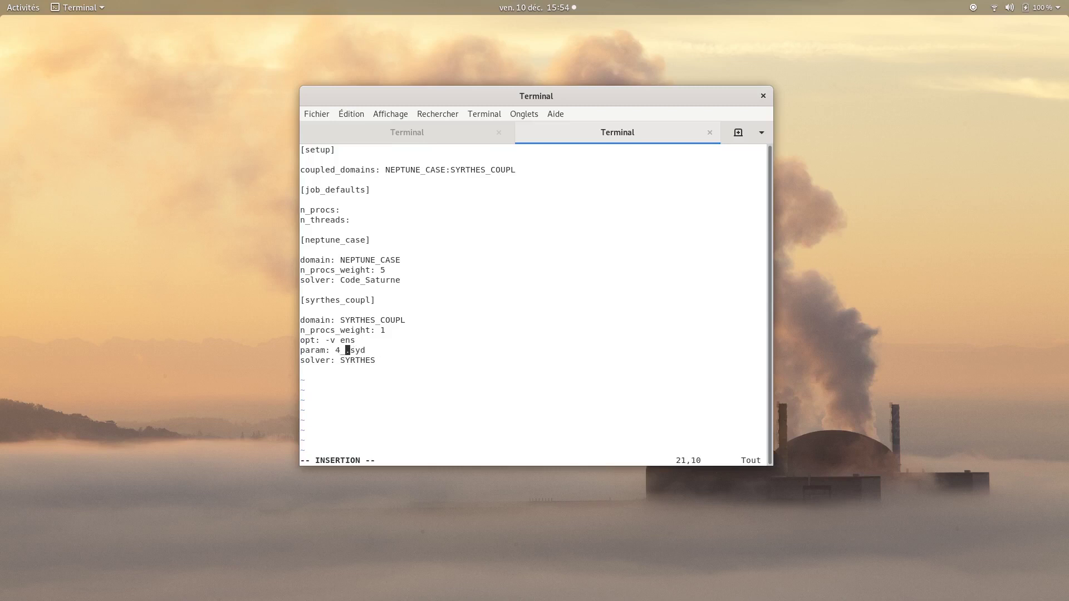
type("ASE_FLOW")
key("Escape")
type(":wq")
key("Return")
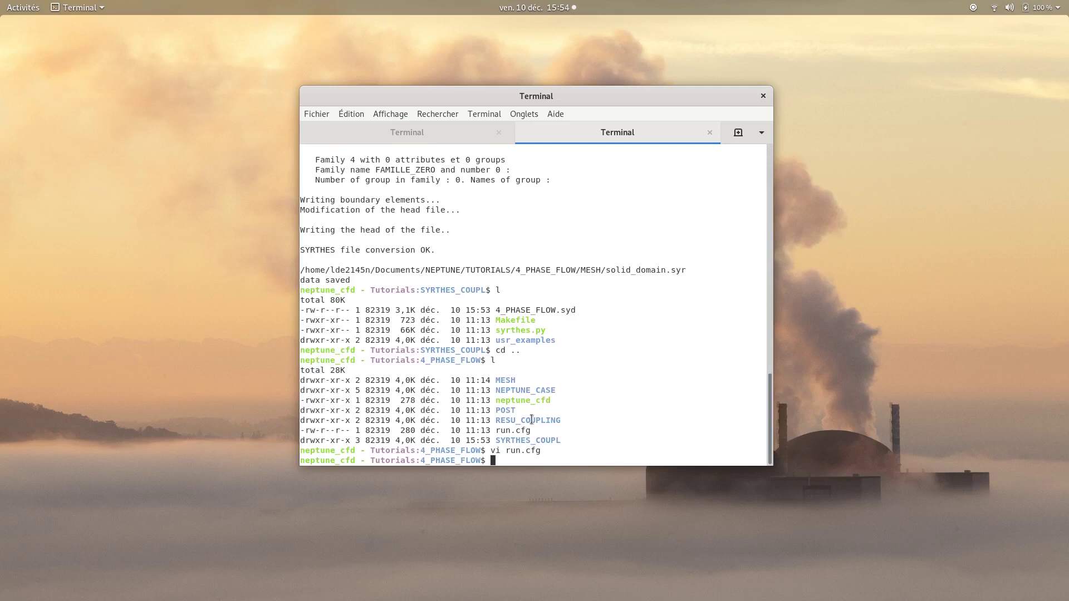
Open run.cfg with ./neptune_cfd, check the coupling parameters of the NEPTUNE_CASE and SYRTHES_COUPL domains, and close the editor.
type("./n")
key("Tab")
type("ru")
key("Tab")
key("Return")
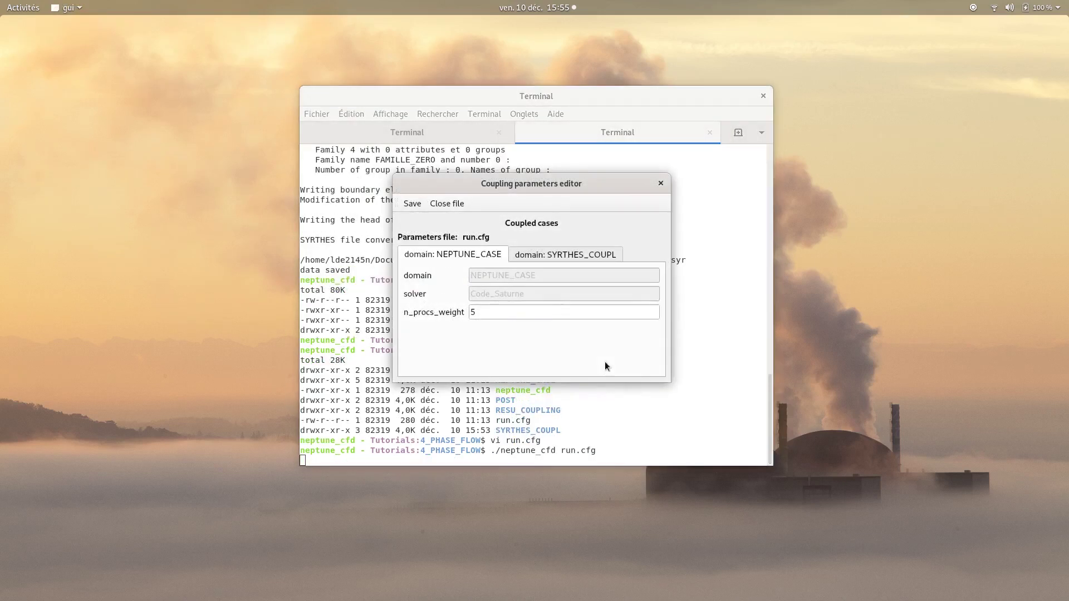
double_click(470, 312)
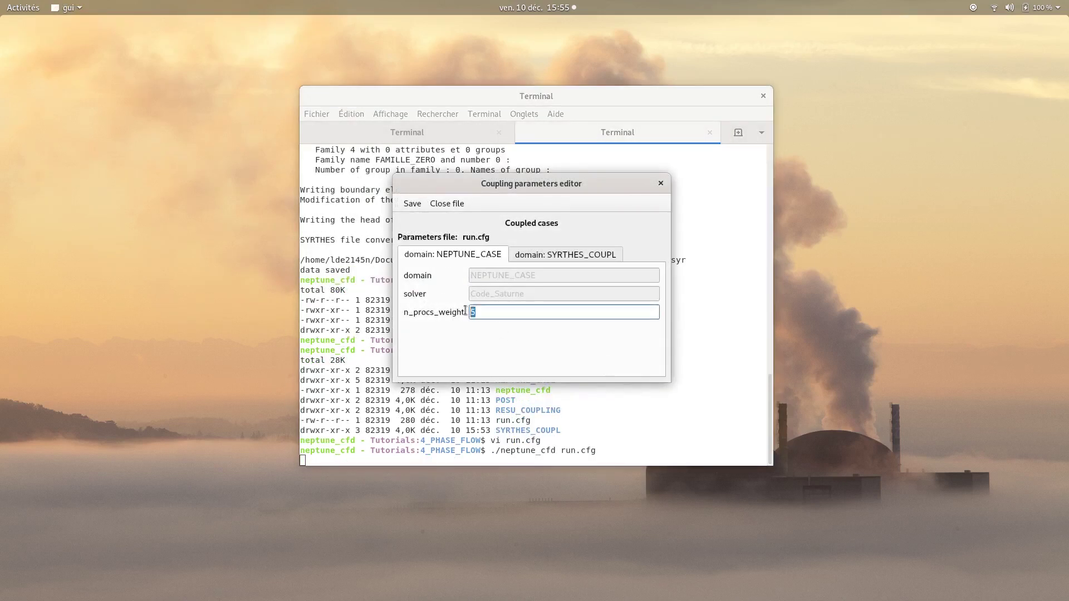
left_click(560, 254)
left_click(488, 330)
left_click_drag(500, 330, 469, 330)
left_click(505, 329)
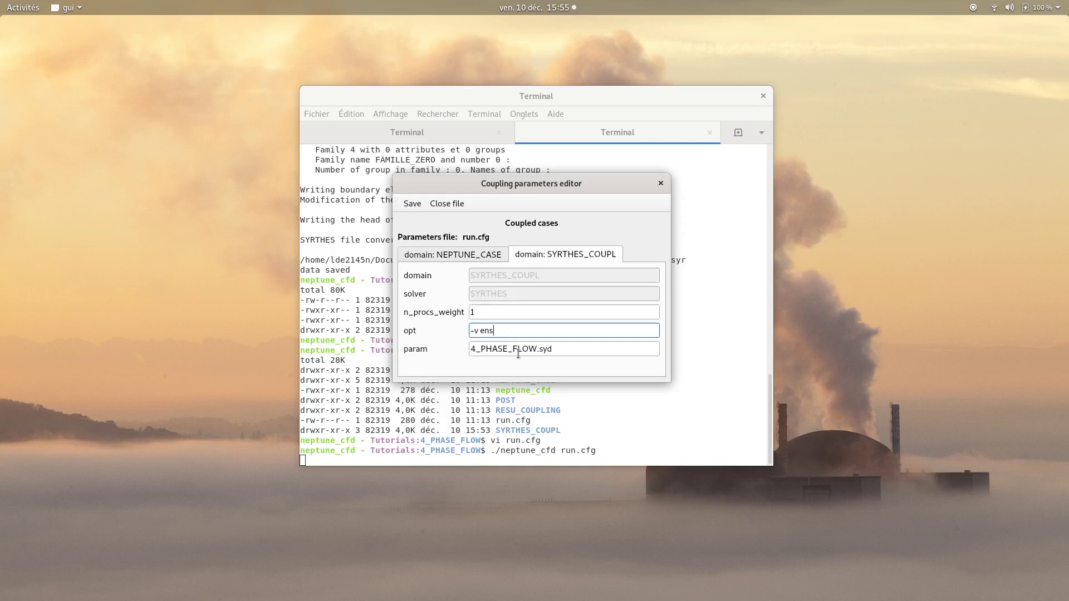
left_click(661, 183)
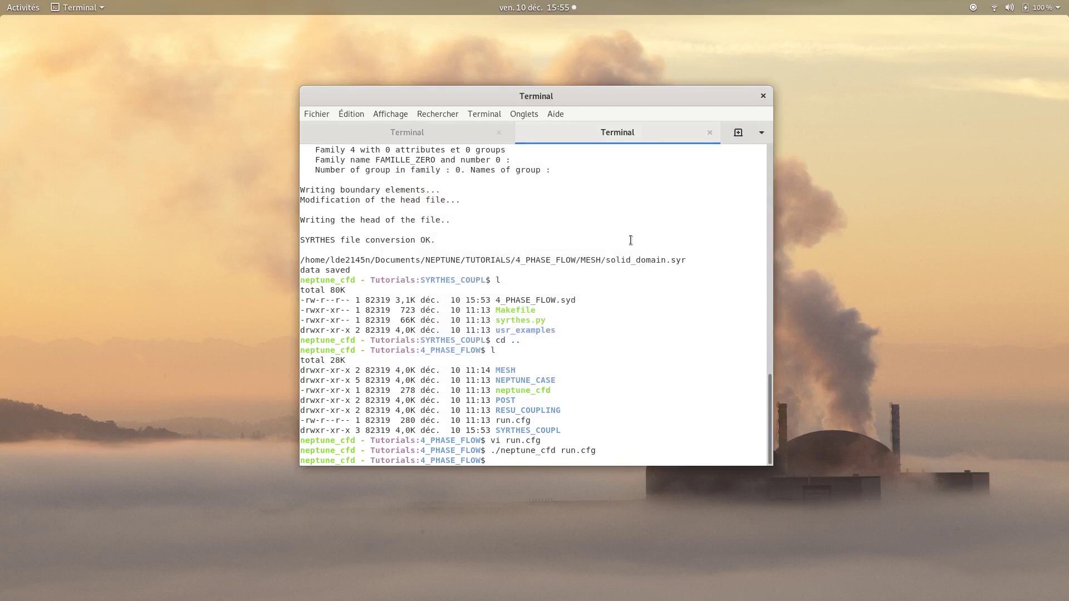
Launch the coupled computation from the study directory with ./neptune_cfd run.
type("./n")
key("Tab")
type("run")
key("Return")
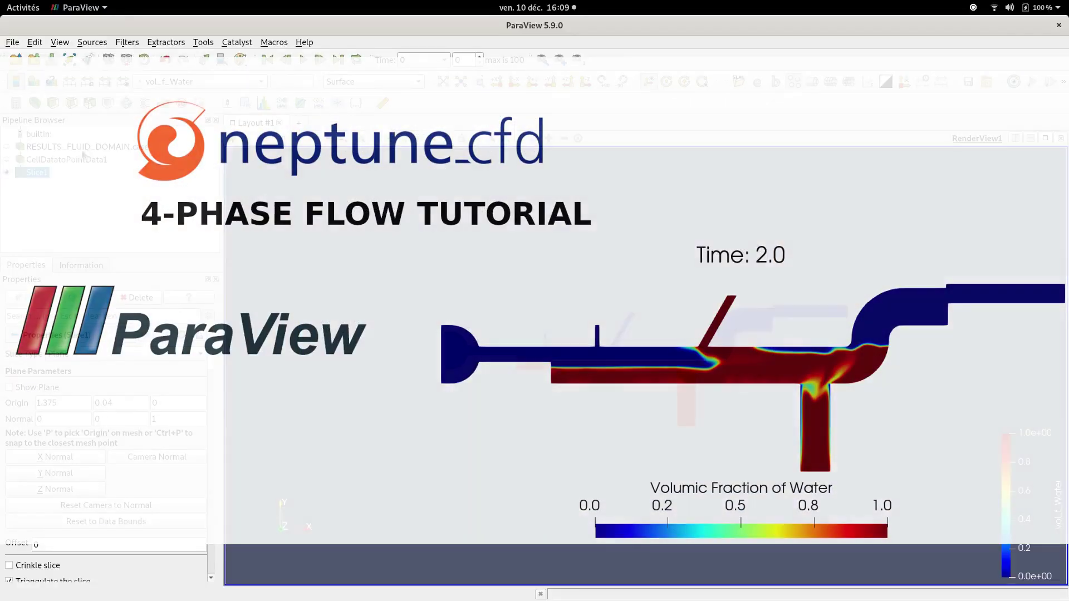
In ParaView, add an Annotate Time Filter to RESULTS_FLUID_DOMAIN.case with the format Time: %1.1f and apply it.
right_click(77, 149)
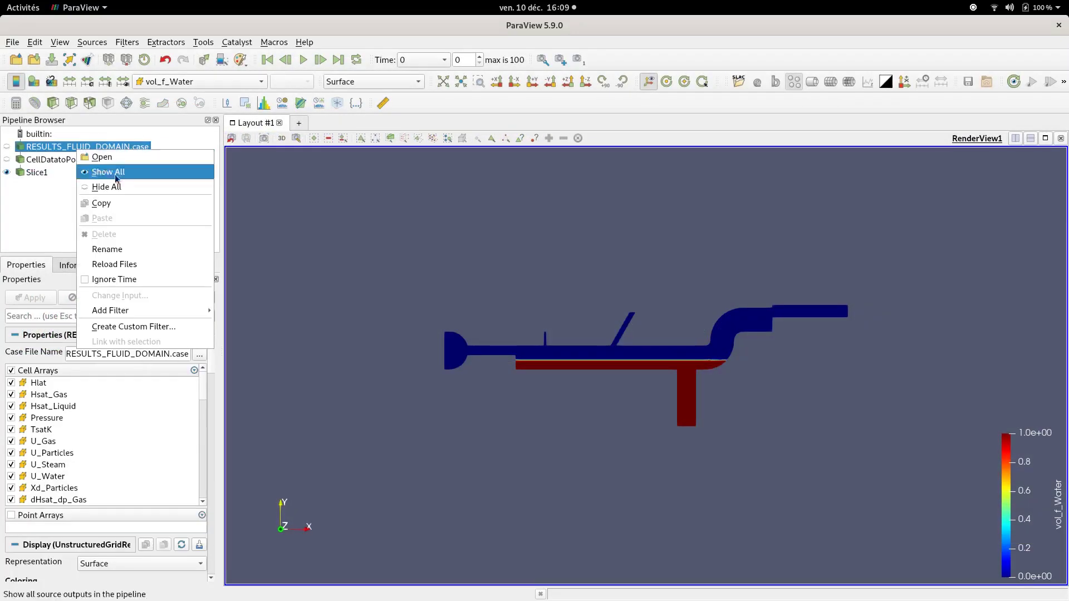
mouse_move(183, 311)
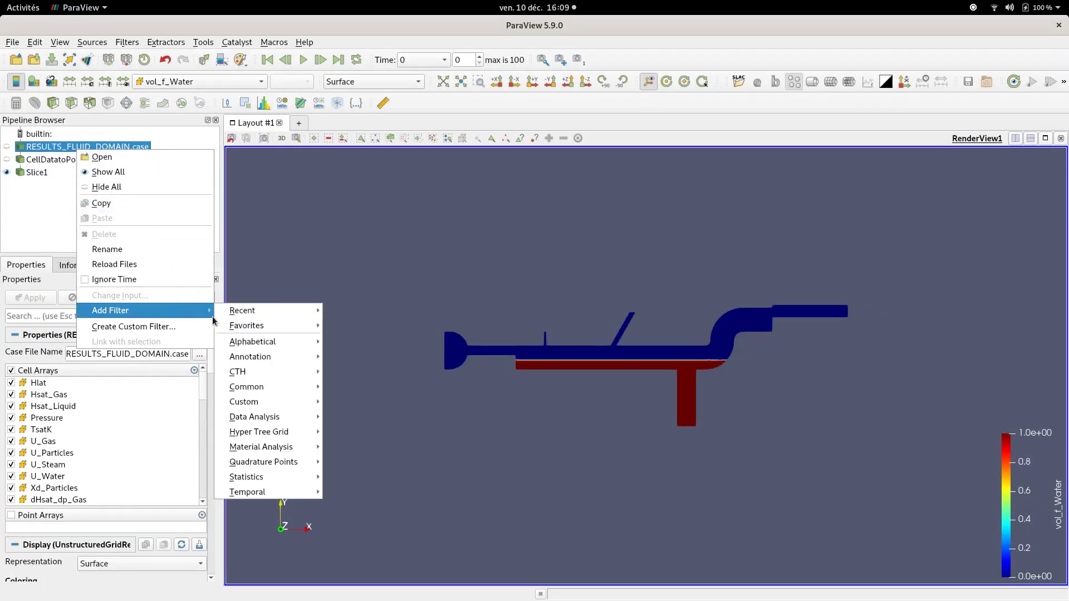
mouse_move(278, 343)
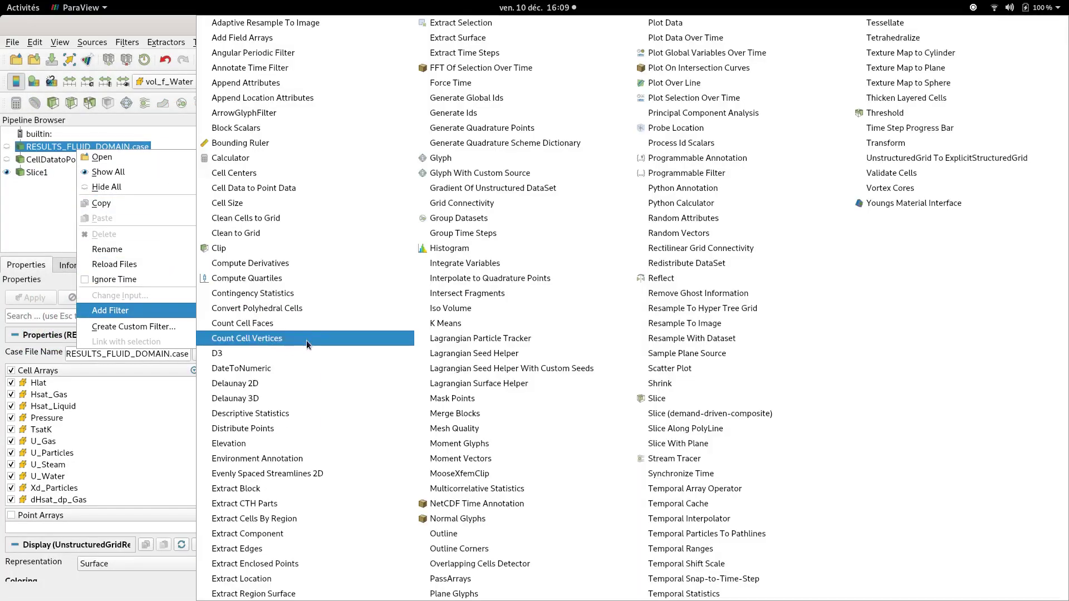
left_click(288, 65)
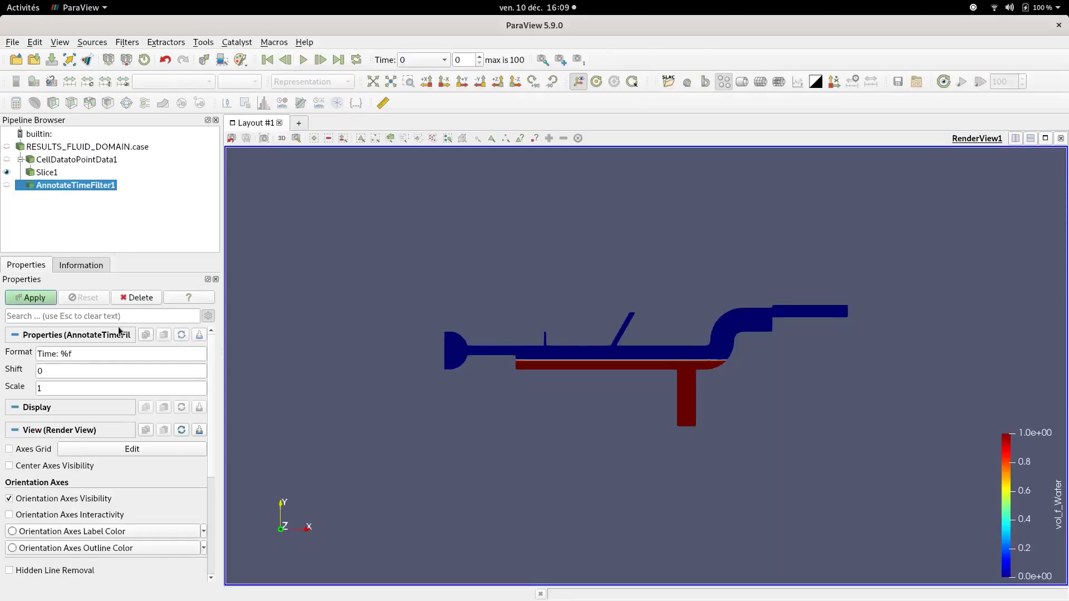
triple_click(87, 349)
left_click(86, 349)
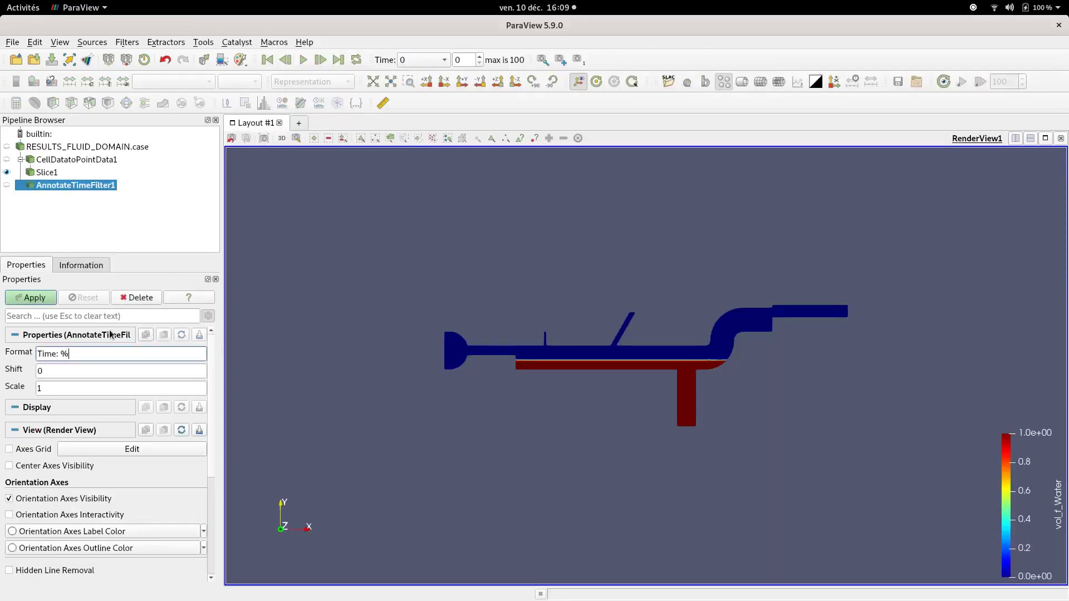
type("1.1f")
key("Return")
Play the time animation of the fluid-domain slice for its result fields, including vol_f_Water and vol_f_Particles.
left_click(304, 60)
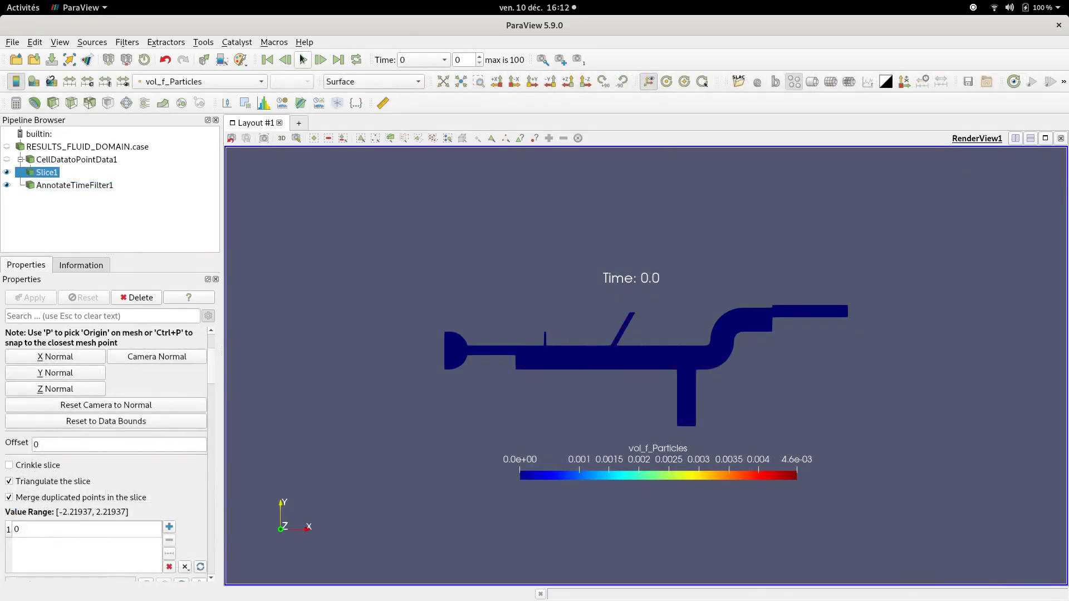
left_click(303, 59)
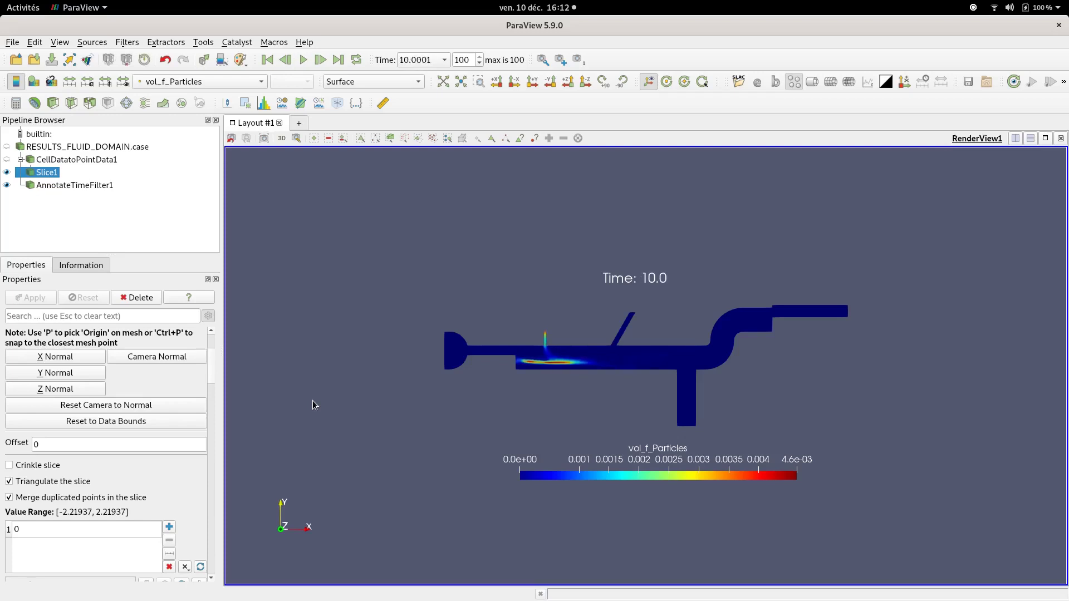
left_click(303, 60)
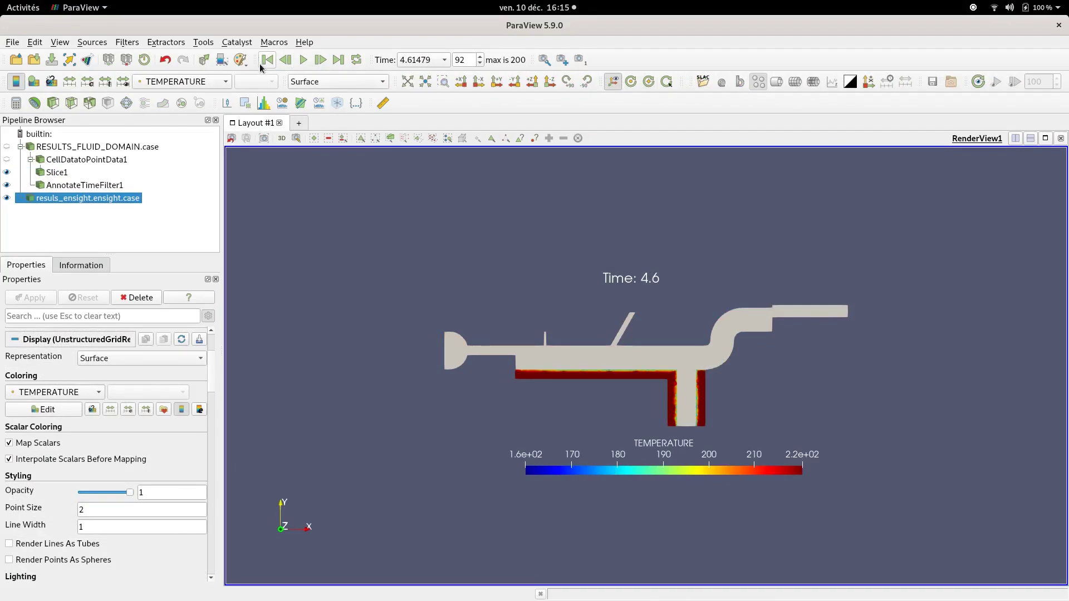
Replay the solid-domain TEMPERATURE results from the first time step, then jump to the last one.
left_click(267, 60)
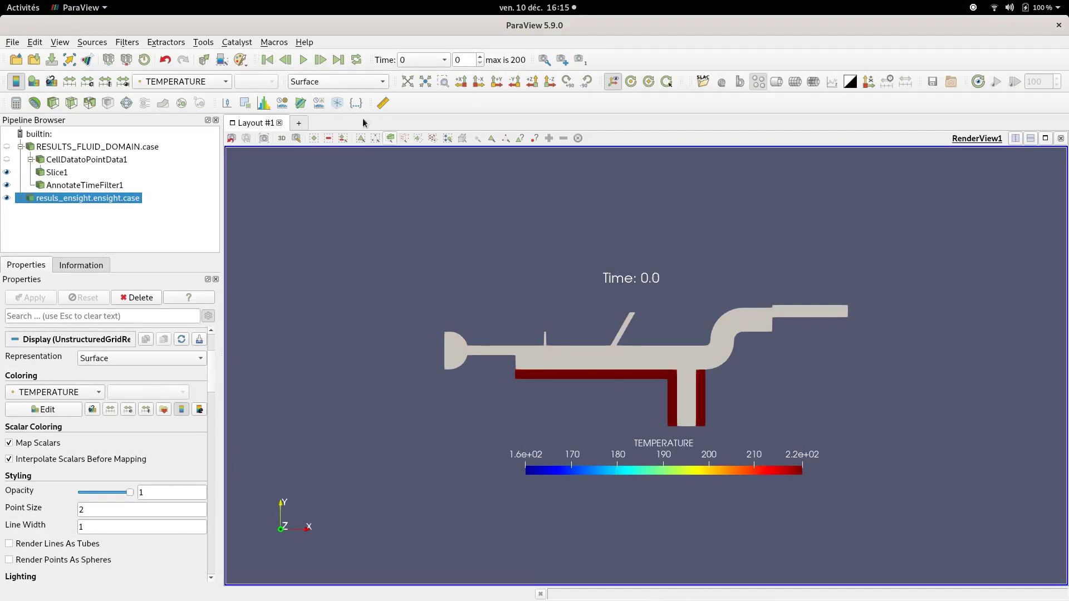
left_click(304, 59)
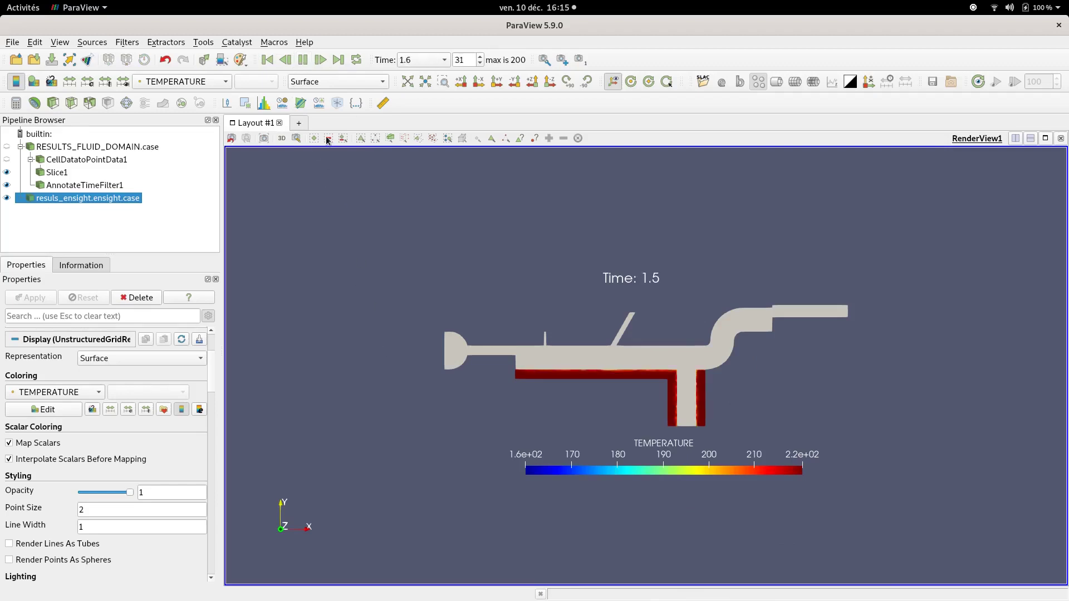
left_click(320, 60)
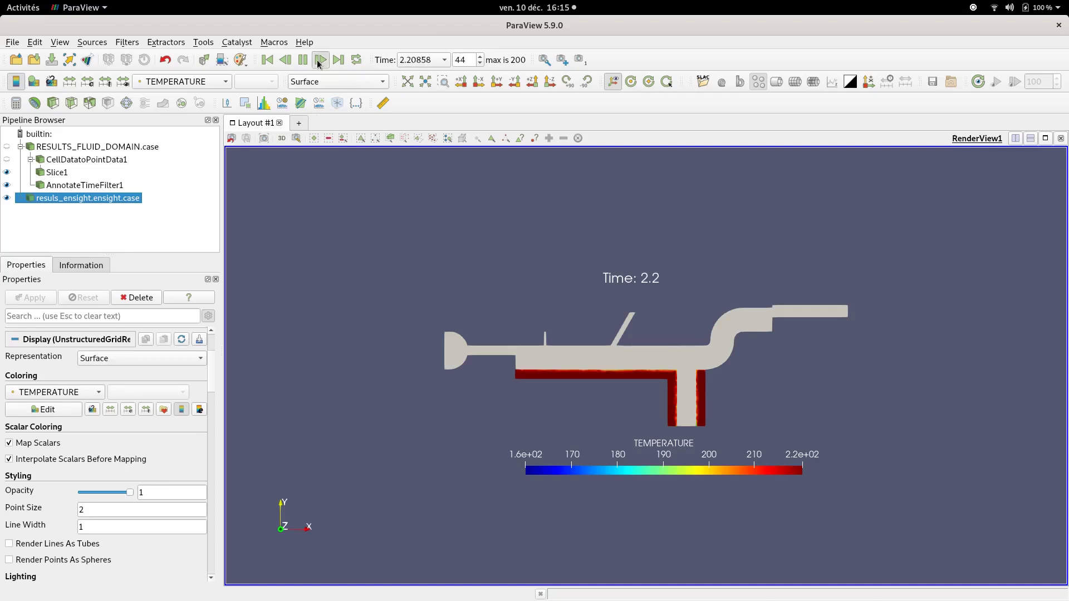
left_click(339, 60)
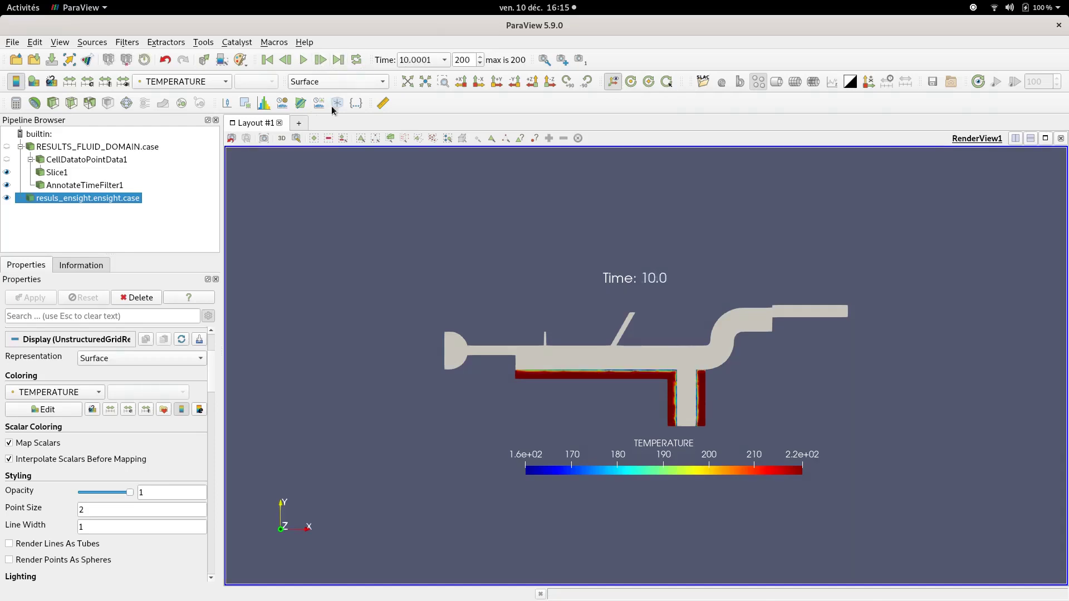